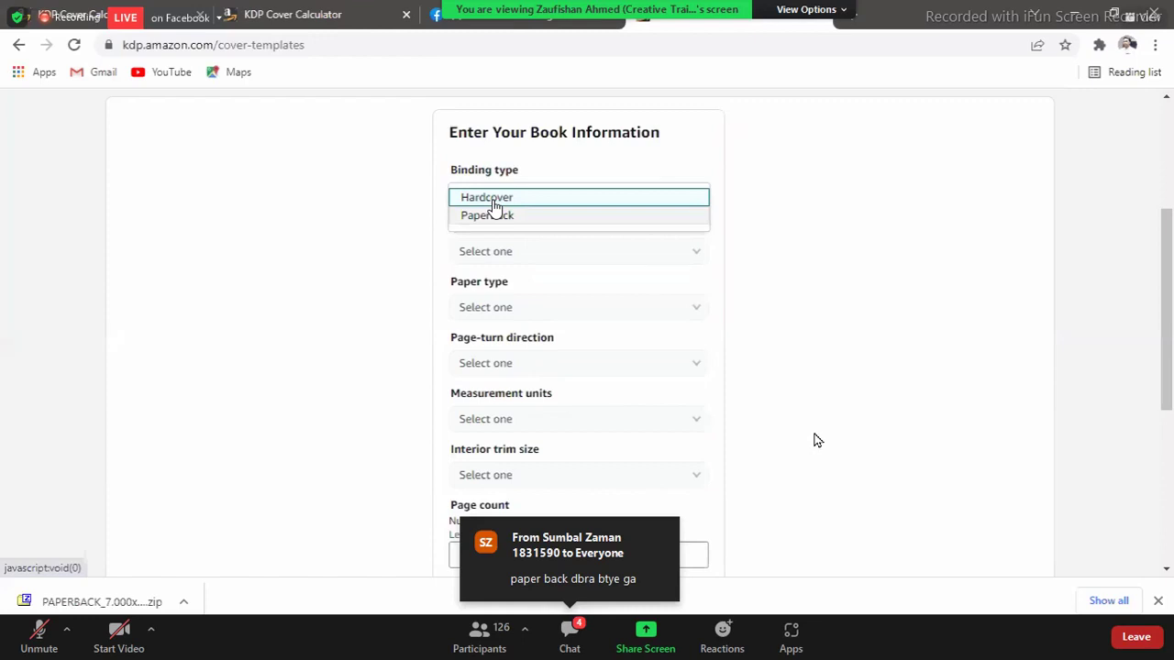
- Set the book's binding type to Paperback, interior type to Standard color and paper type to White paper
left_click(485, 217)
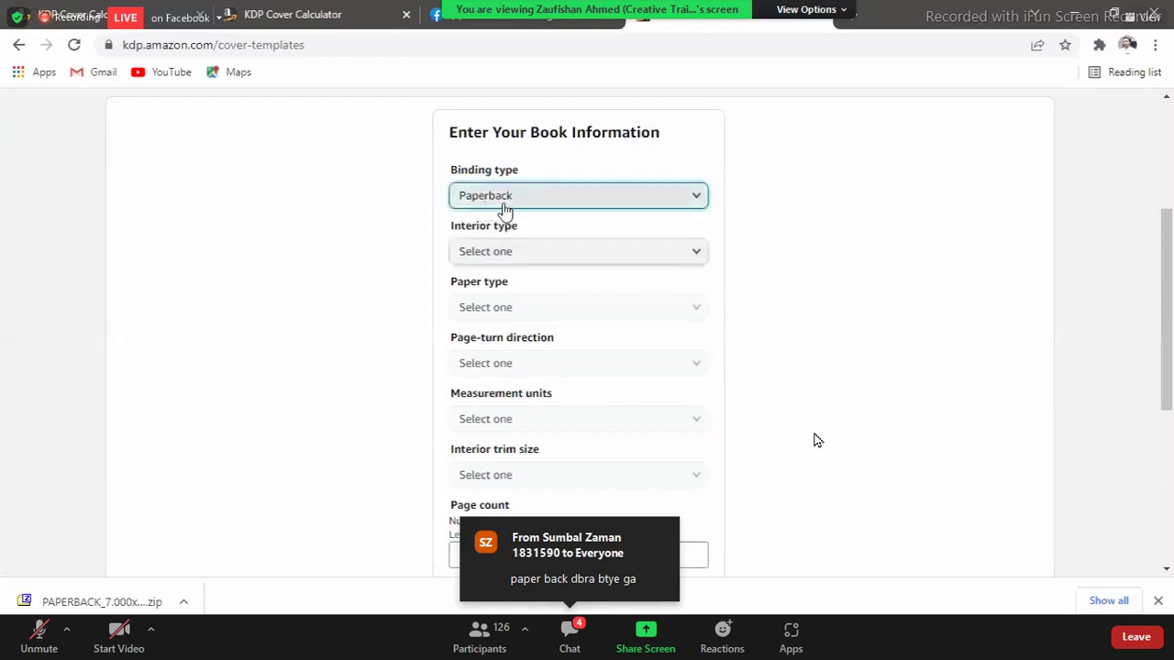
left_click(699, 257)
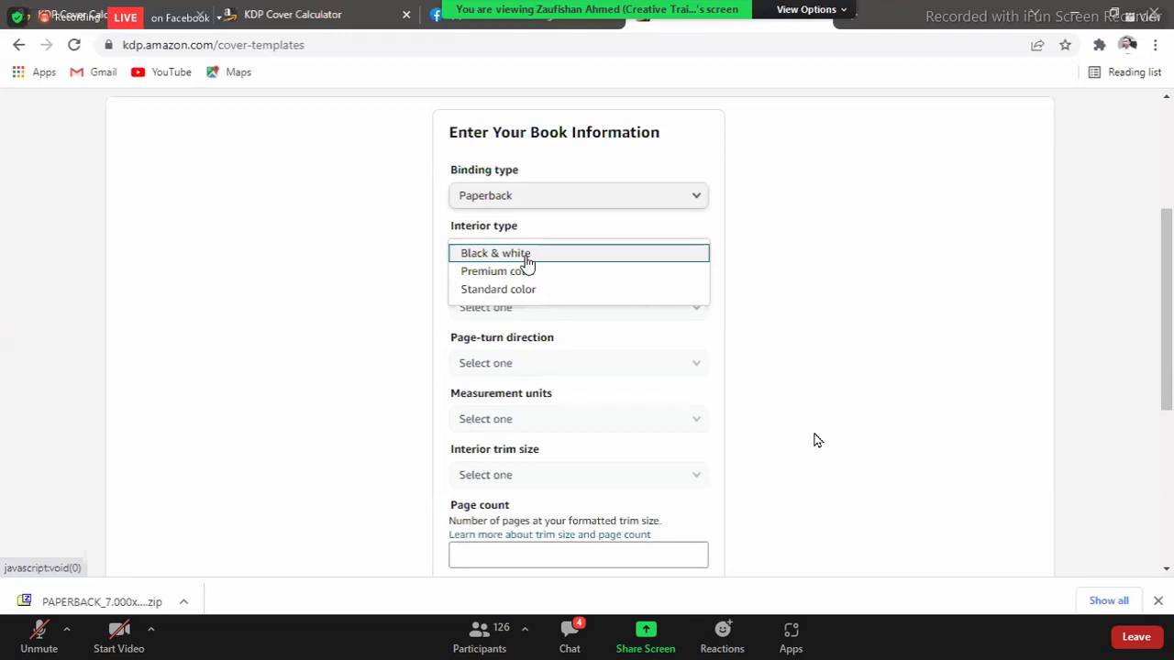
left_click(487, 290)
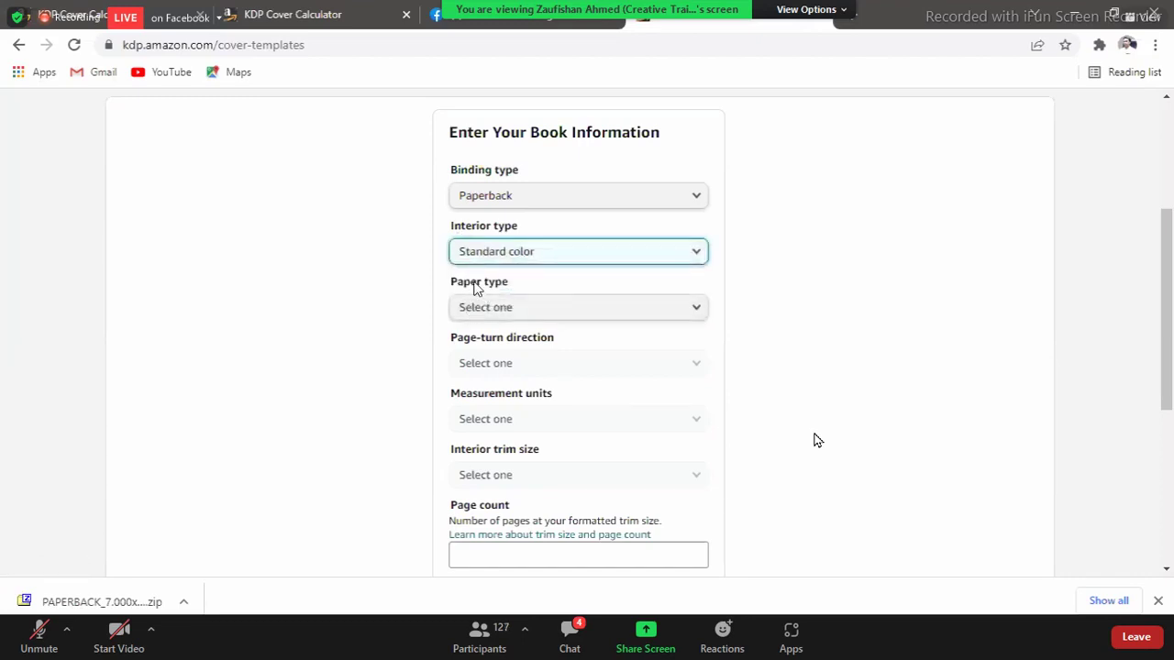
scroll(553, 290, "down", 1)
left_click(683, 225)
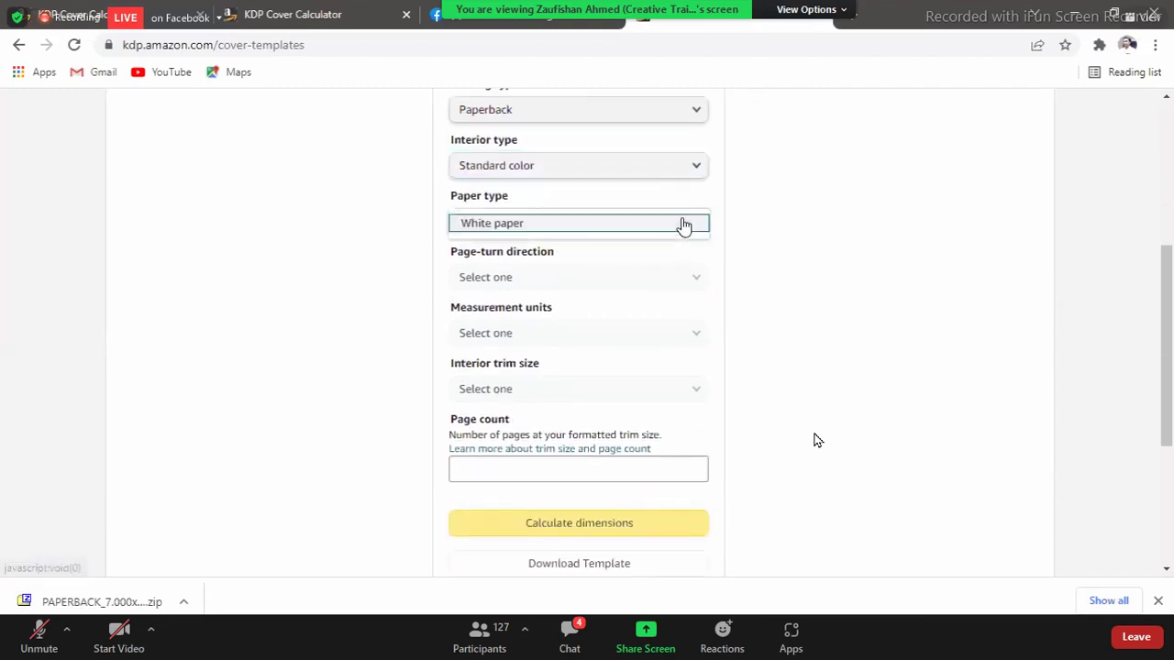
left_click(476, 229)
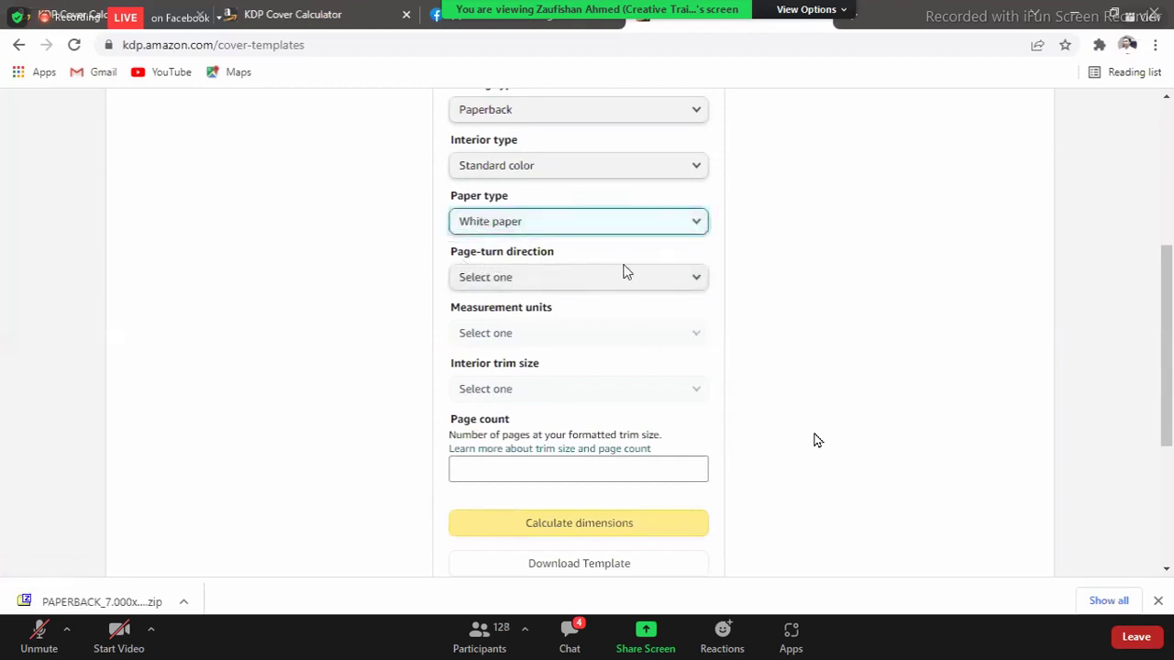
- Set the page-turn direction to Right to Left and the measurement units to Inches
left_click(689, 283)
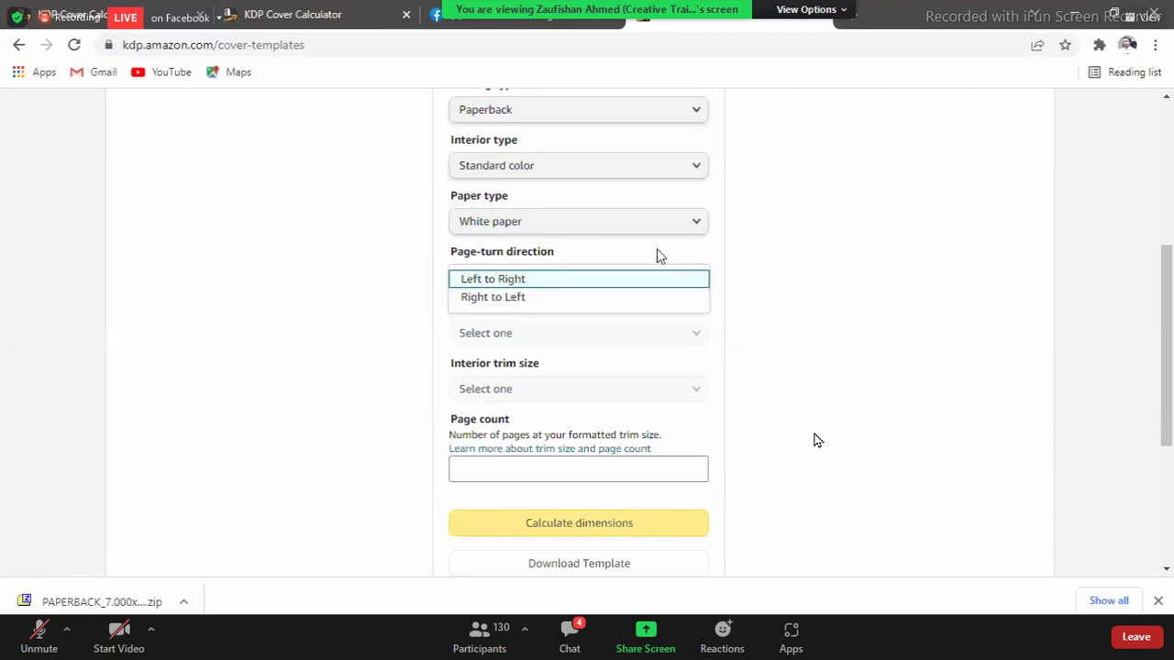
left_click(511, 299)
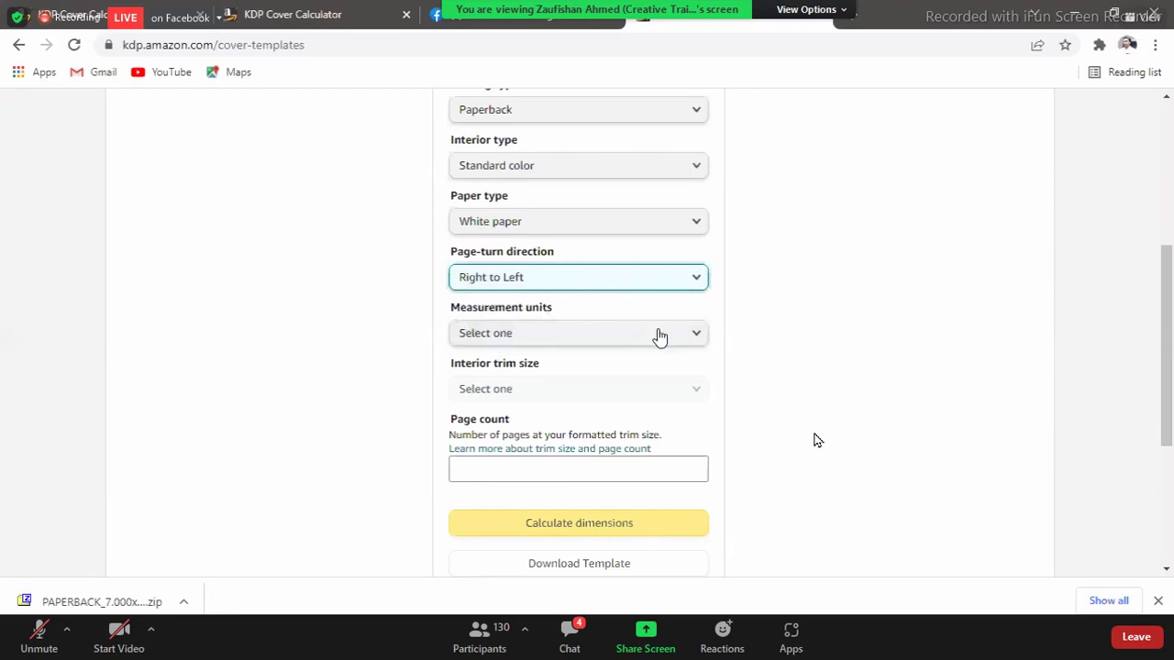
left_click(698, 344)
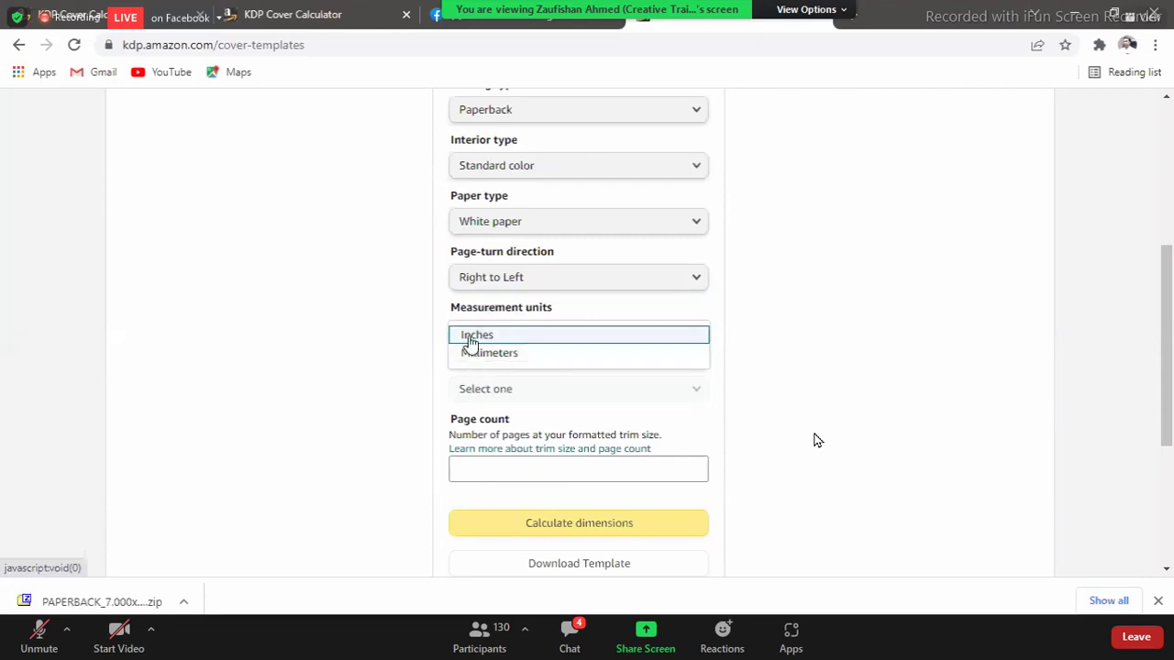
left_click(469, 341)
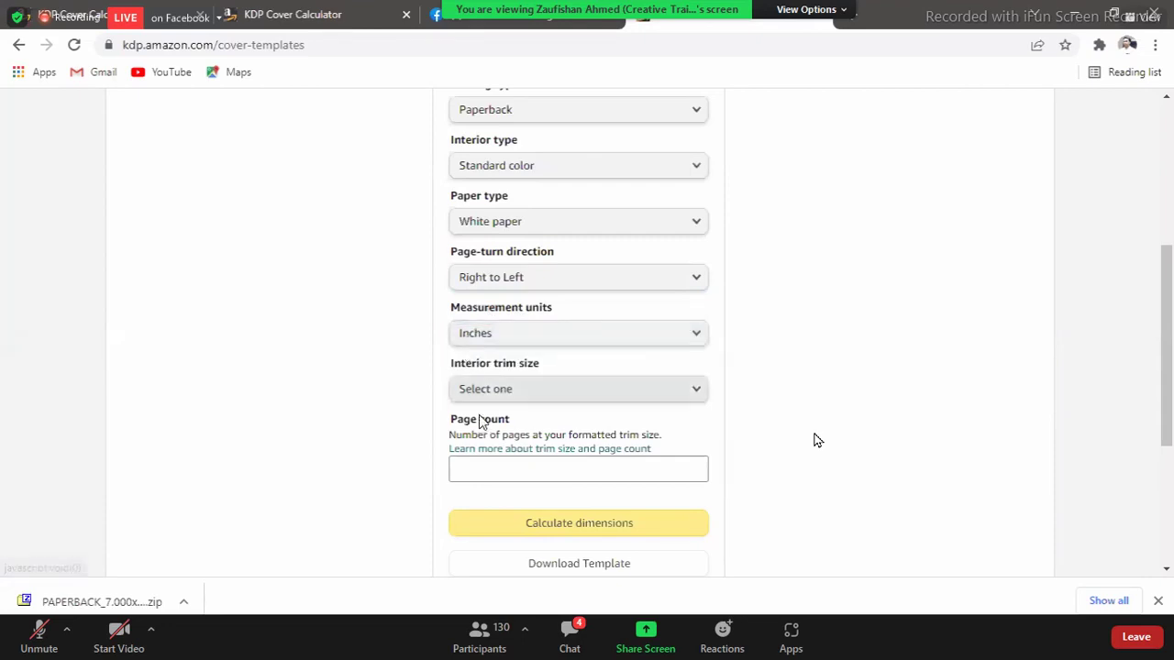
- Set the interior trim size to 5 x 8 in
left_click(696, 399)
scroll(581, 268, "down", 1)
scroll(580, 267, "up", 1)
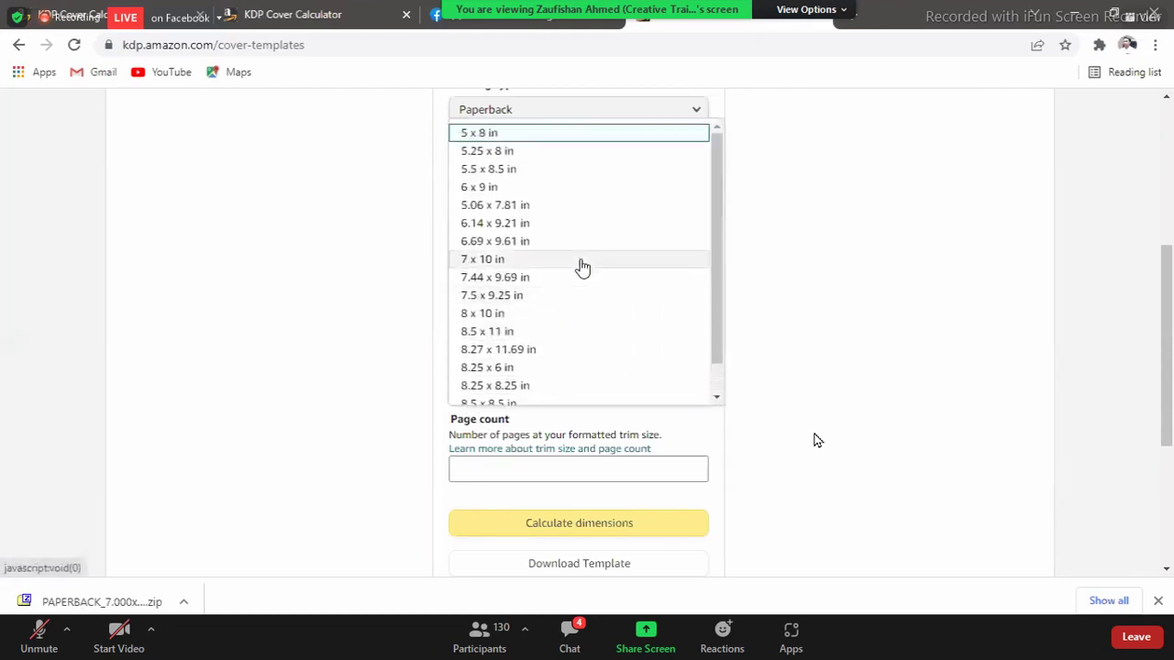
scroll(577, 271, "down", 1)
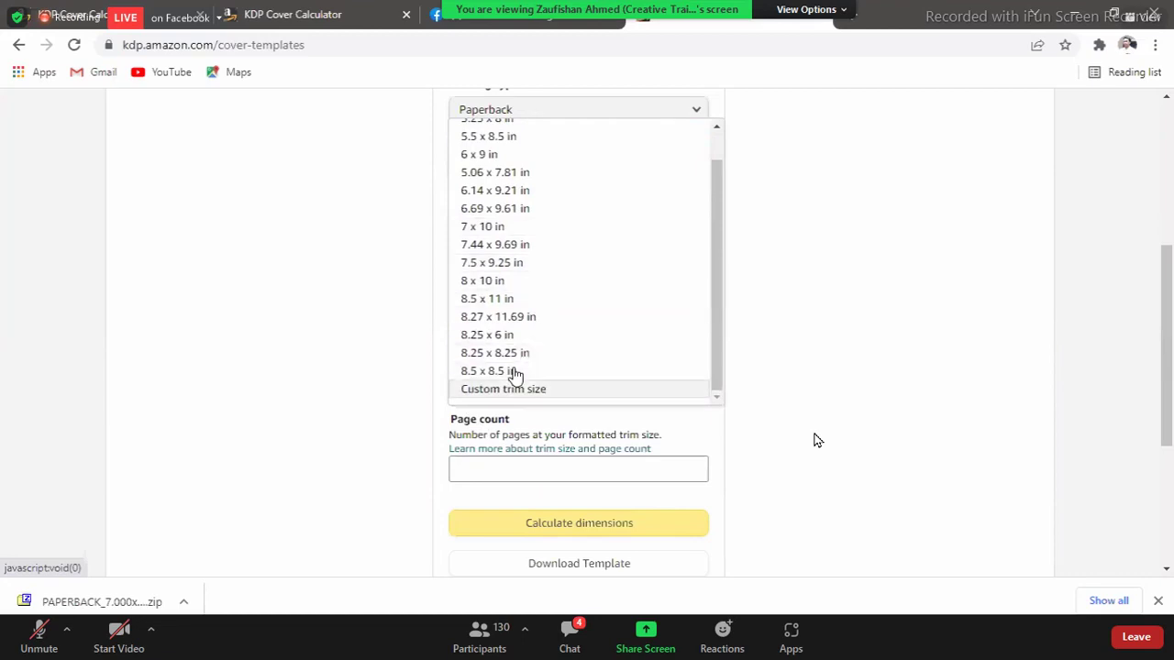
scroll(678, 261, "up", 1)
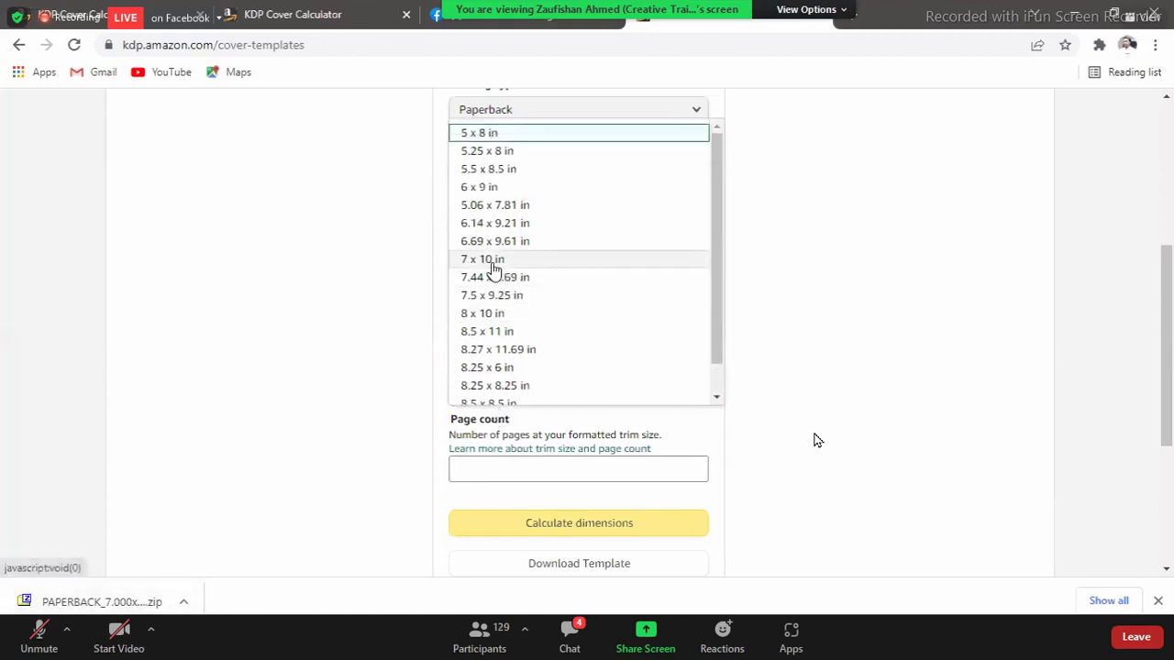
left_click(477, 135)
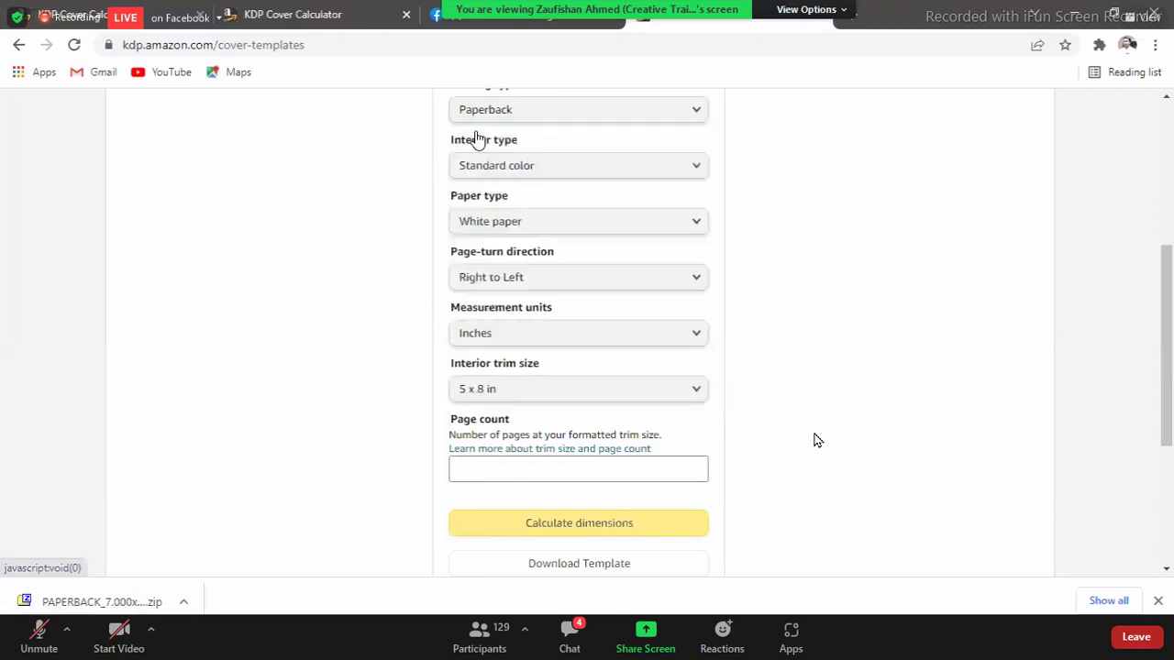
- Enter a page count of 200 and calculate the cover dimensions
left_click(488, 471)
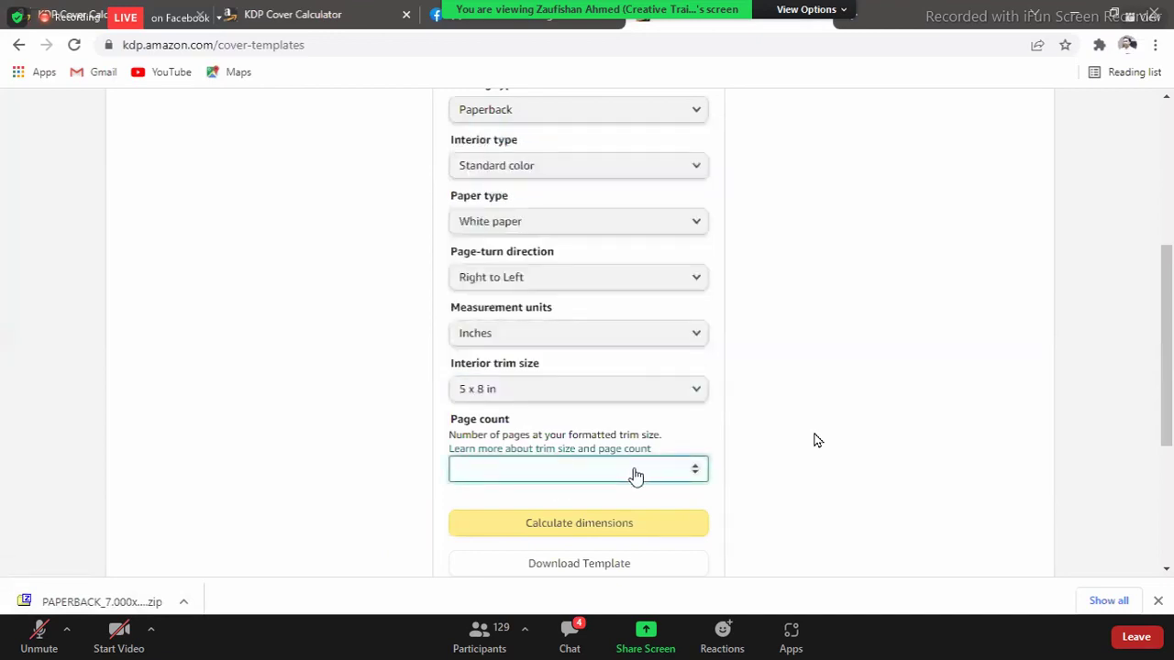
type("200")
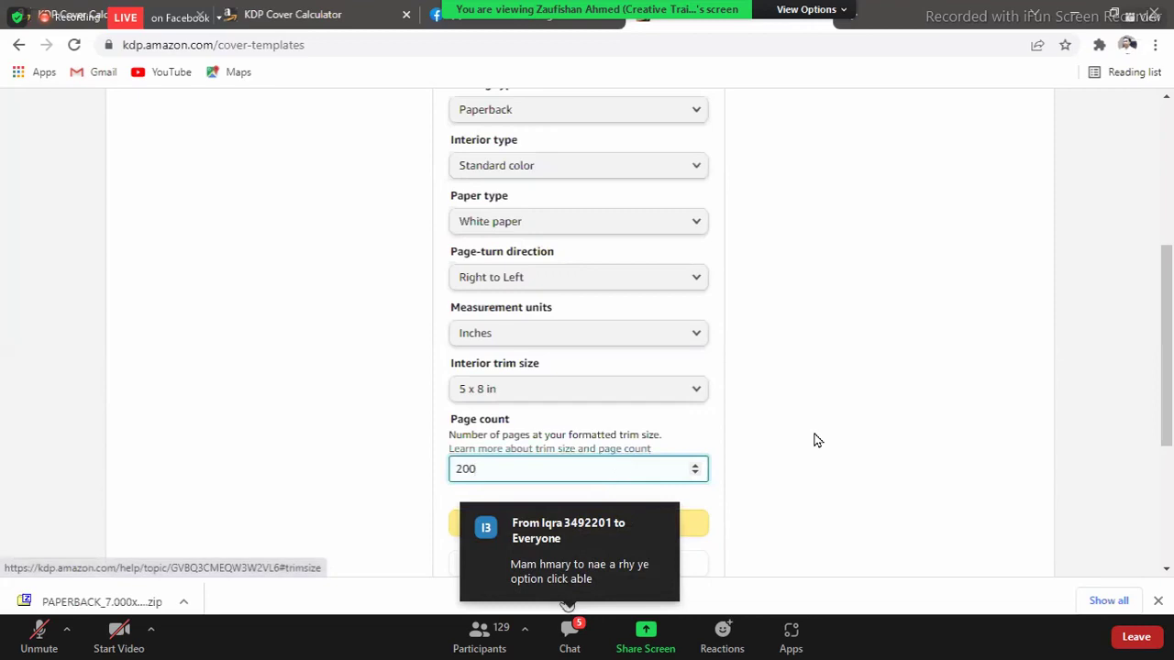
scroll(550, 467, "down", 2)
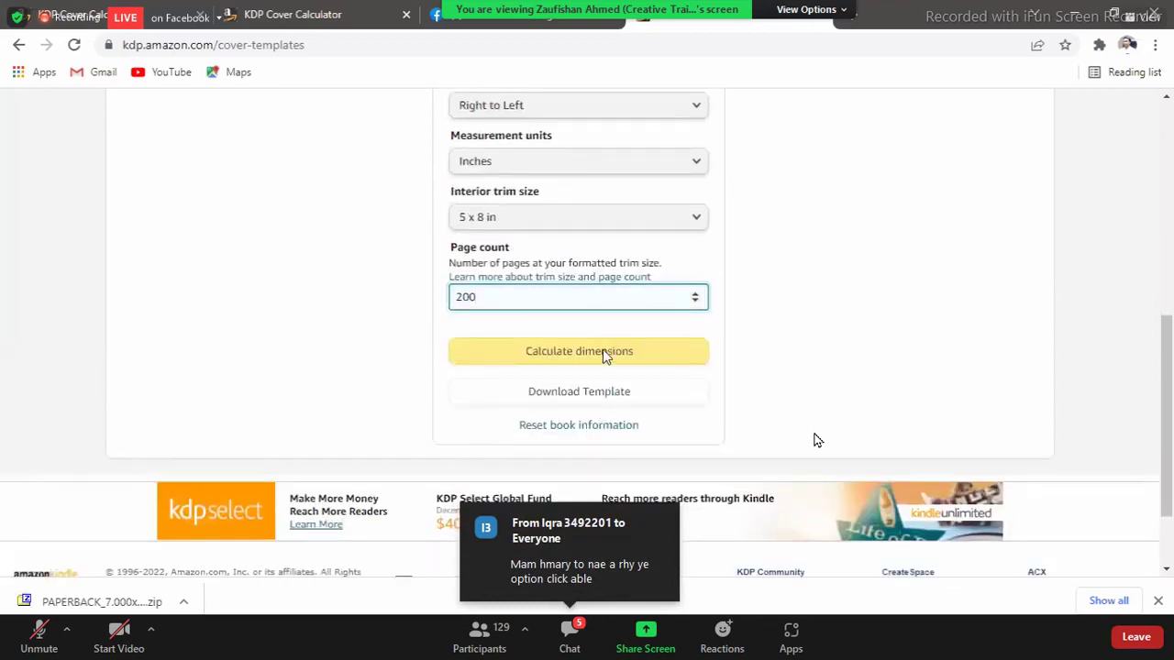
left_click(579, 356)
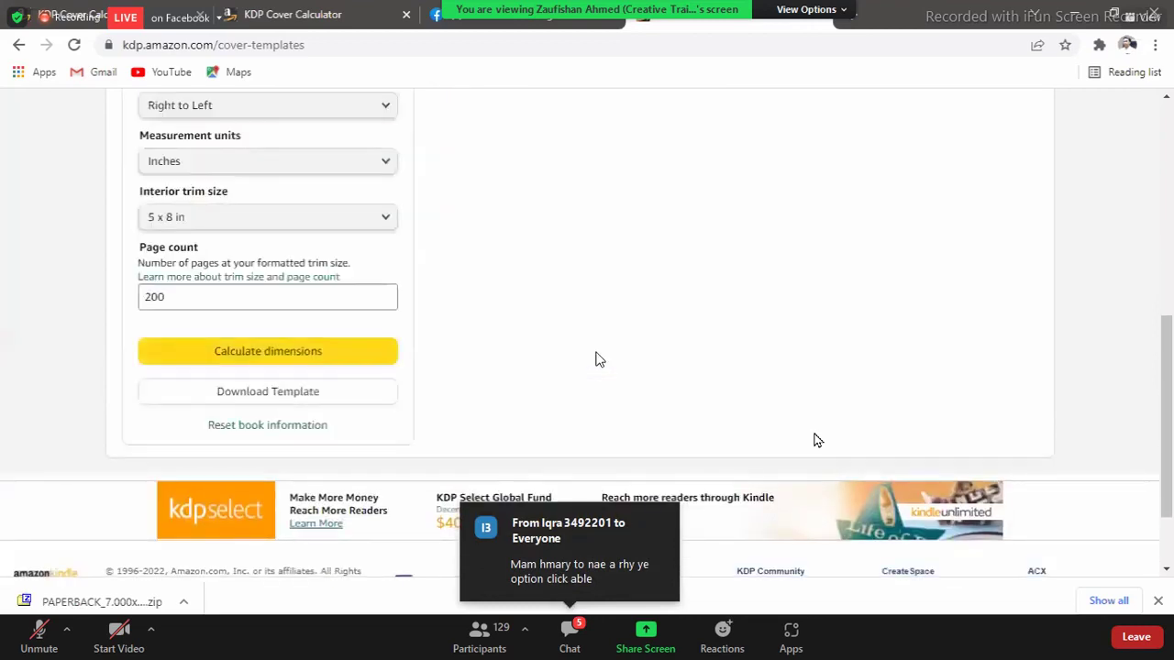
scroll(463, 404, "up", 2)
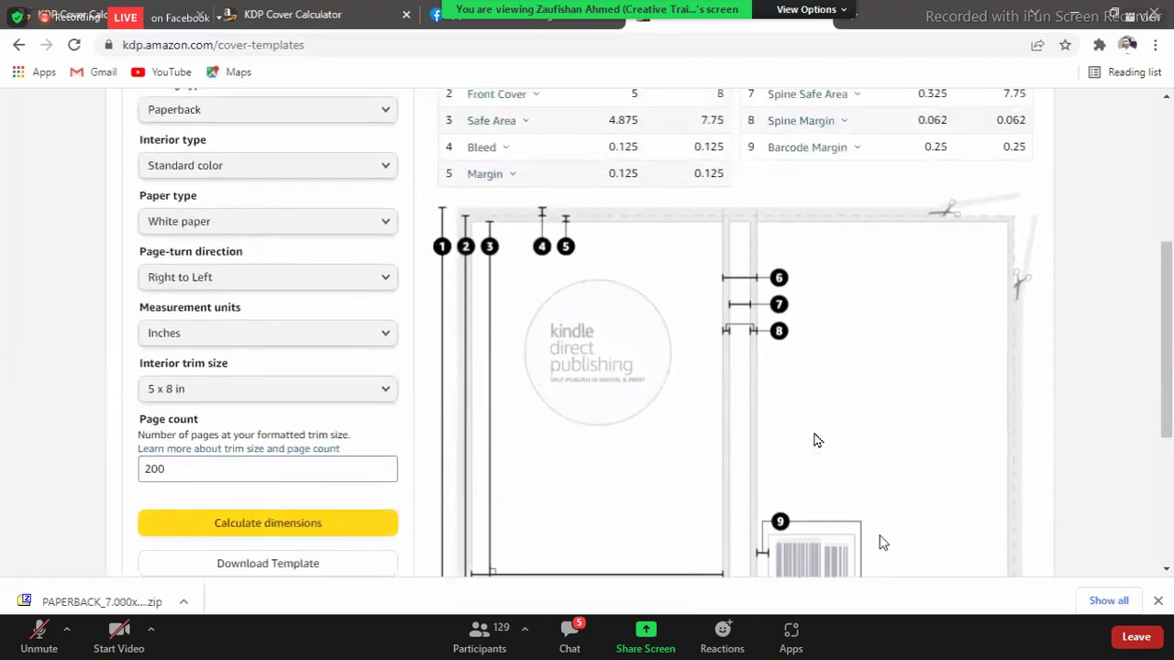
- Change the page-turn direction to Left to Right and recalculate the cover dimensions
scroll(878, 543, "down", 1)
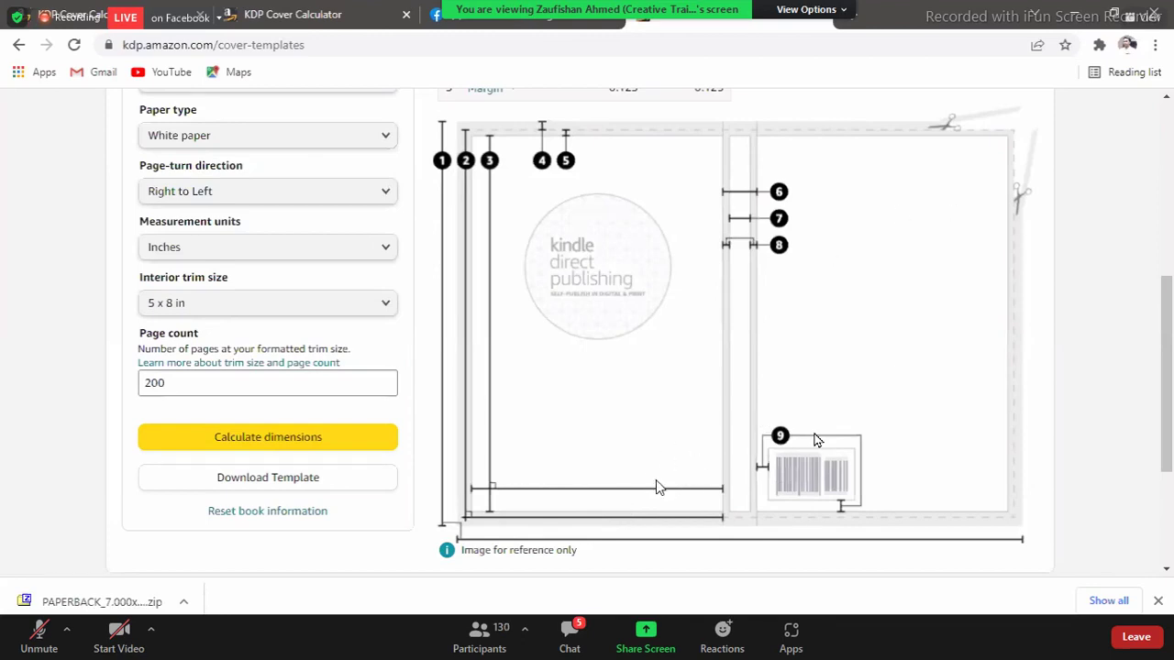
left_click(189, 197)
left_click(183, 194)
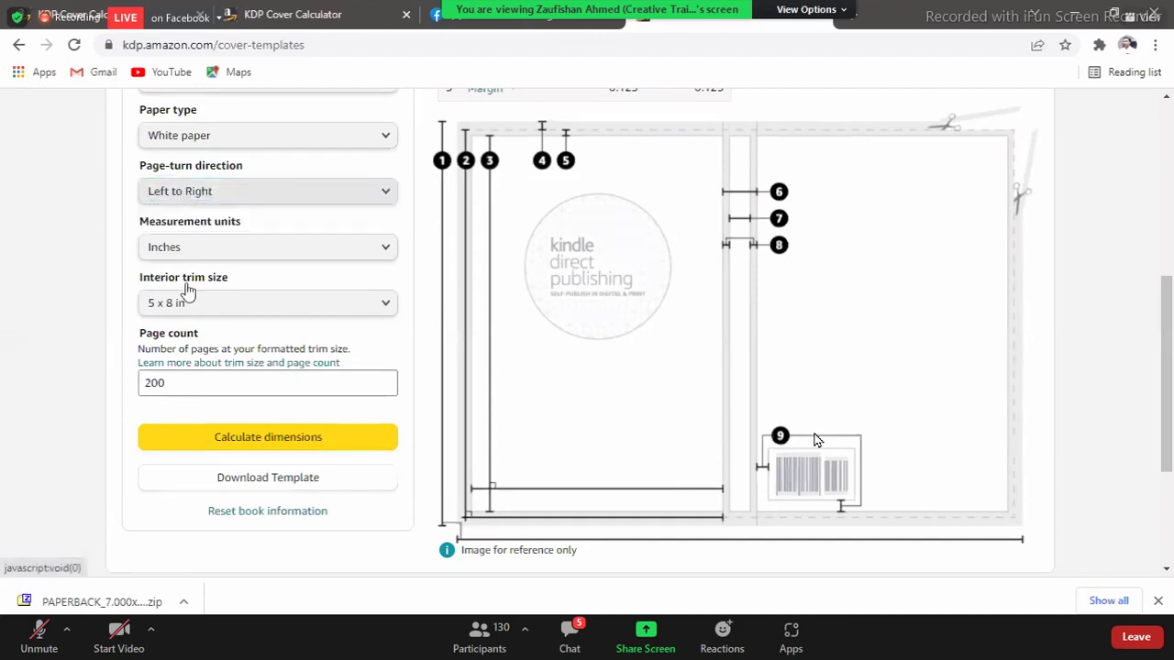
left_click(277, 443)
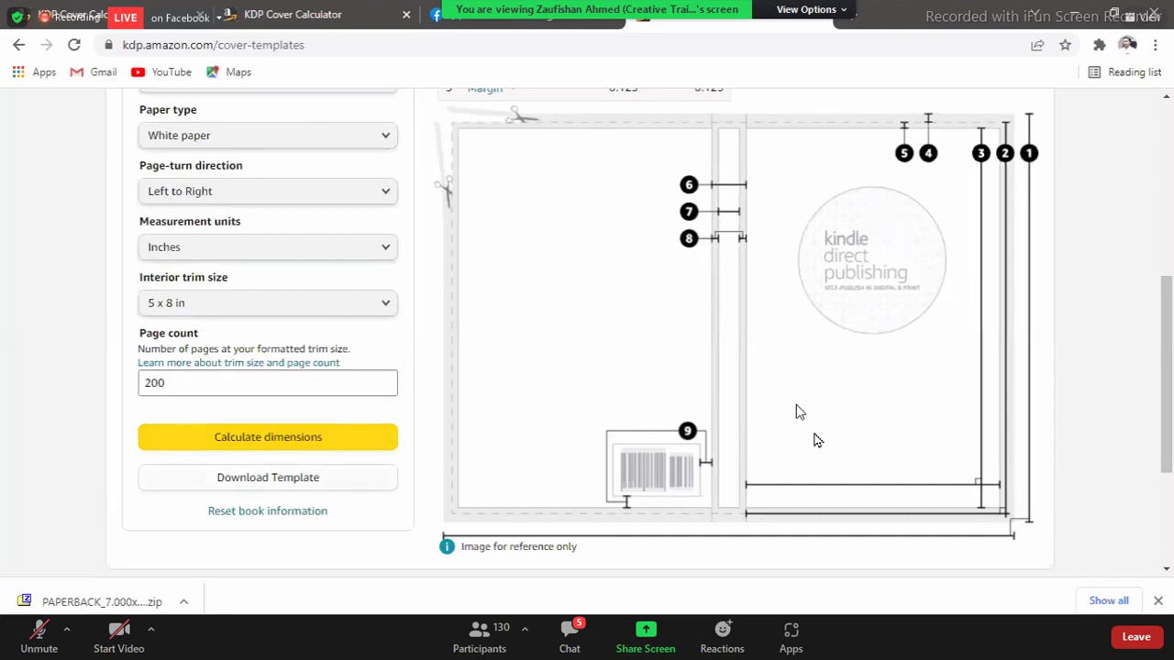
- Download the cover template for the 5 x 8 in, 200-page paperback
left_click(295, 484)
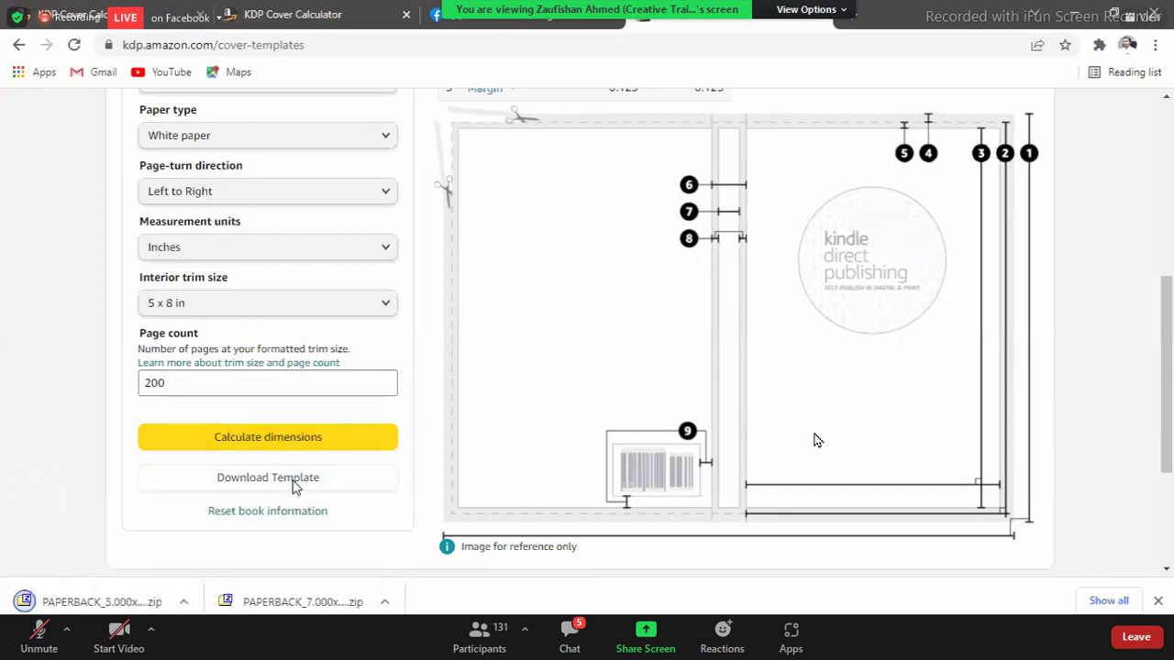
left_click(293, 484)
scroll(299, 230, "up", 2)
scroll(299, 231, "up", 1)
scroll(299, 231, "down", 3)
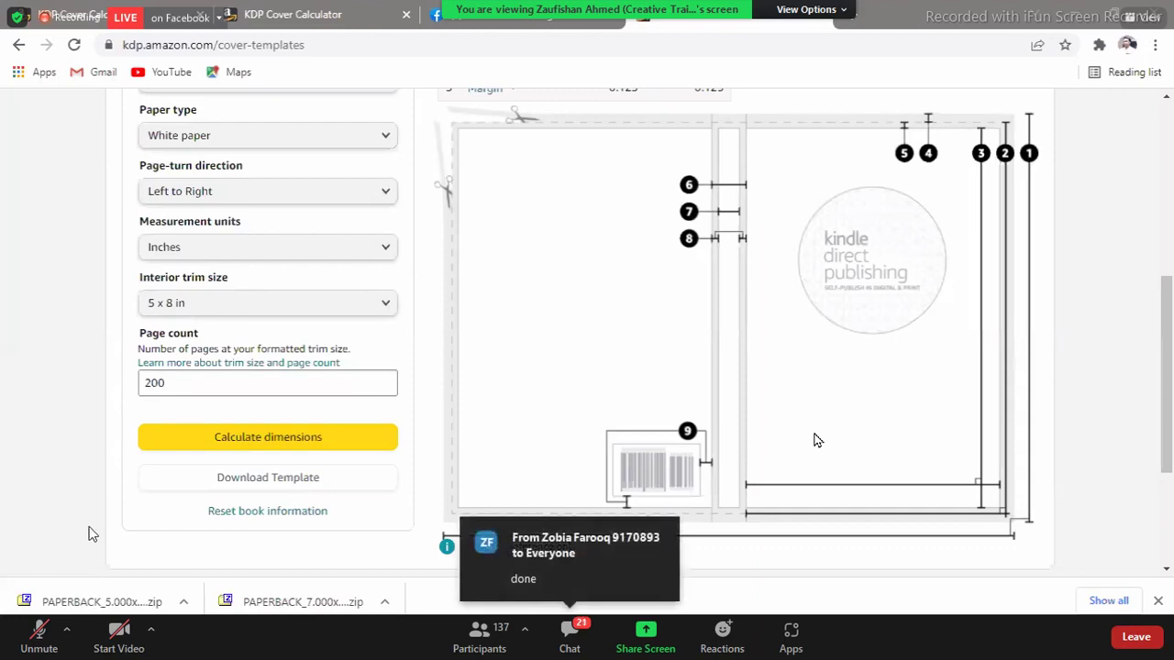
- Show the downloaded 5 x 8 in template zip file in its folder
right_click(323, 605)
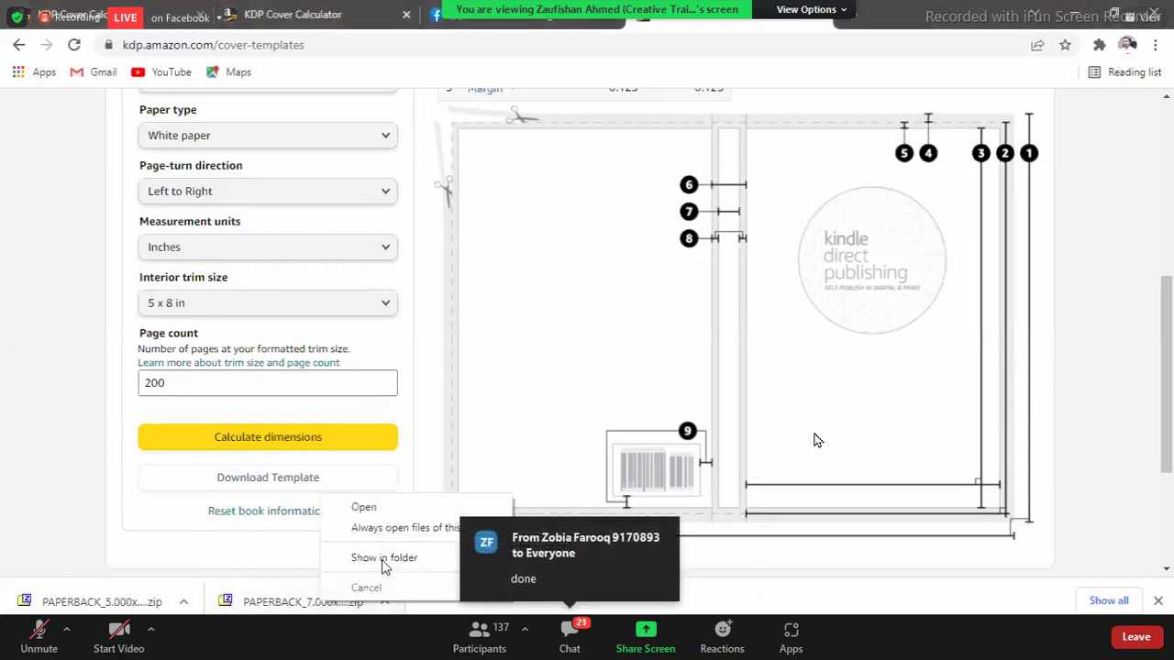
left_click(184, 602)
left_click(176, 558)
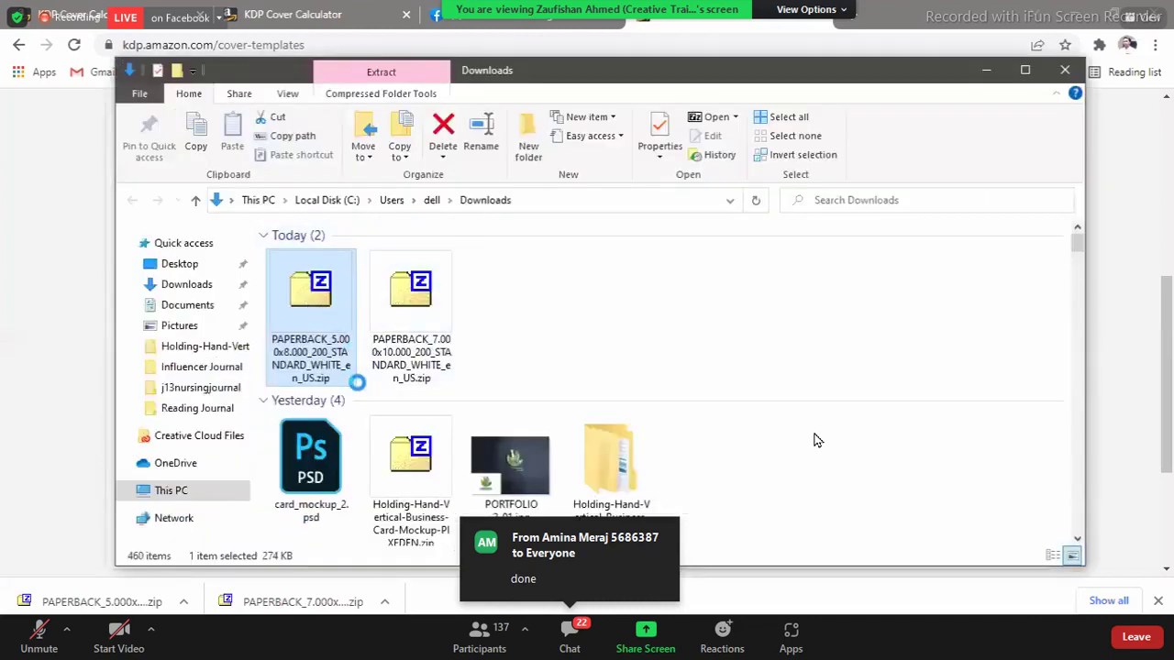
- Extract the 5 x 8 in paperback template zip into its own folder and open that folder
right_click(319, 328)
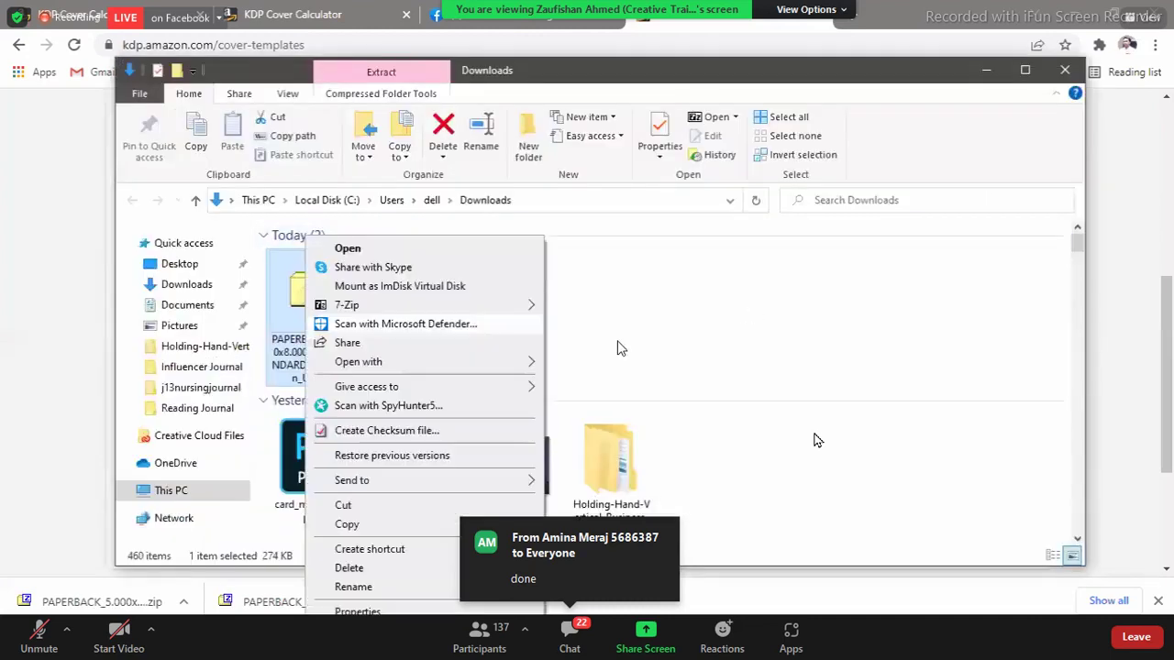
mouse_move(514, 304)
left_click(601, 345)
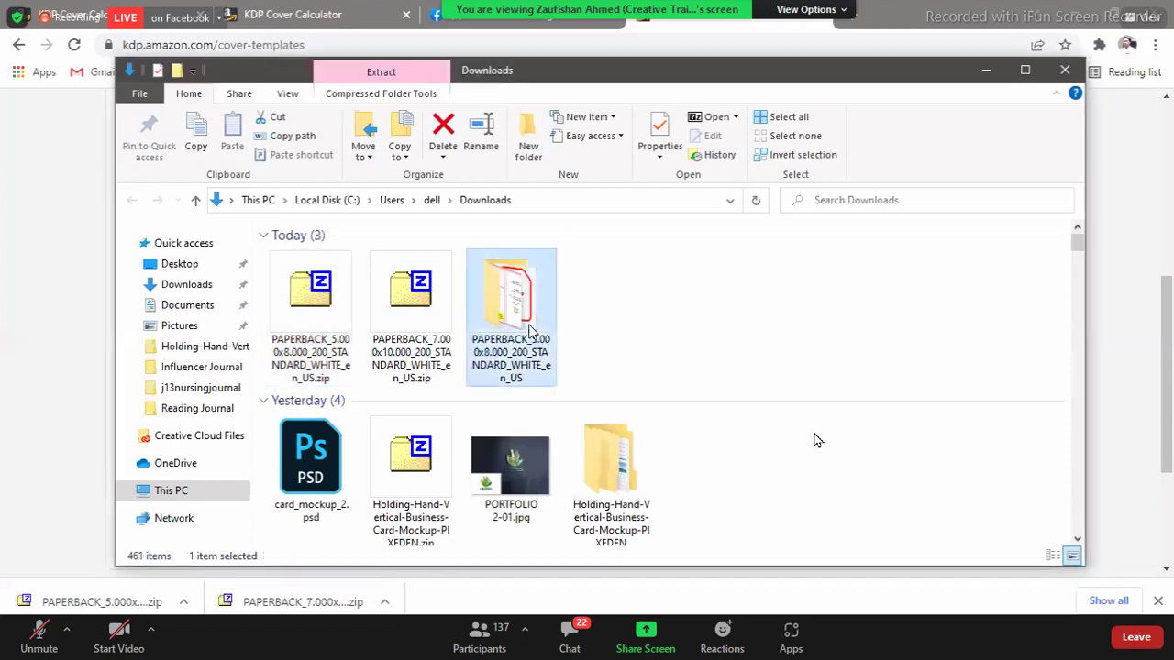
double_click(530, 332)
left_click_drag(275, 270, 651, 262)
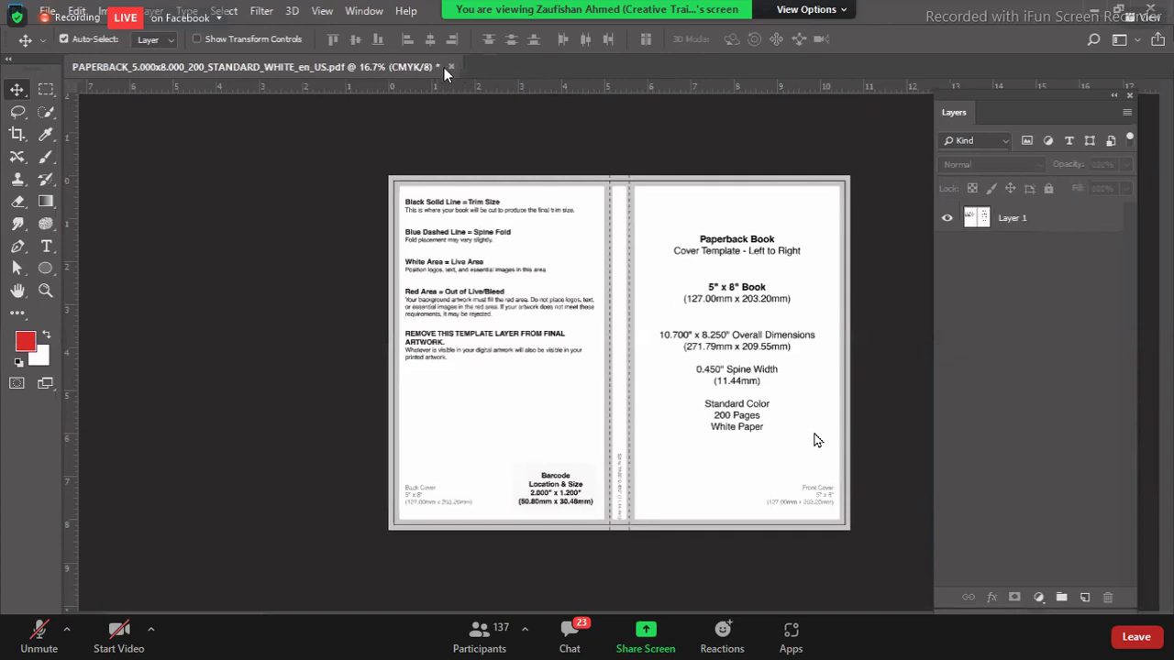
left_click(449, 67)
left_click(652, 262)
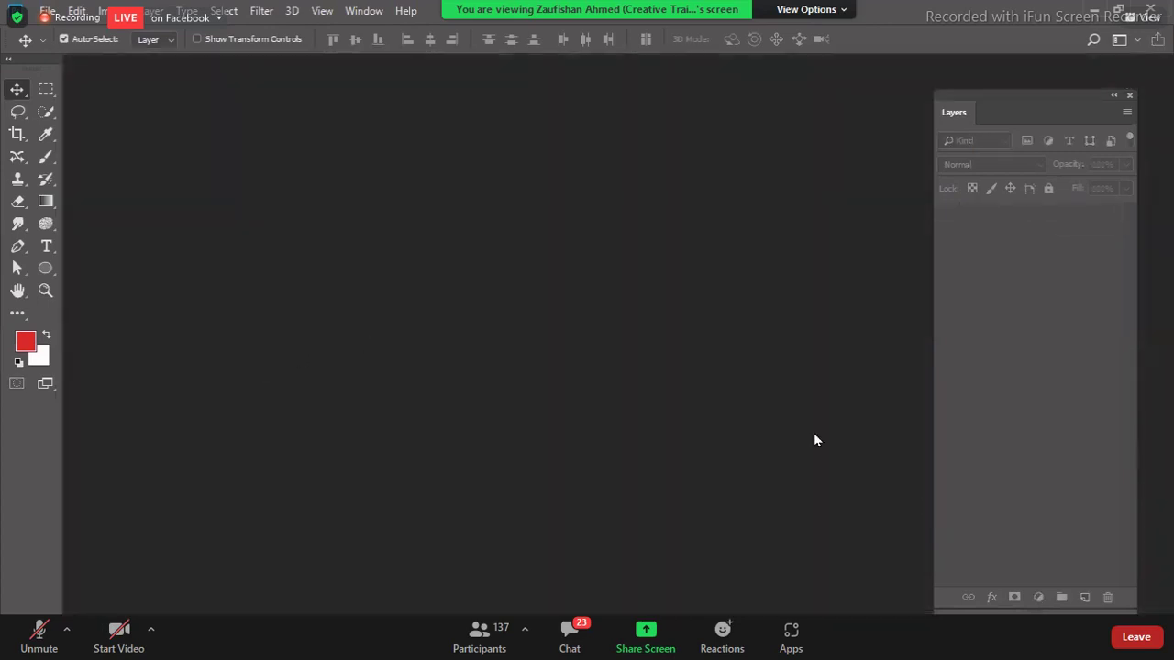
- Import the extracted 5 x 8 in template PDF into Photoshop in CMYK Color mode
left_click(128, 642)
left_click_drag(325, 254, 438, 277)
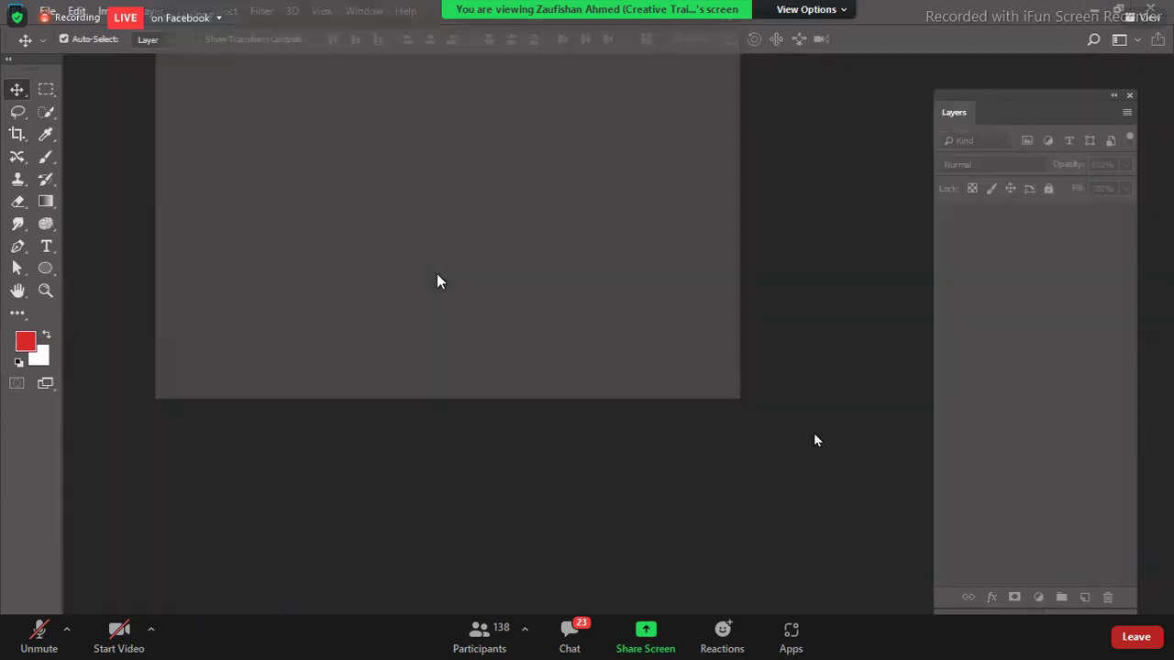
left_click(639, 266)
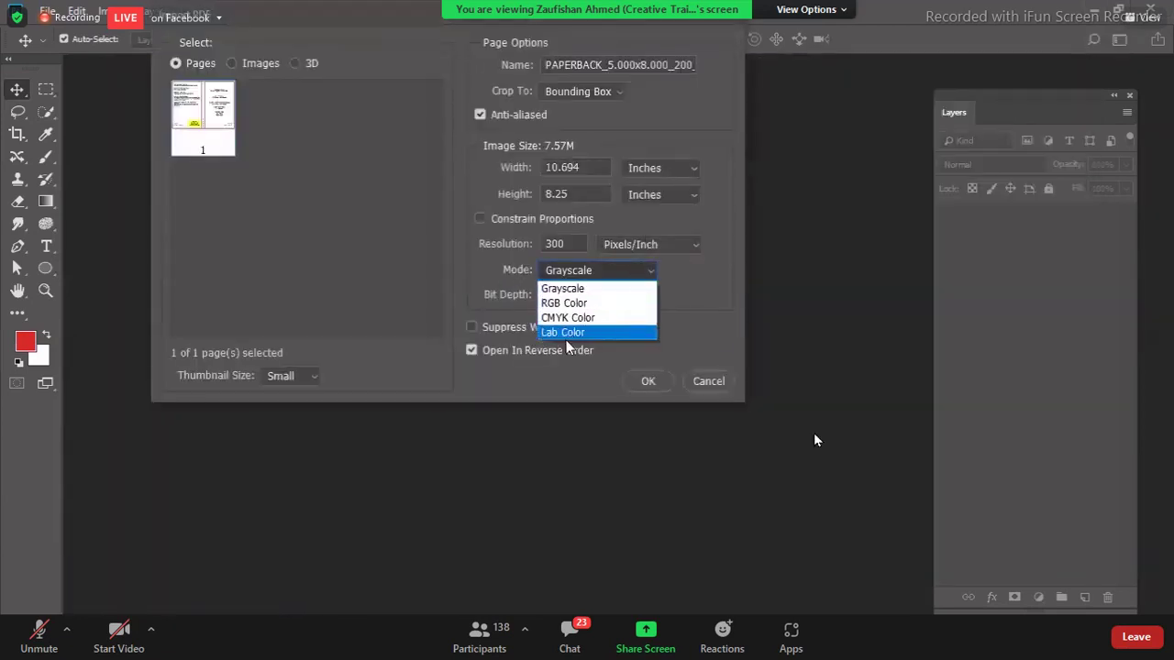
left_click(574, 317)
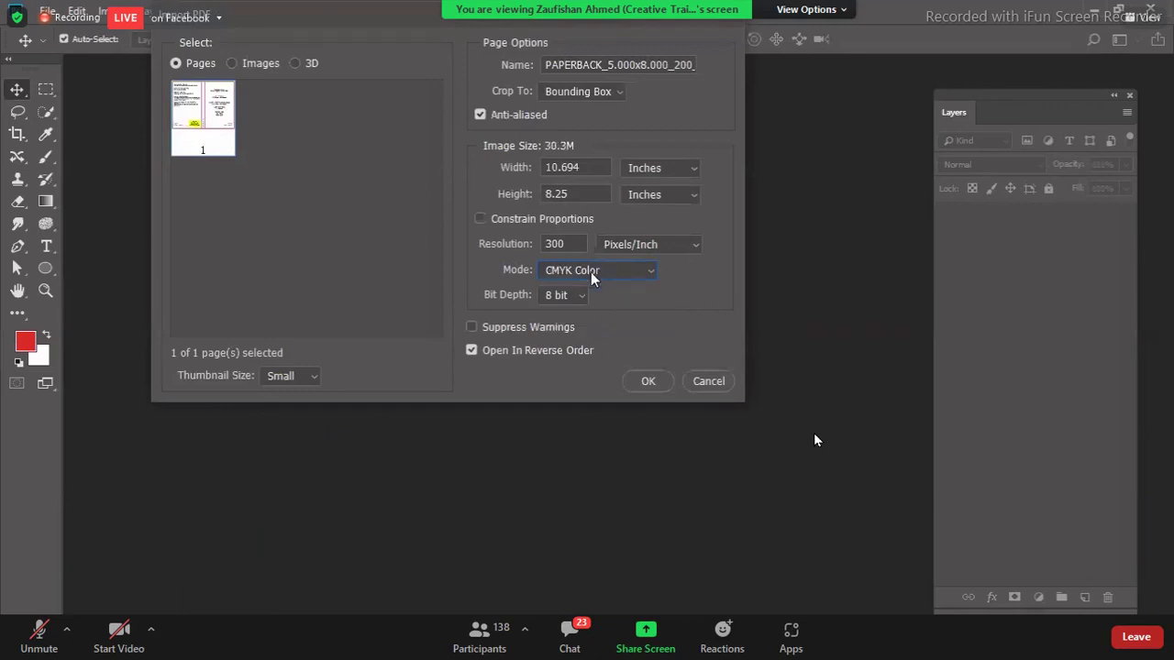
left_click(648, 382)
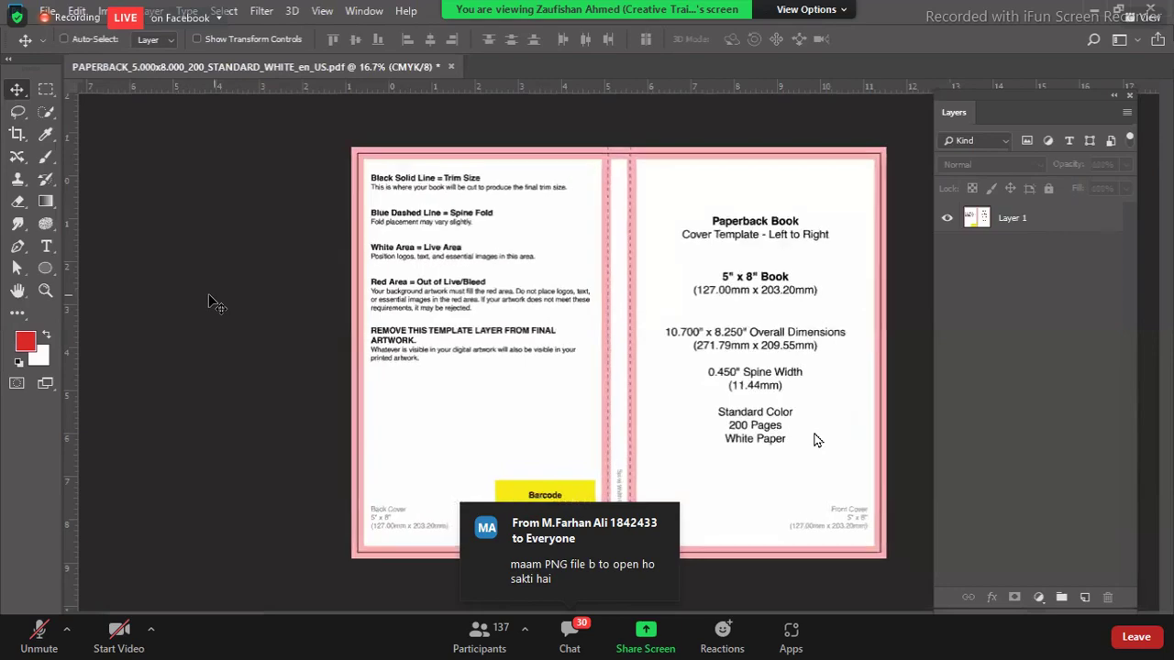
- Examine the front cover side of the template, including its trim size, overall dimensions, spine width, paper and page specifications
key("ctrl+plus")
key("ctrl+plus")
scroll(351, 490, "down", 1)
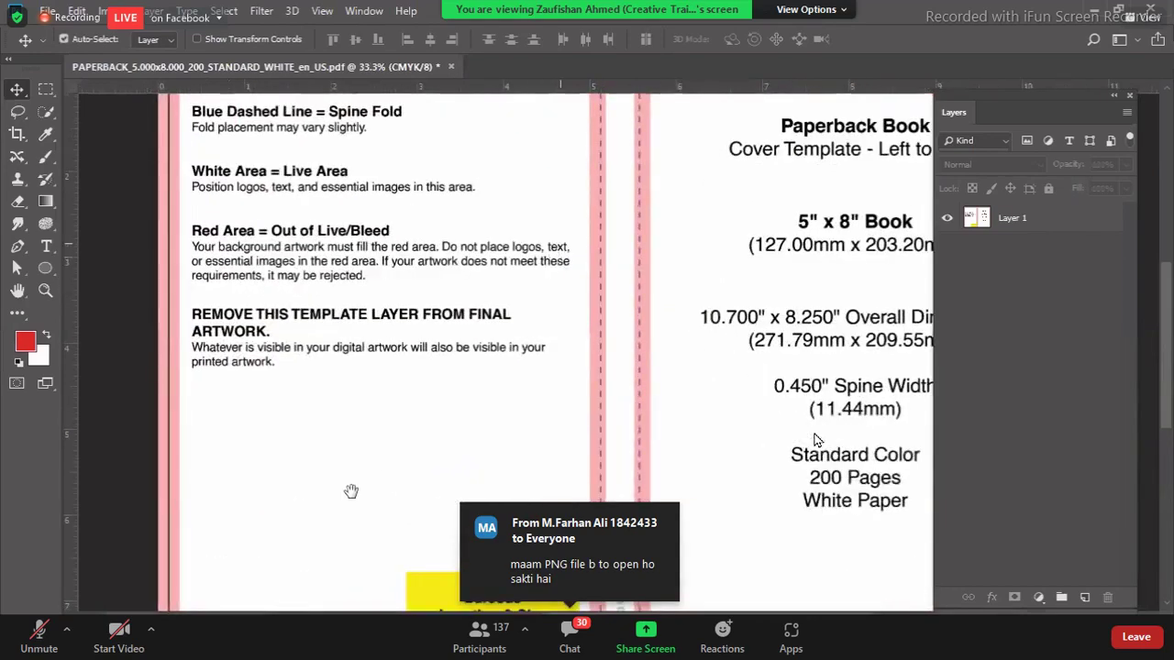
scroll(351, 490, "up", 3)
scroll(351, 489, "up", 2)
scroll(352, 489, "right", 2)
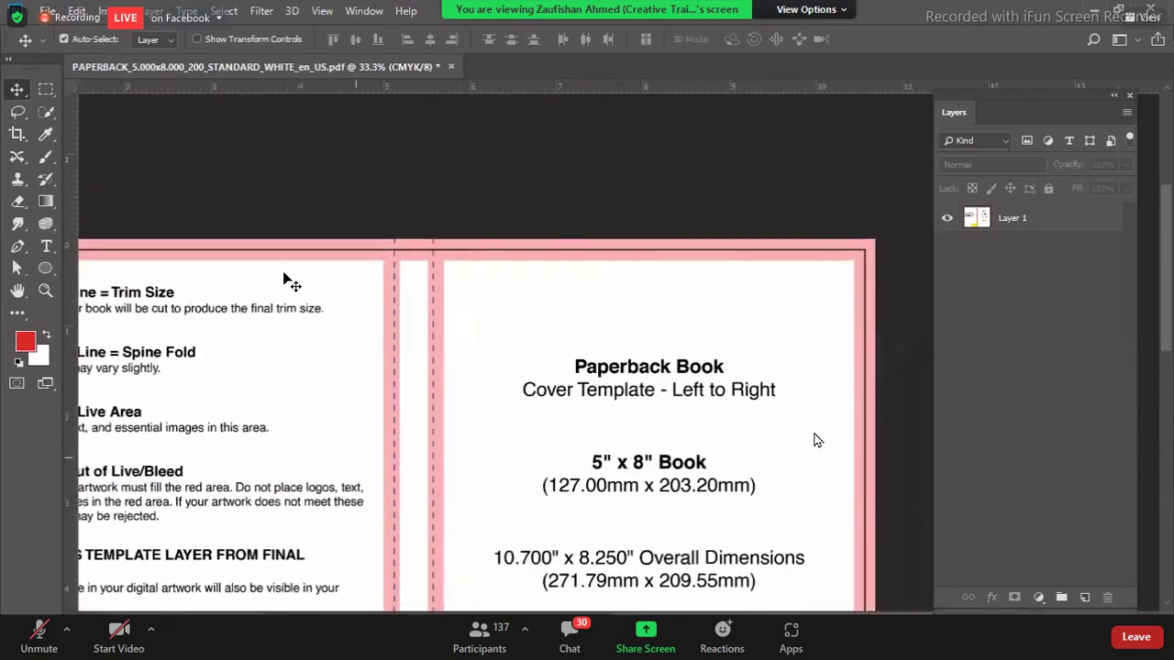
scroll(223, 333, "down", 2)
scroll(222, 333, "right", 2)
scroll(222, 333, "right", 1)
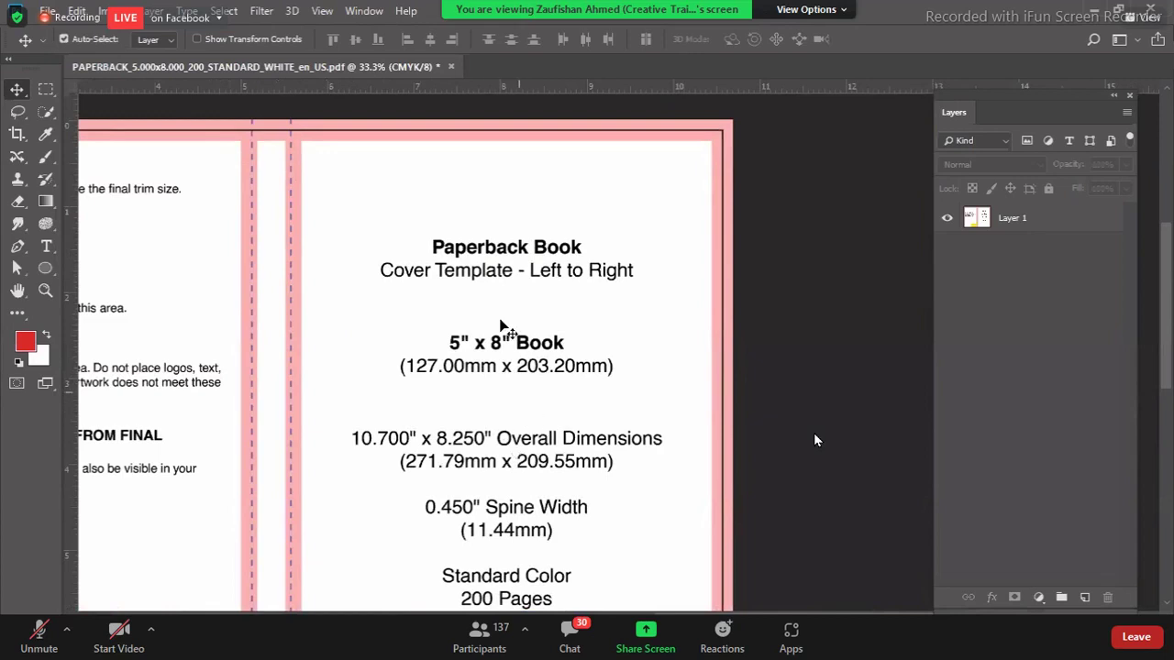
scroll(502, 327, "down", 2)
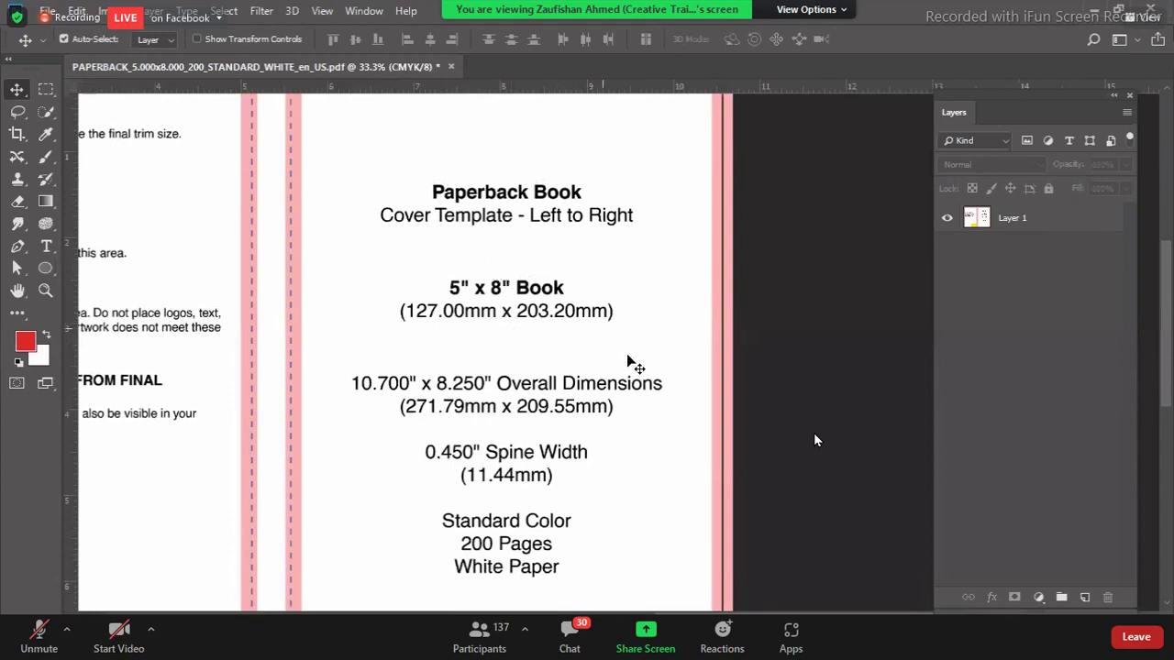
scroll(495, 500, "down", 1)
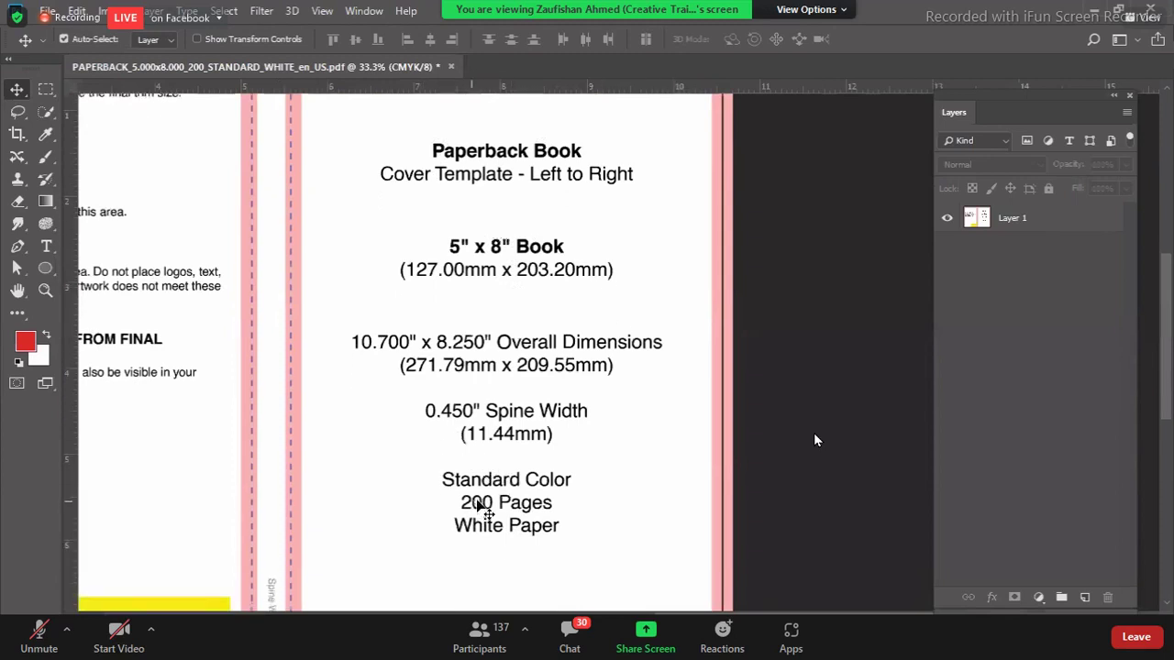
- Examine the template's spine strip, fold lines, barcode area, and back and front cover areas
key("ctrl+minus")
key("ctrl+minus")
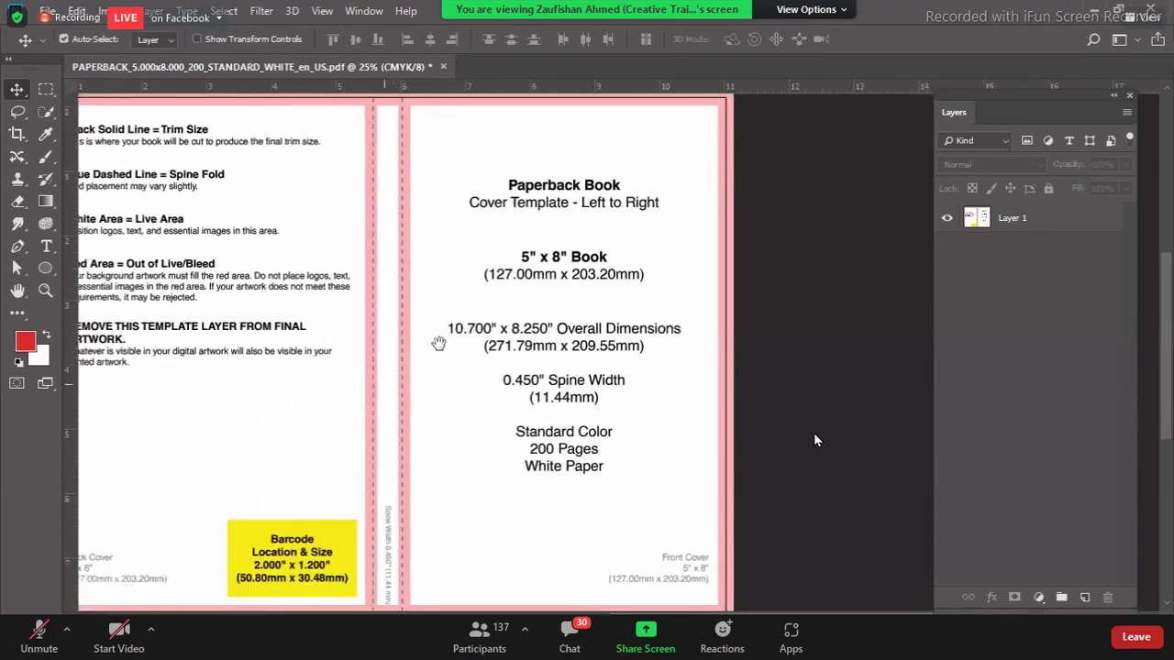
left_click_drag(371, 587, 397, 563)
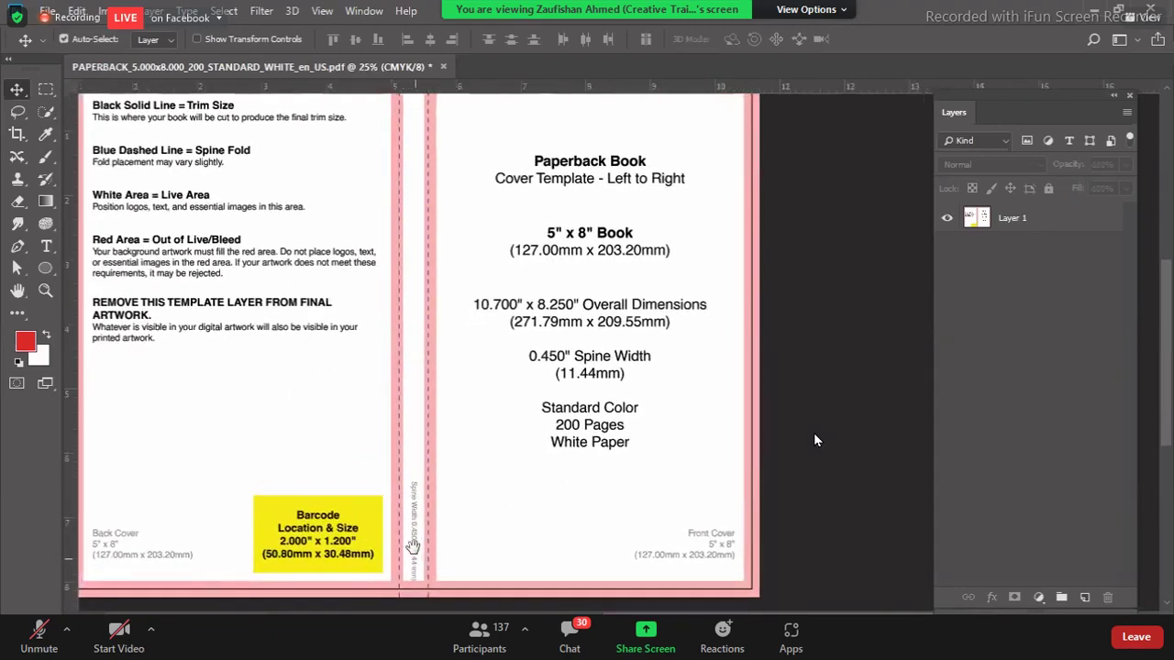
key("ctrl+plus")
key("ctrl+plus")
key("ctrl+plus")
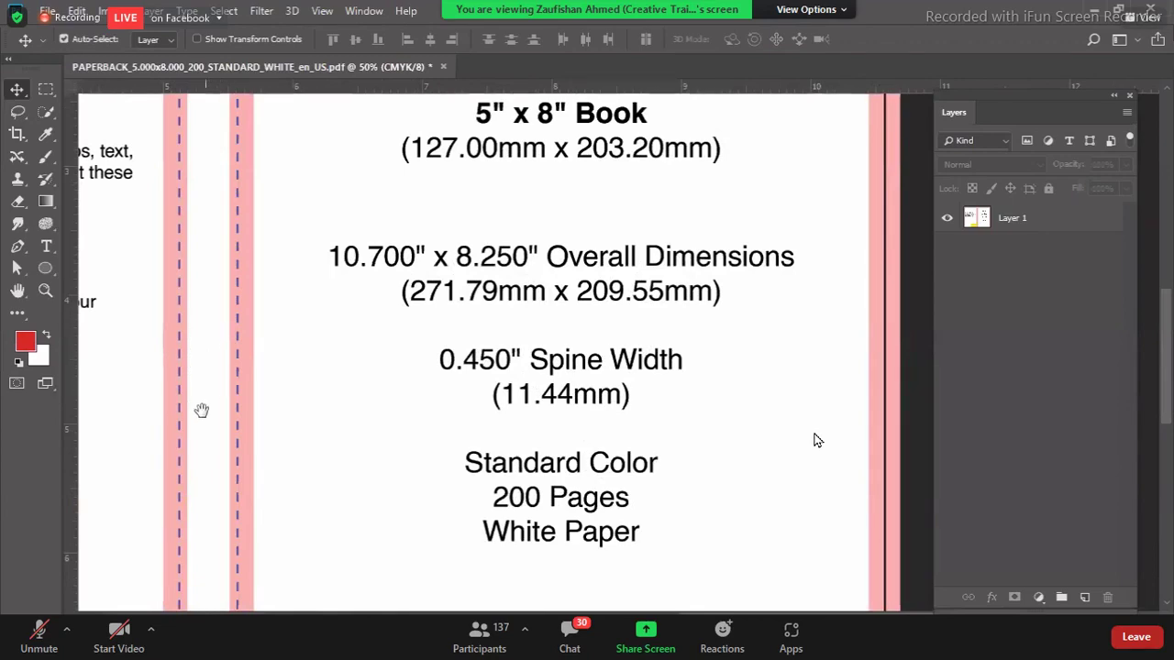
key("ctrl+minus")
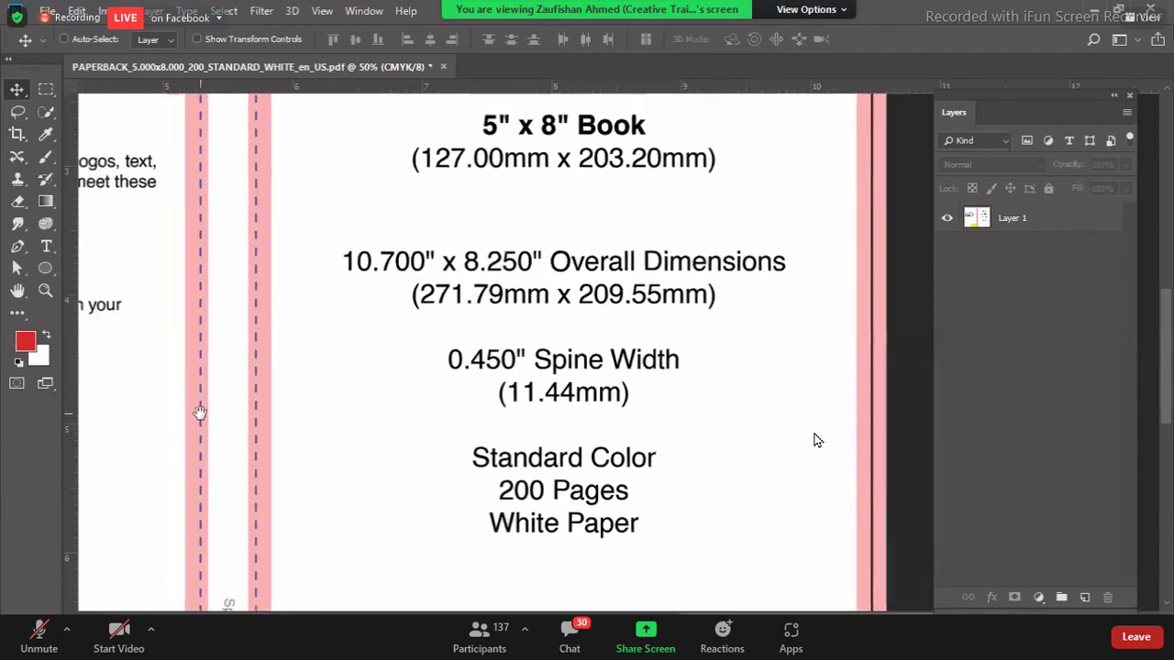
key("ctrl+minus")
key("ctrl+minus")
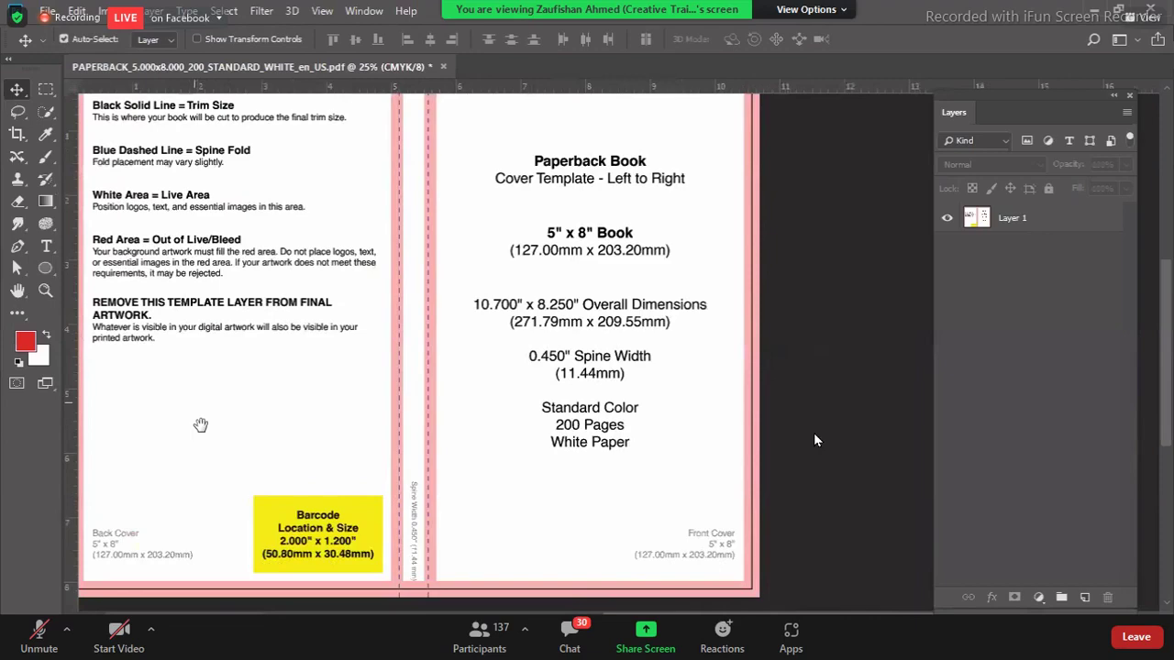
left_click_drag(201, 423, 265, 414)
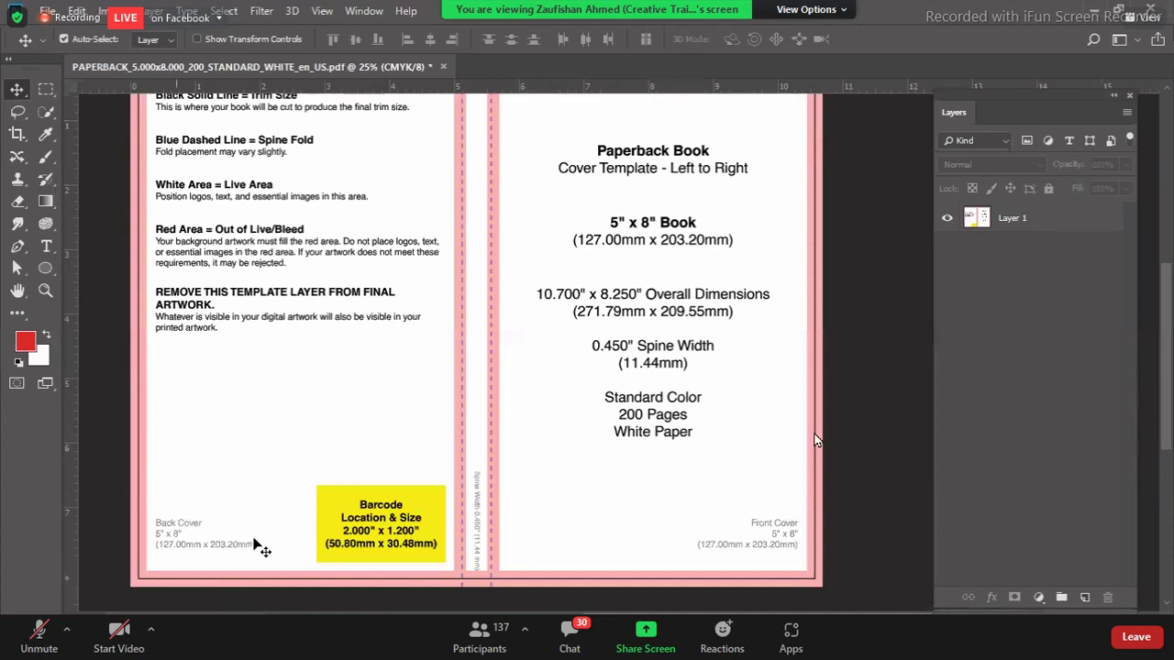
scroll(262, 485, "up", 3)
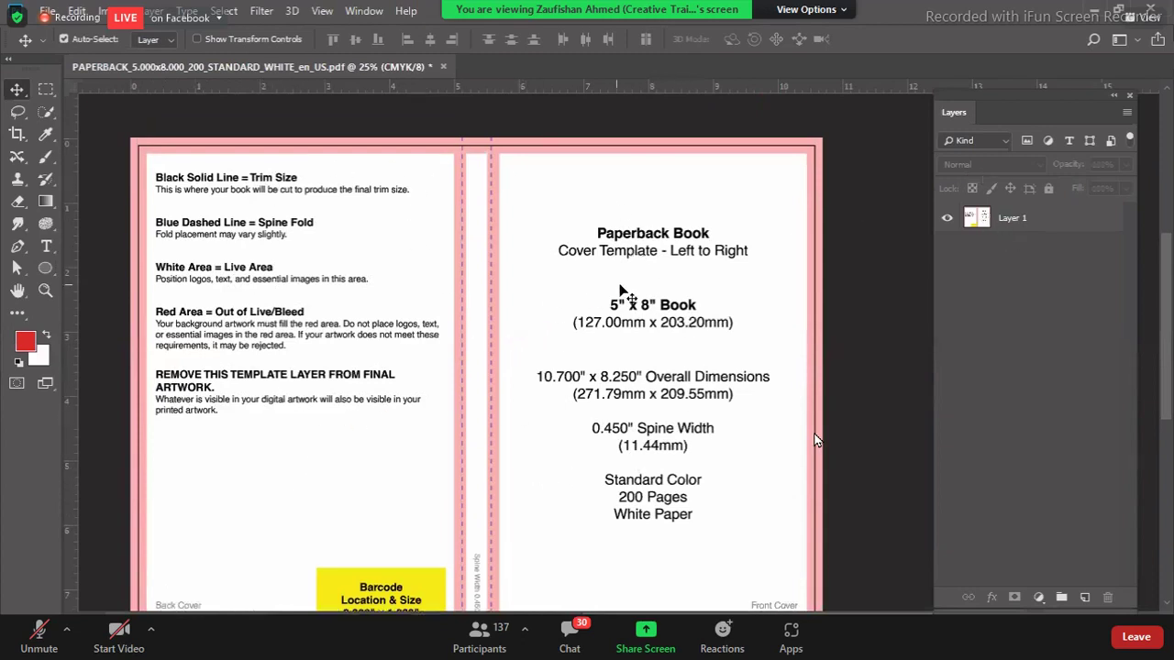
- Add an empty layer above the template layer, and close the template document without saving
left_click(1084, 597)
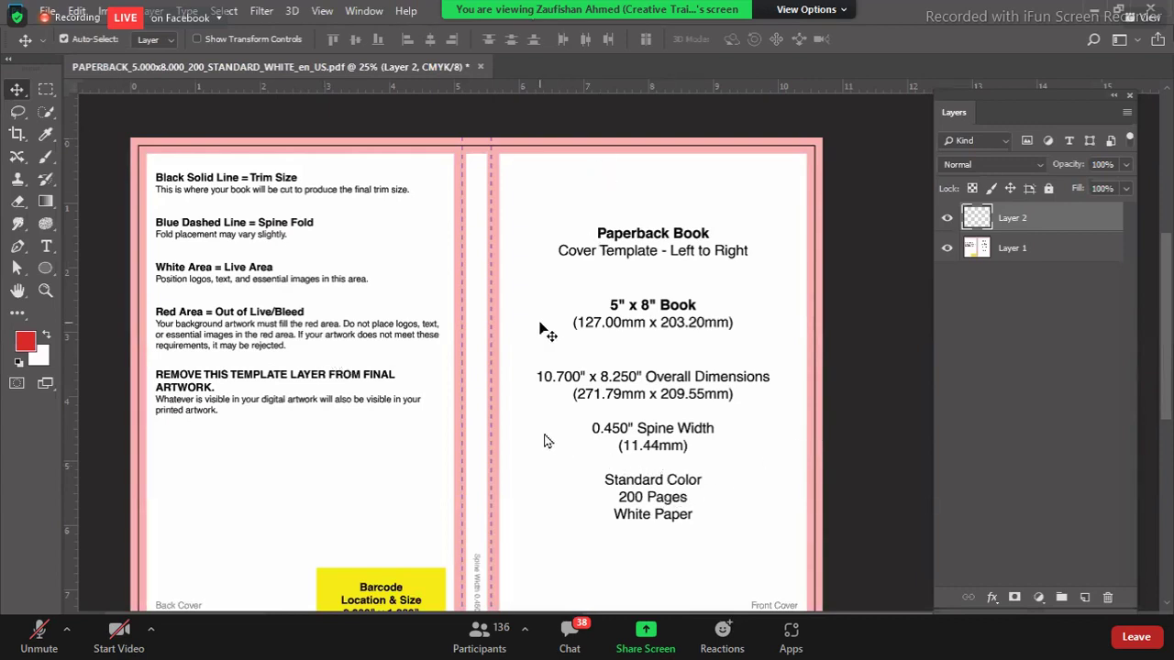
left_click(478, 67)
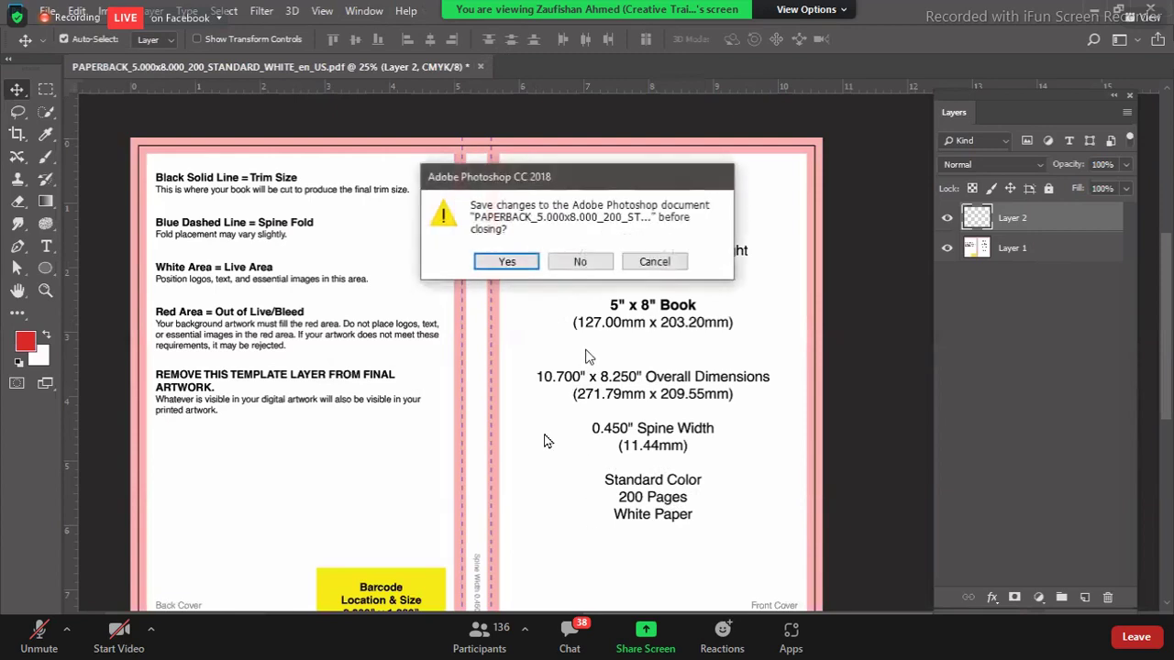
left_click(558, 263)
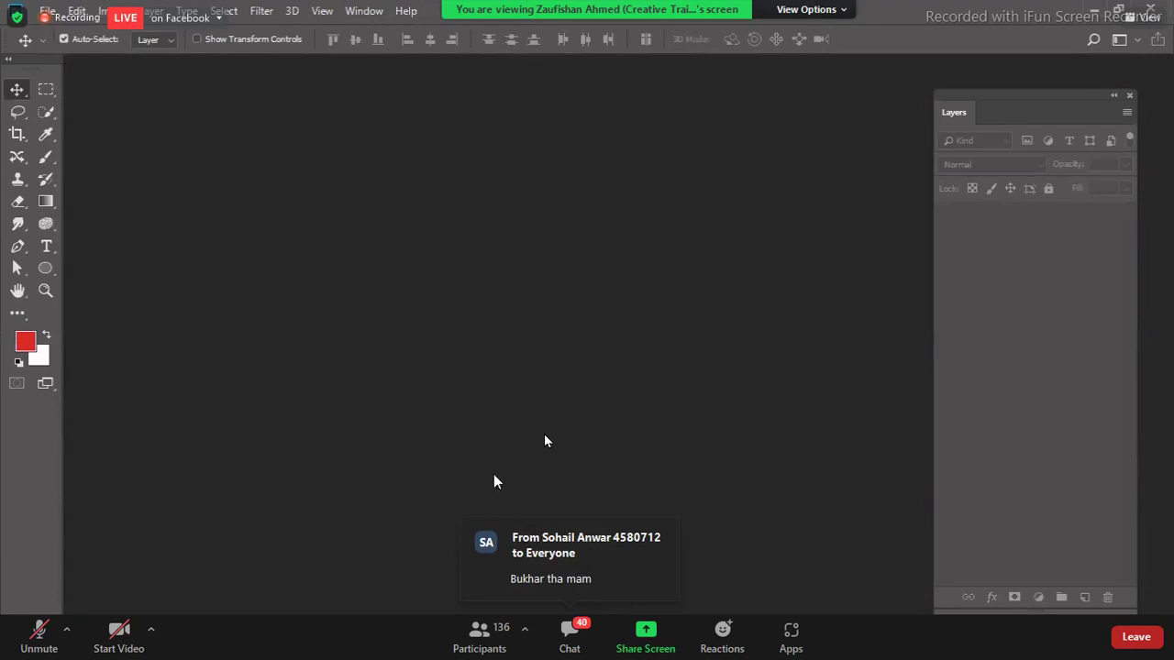
- Reposition the Layers panel slightly higher and start creating a new document
left_click(46, 90)
left_click(17, 91)
left_click_drag(969, 101, 969, 84)
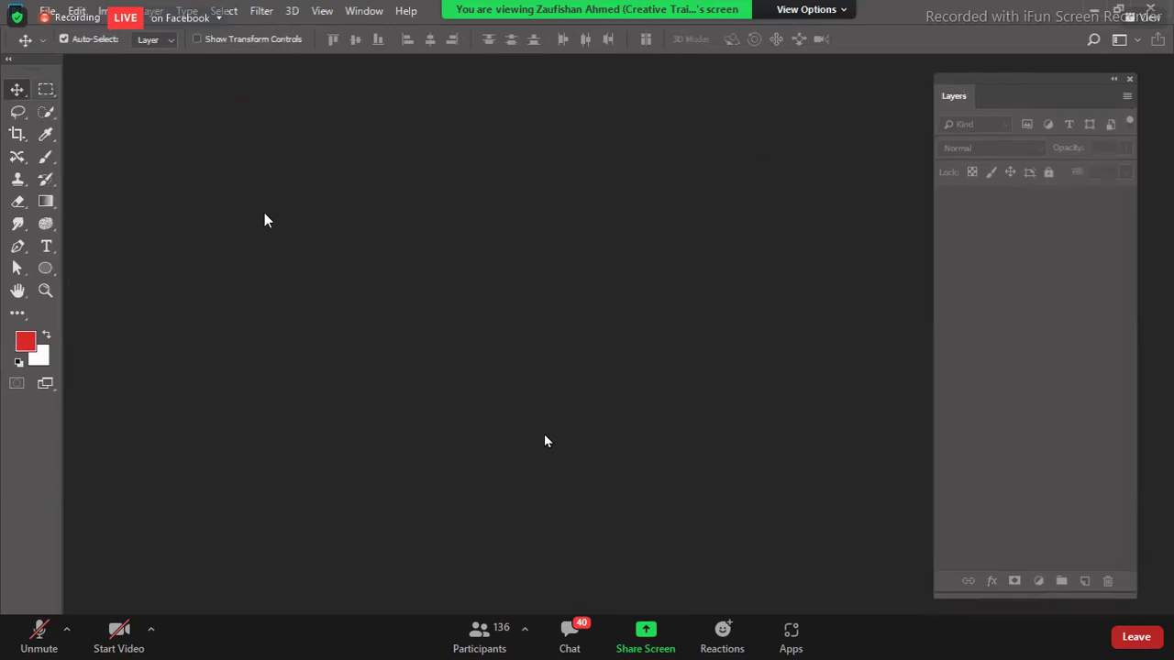
left_click(48, 10)
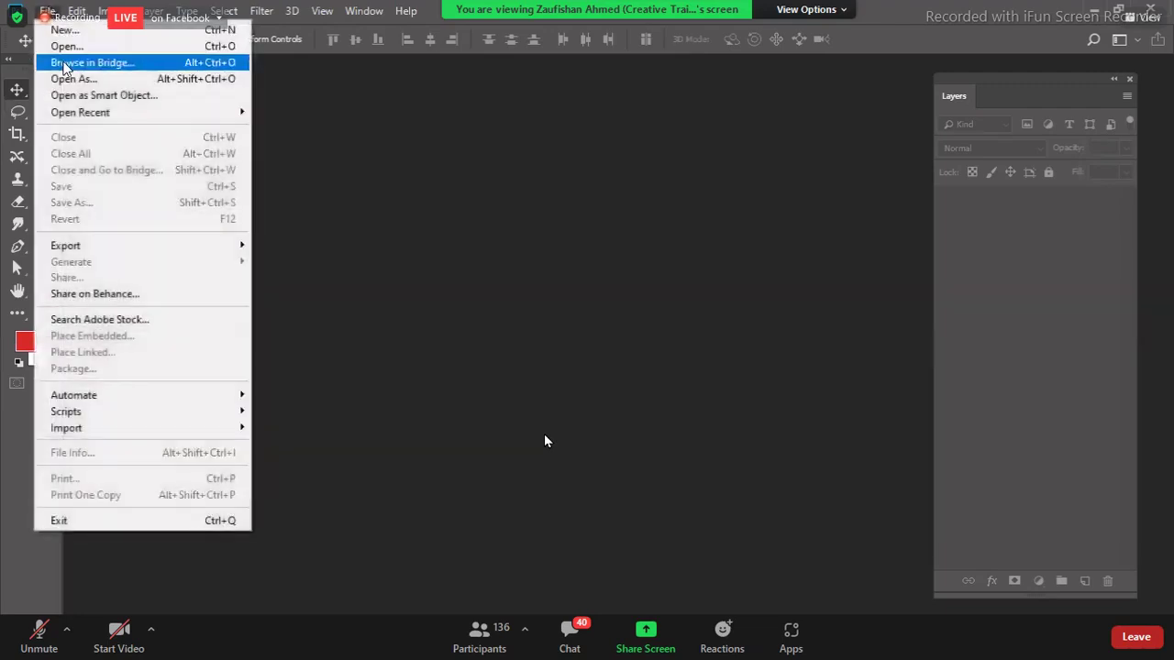
left_click(55, 27)
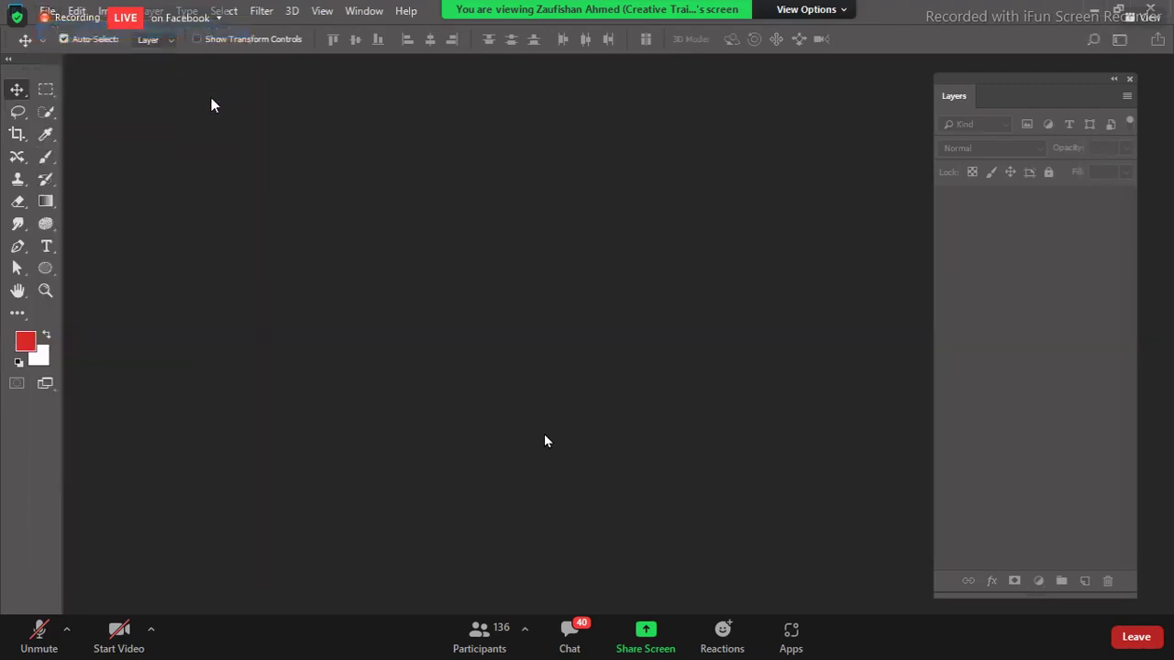
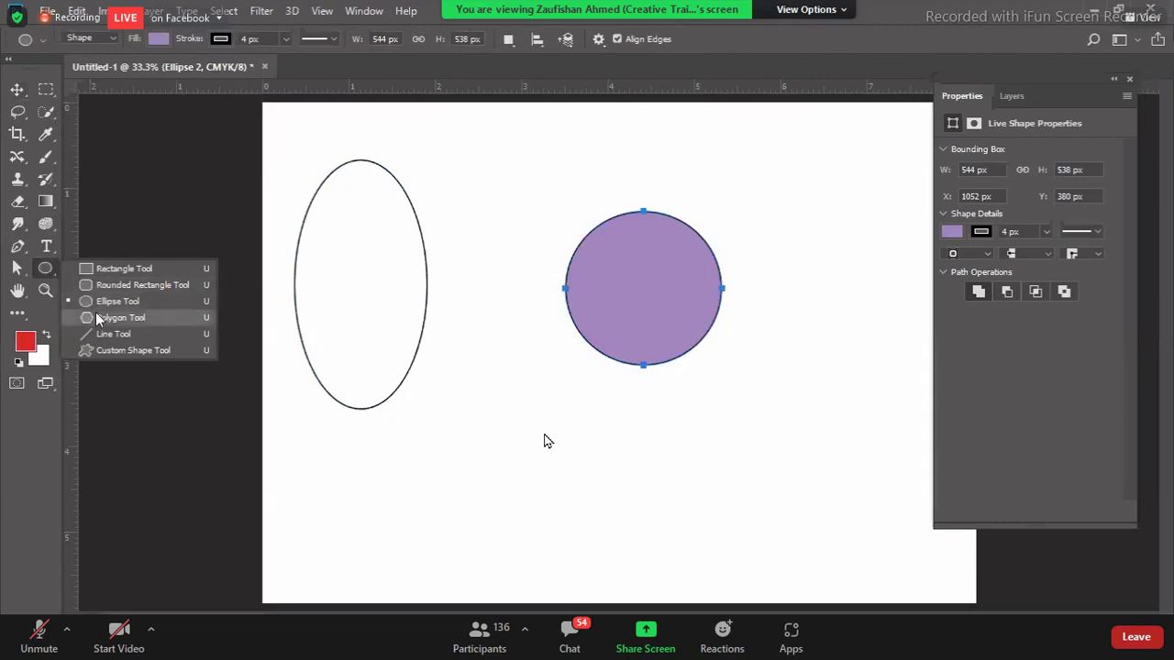
- Draw a pentagon about 651 x 647 px overlapping the ellipse, and two eight-sided polygons beside the circle, the lower one about 437 px wide
left_click(108, 317)
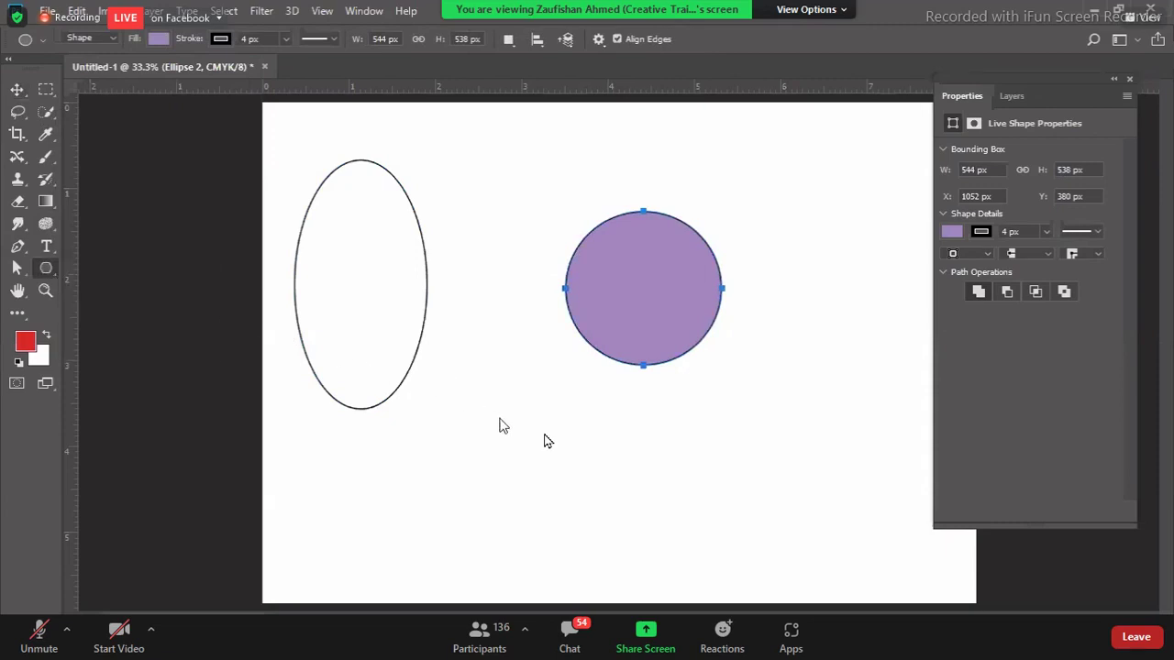
left_click_drag(495, 418, 519, 449)
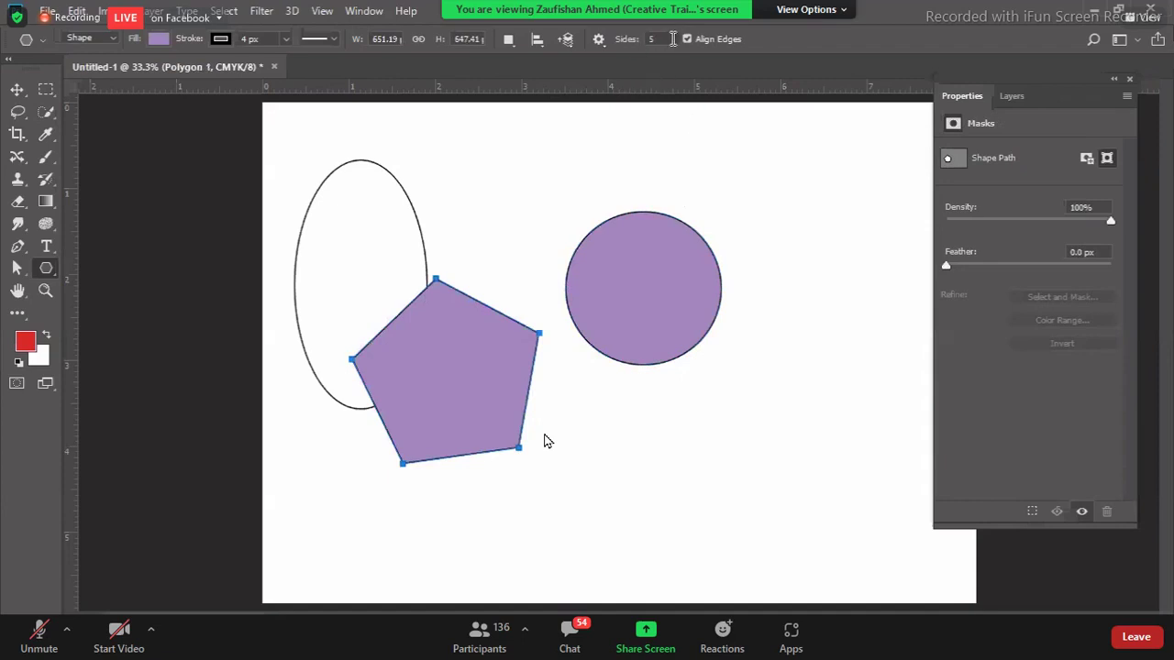
left_click(657, 41)
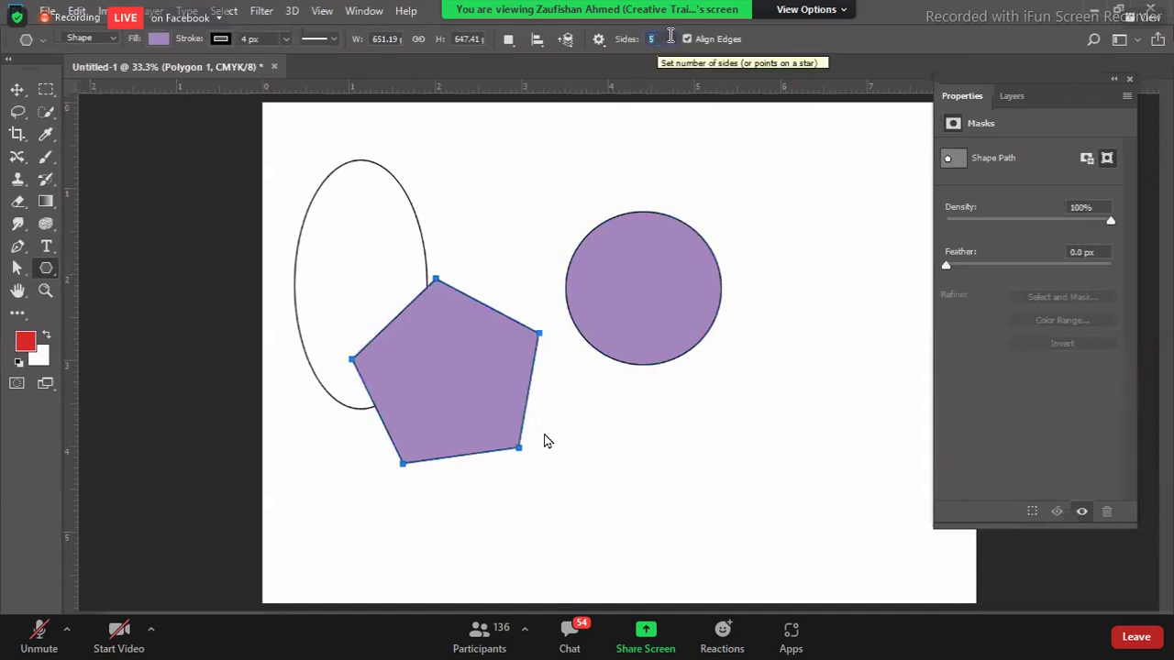
left_click_drag(792, 215, 817, 243)
left_click_drag(783, 354, 828, 404)
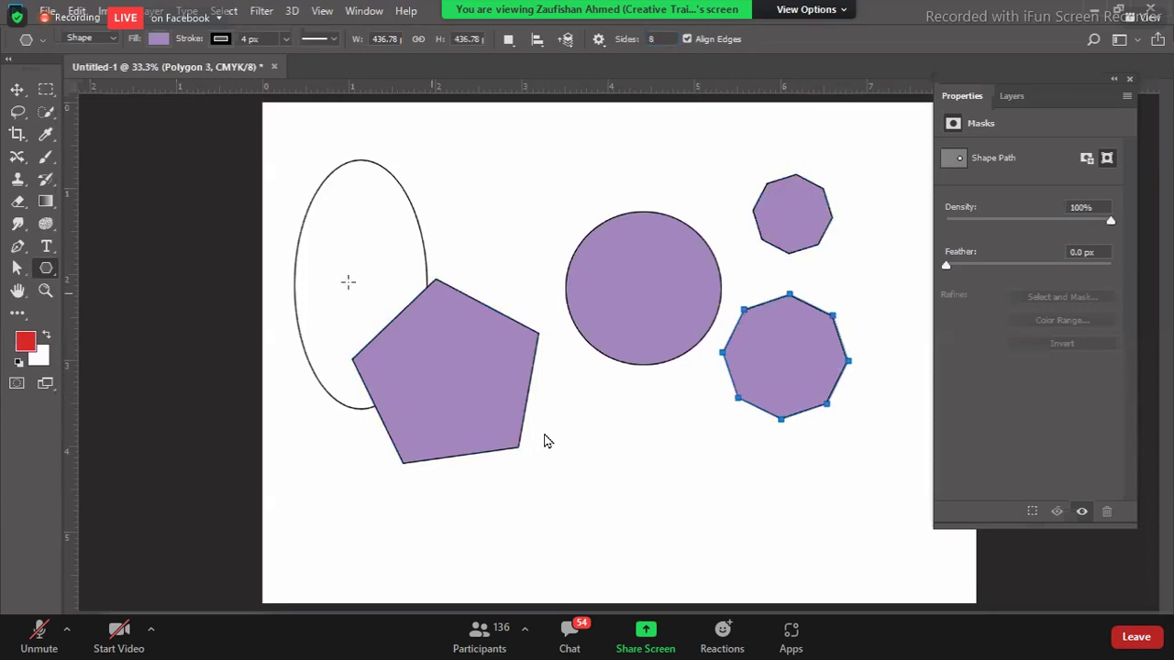
- Draw three straight 1 px weight lines in the lower part of the canvas, the lowest spanning about 1025 px
right_click(48, 271)
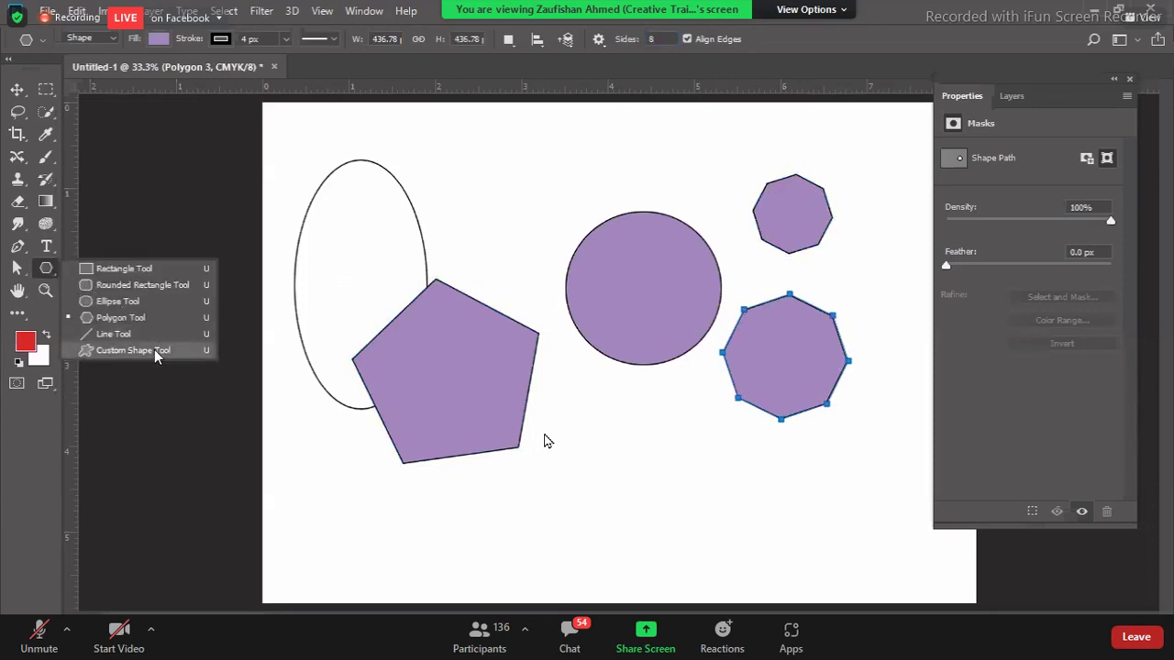
left_click(137, 334)
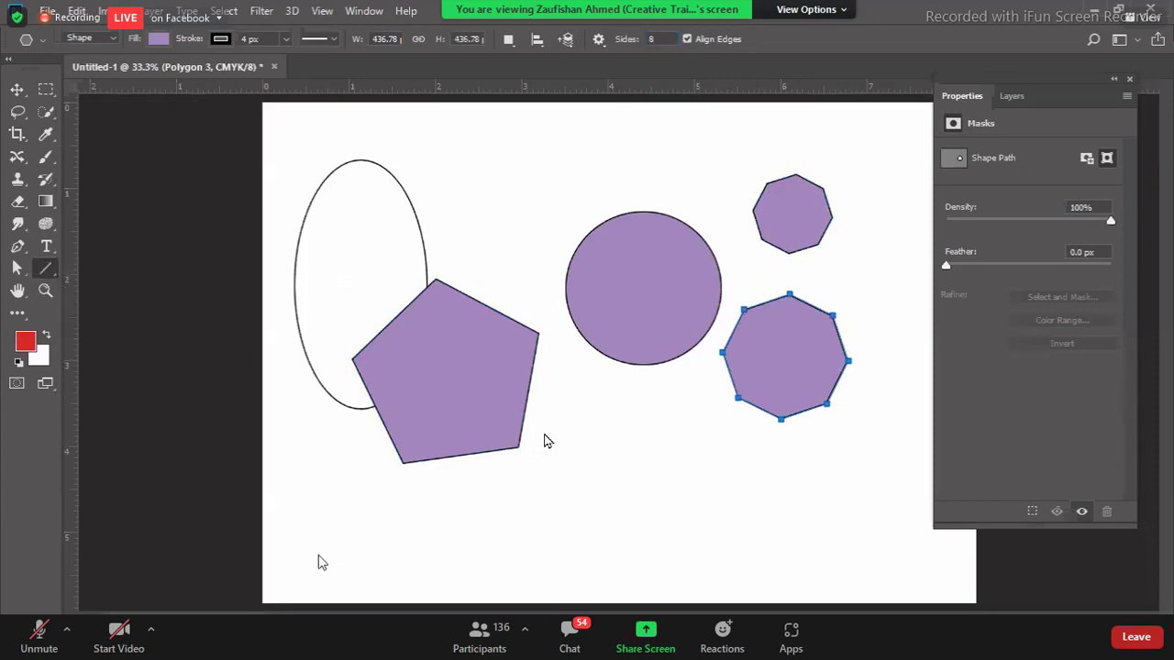
left_click_drag(318, 550, 584, 488)
left_click_drag(611, 429, 652, 446)
left_click_drag(809, 525, 828, 535)
left_click_drag(490, 581, 785, 578)
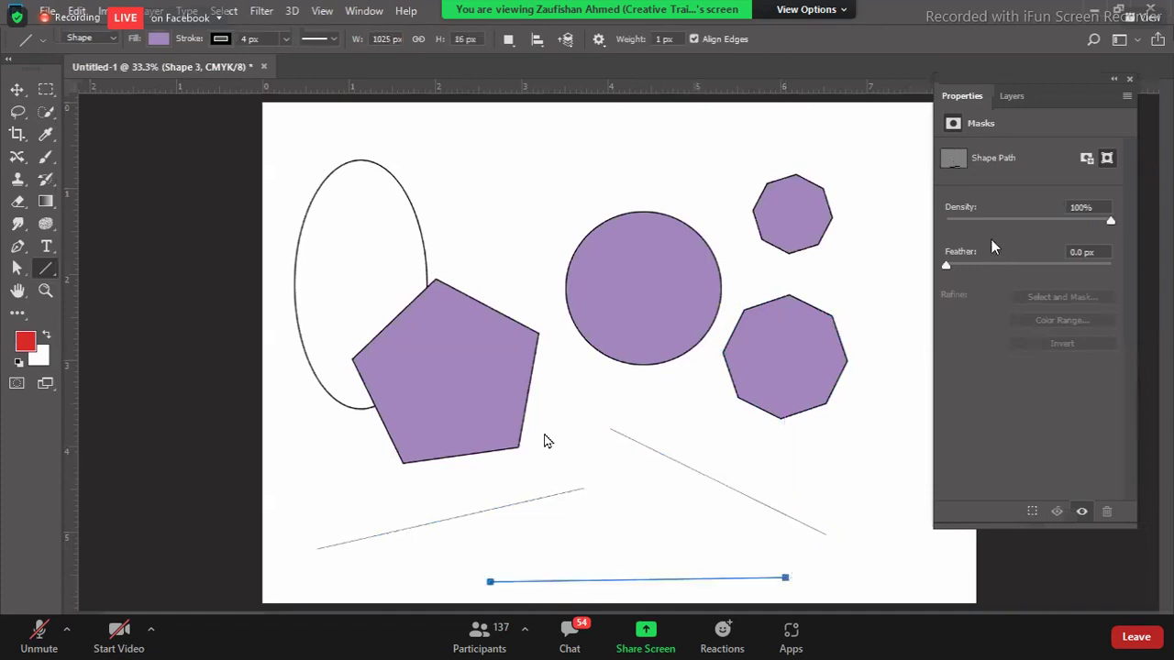
- Show the list of layers and toggle the visibility of Polygon 3 off and on to identify its shape
left_click(1012, 96)
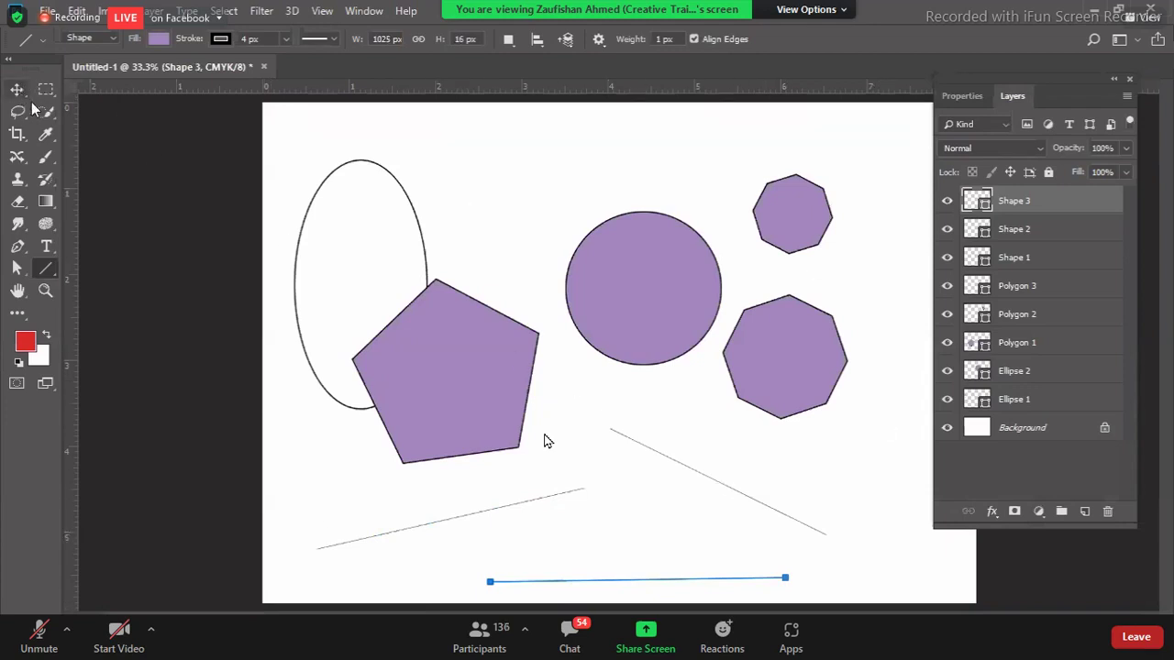
left_click(947, 286)
left_click(947, 286)
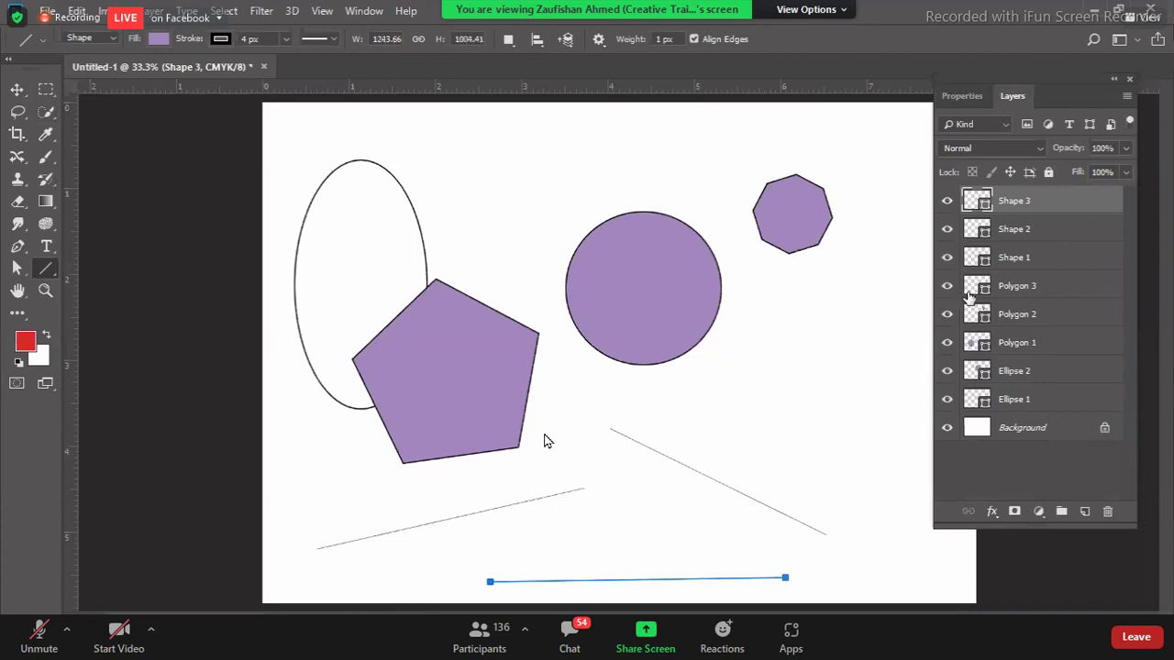
- Select the Polygon 3 layer and change the octagon's fill to yellow
left_click(1015, 289)
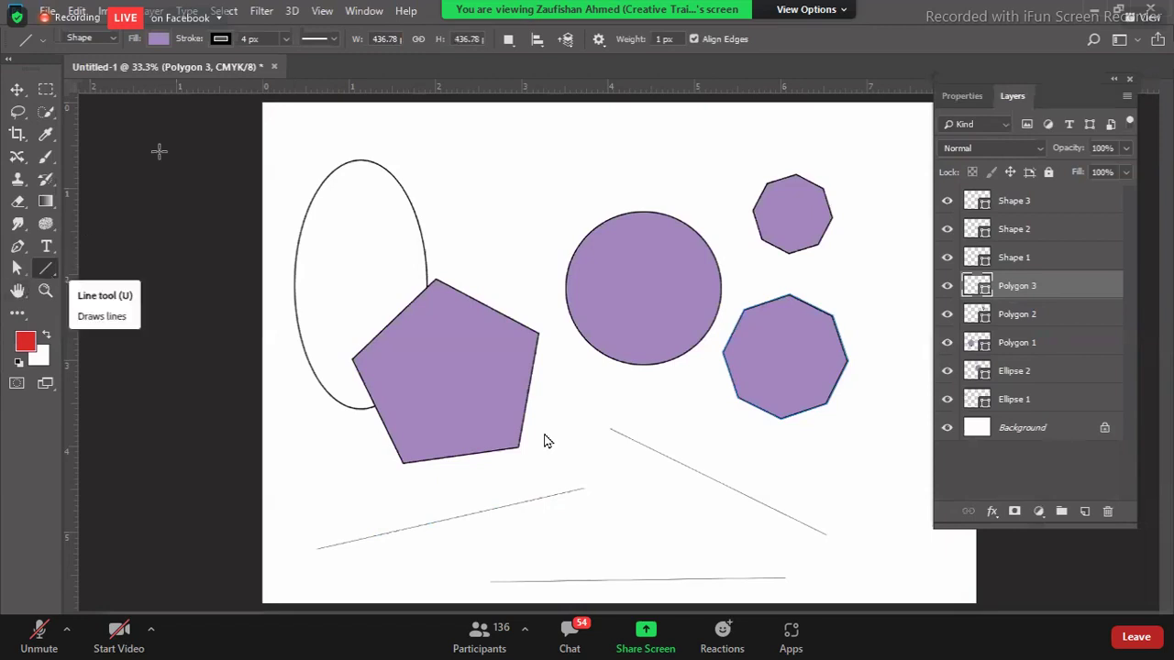
left_click(161, 36)
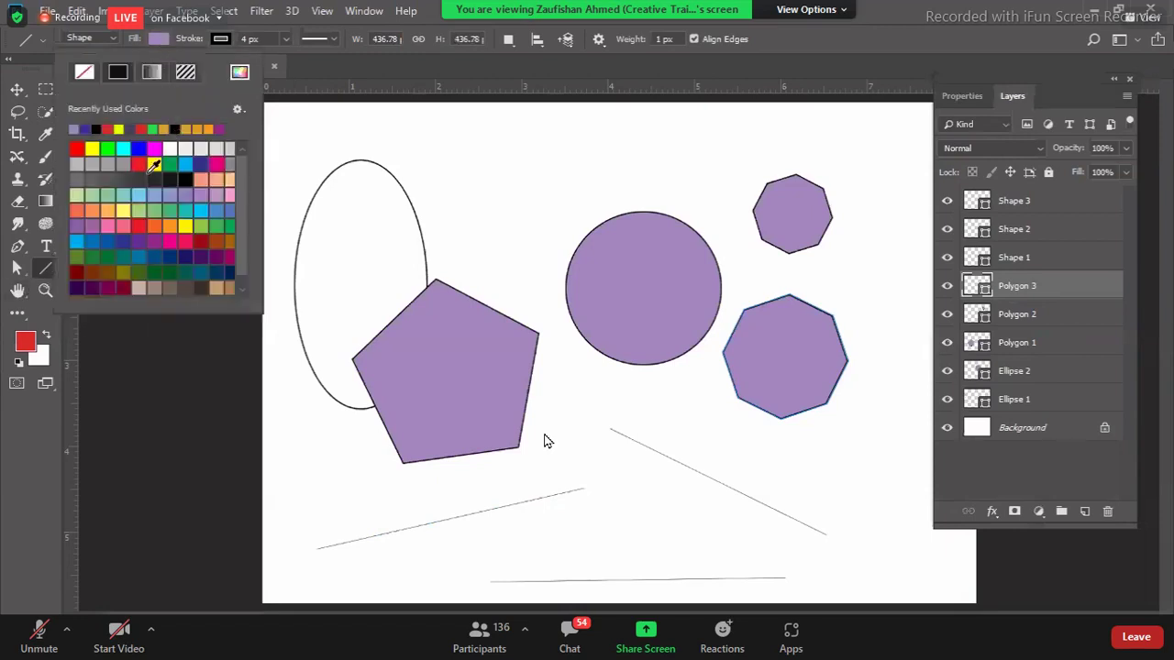
left_click(89, 147)
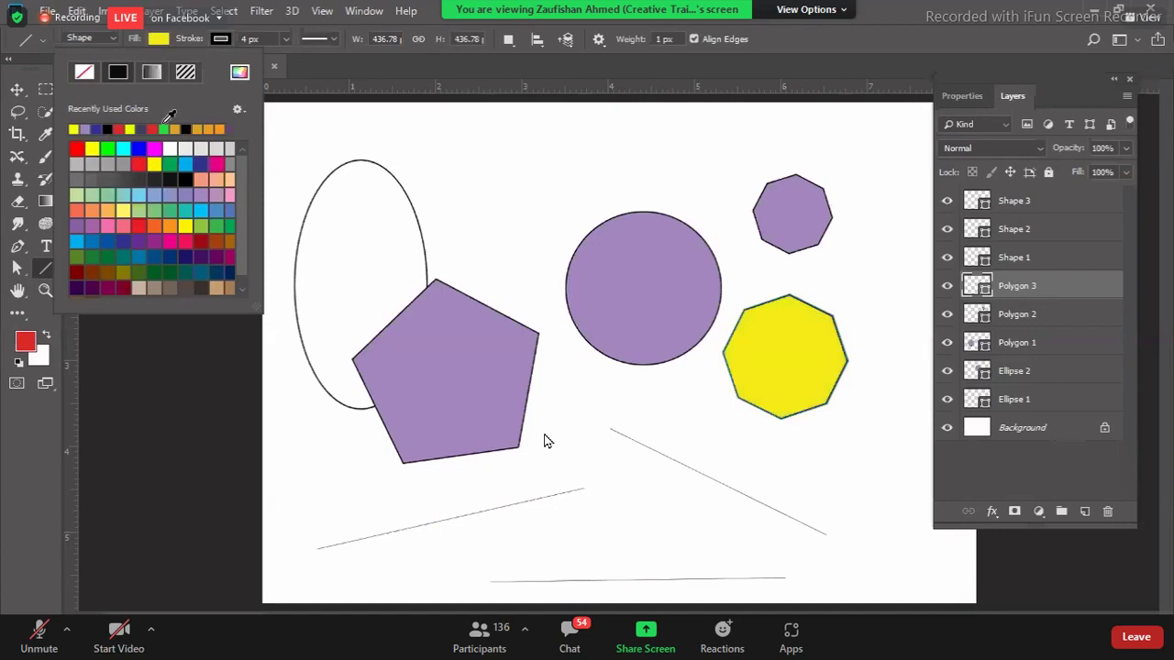
- Try the yellow octagon without a stroke, and restore its solid black stroke
left_click(225, 40)
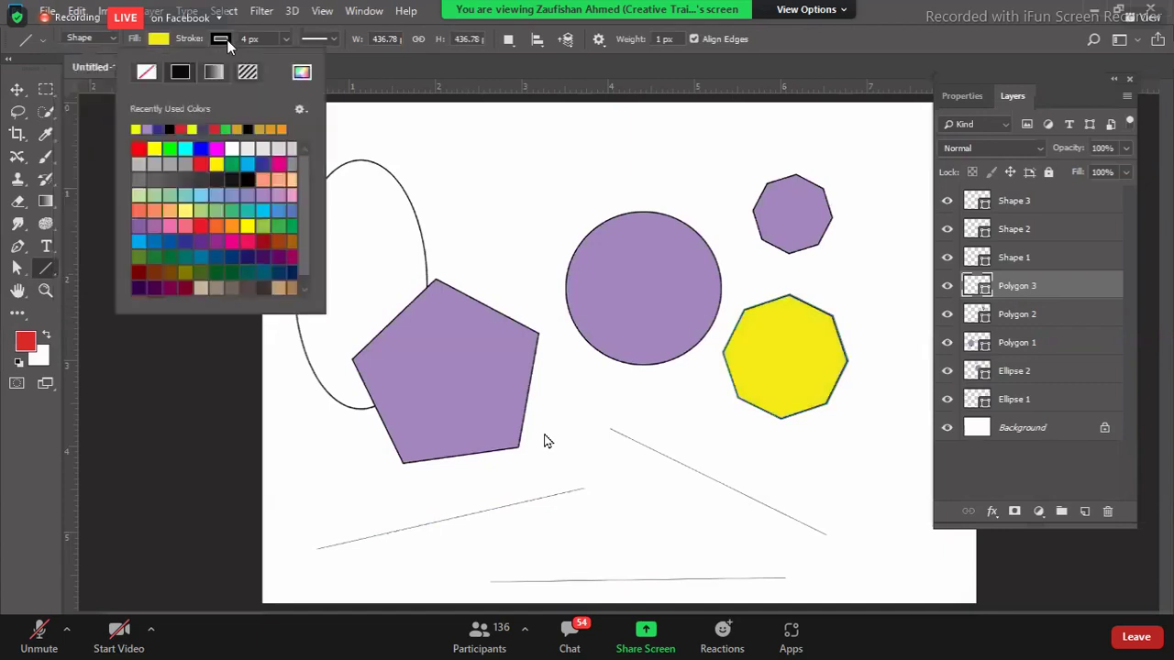
left_click(147, 71)
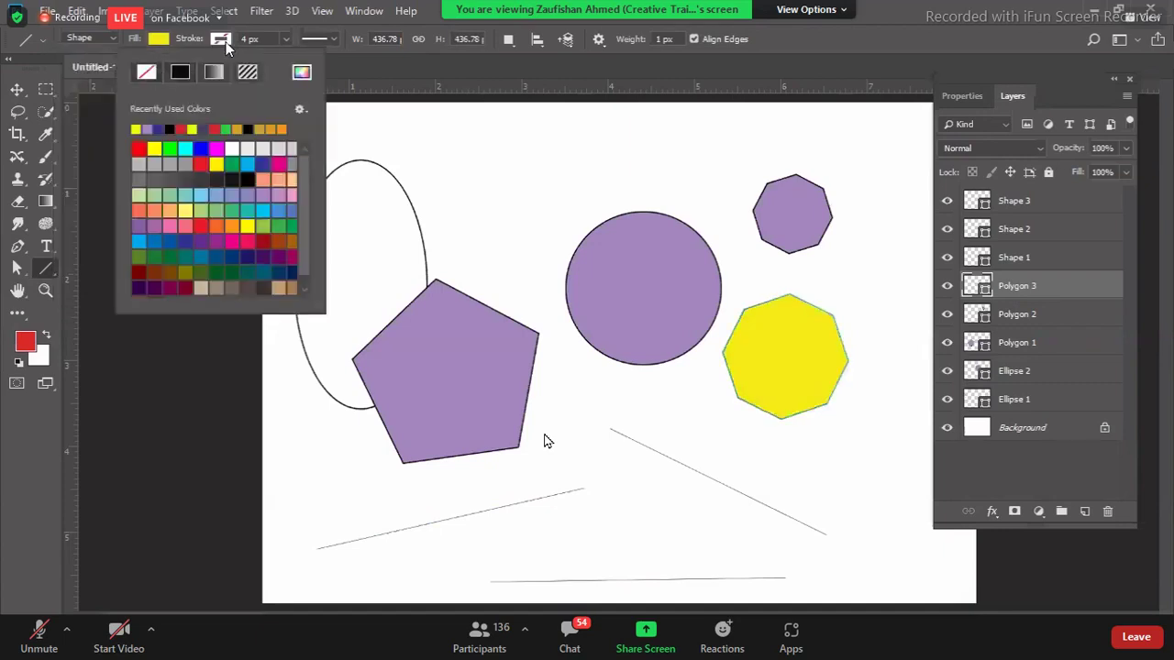
left_click(186, 72)
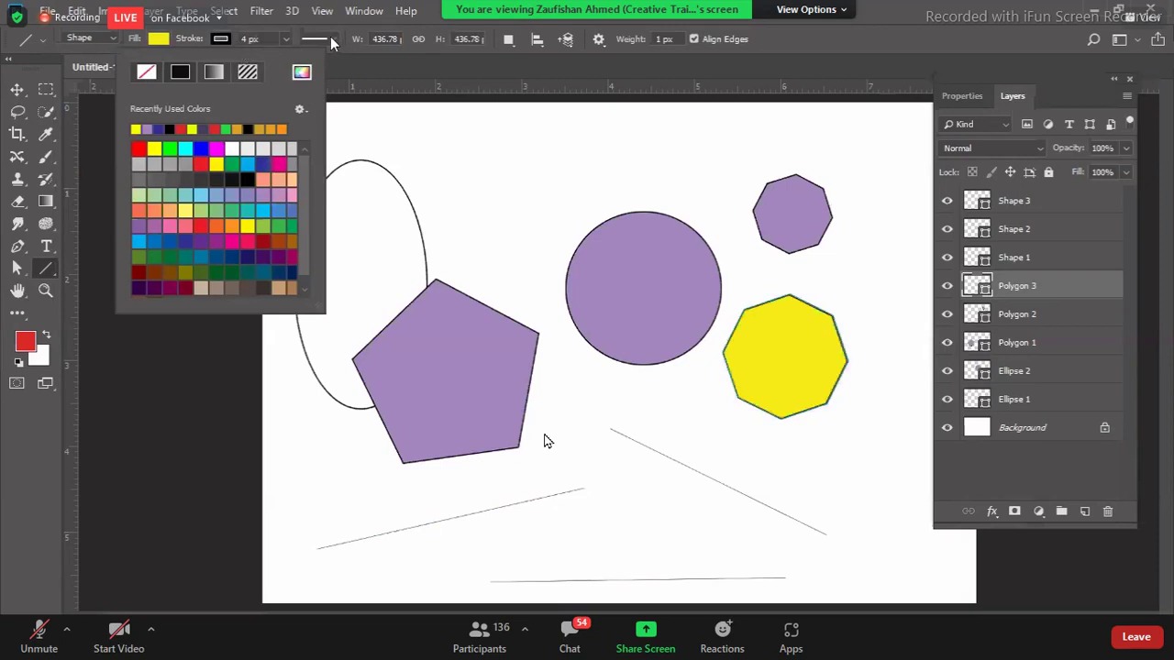
- Set the yellow octagon's stroke width to 45.62 px
left_click(280, 38)
left_click(284, 39)
left_click_drag(272, 58, 300, 58)
left_click(329, 37)
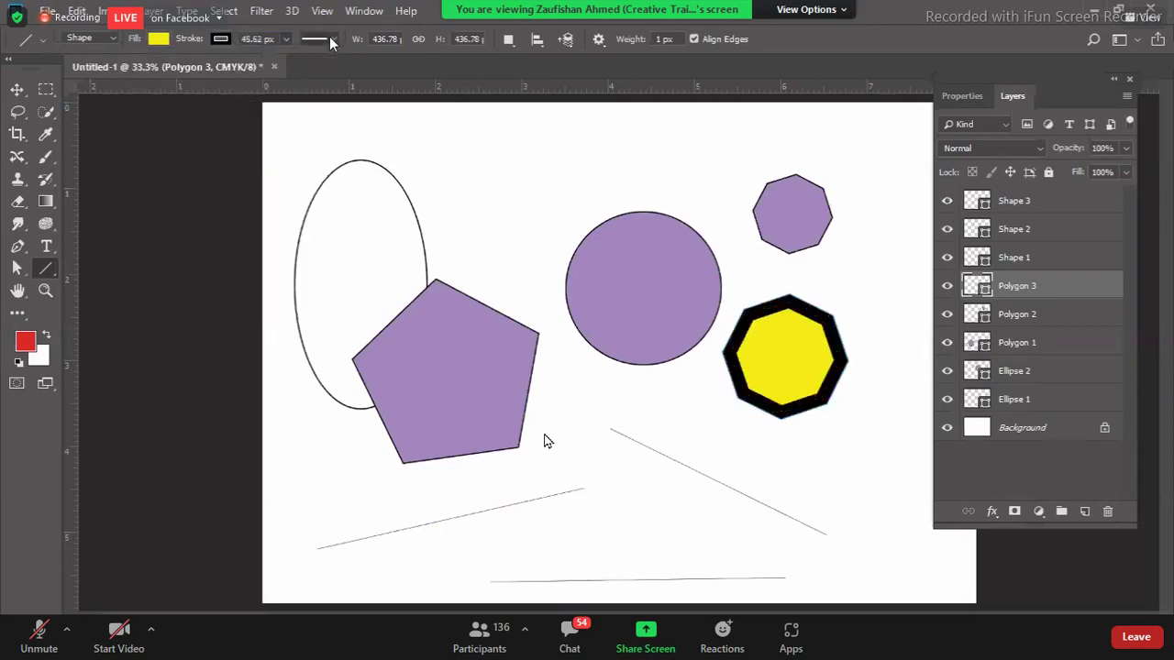
- Change the yellow octagon's stroke to the dotted style and reduce its stroke width to 0.66 px
left_click(321, 146)
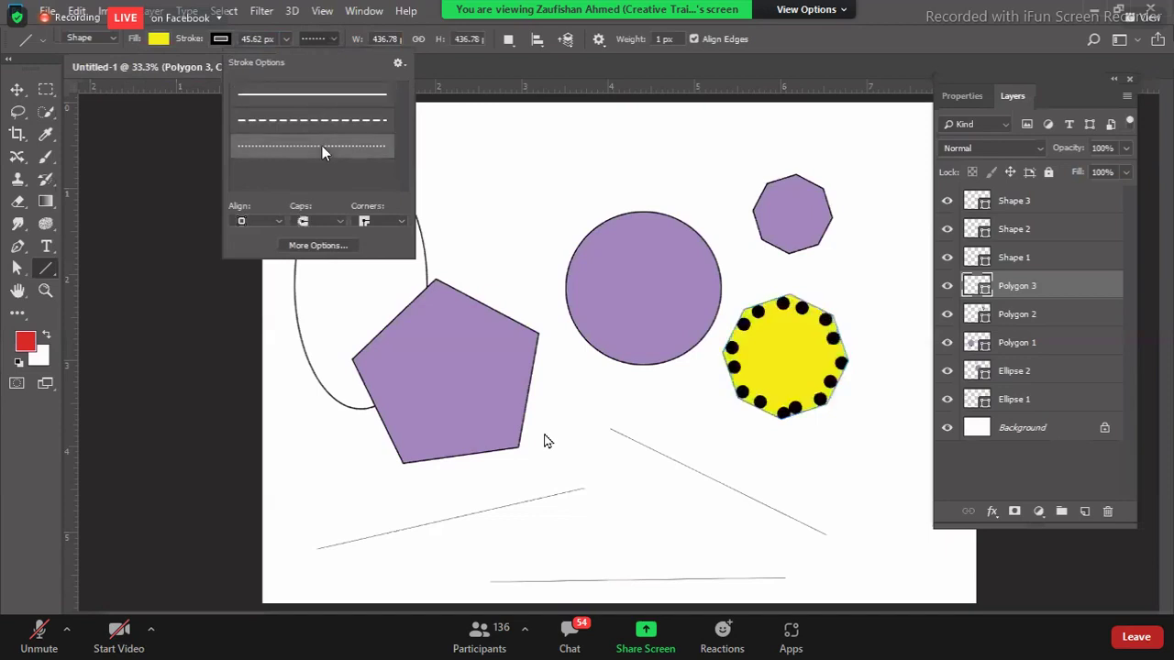
left_click(288, 41)
left_click_drag(267, 61, 269, 61)
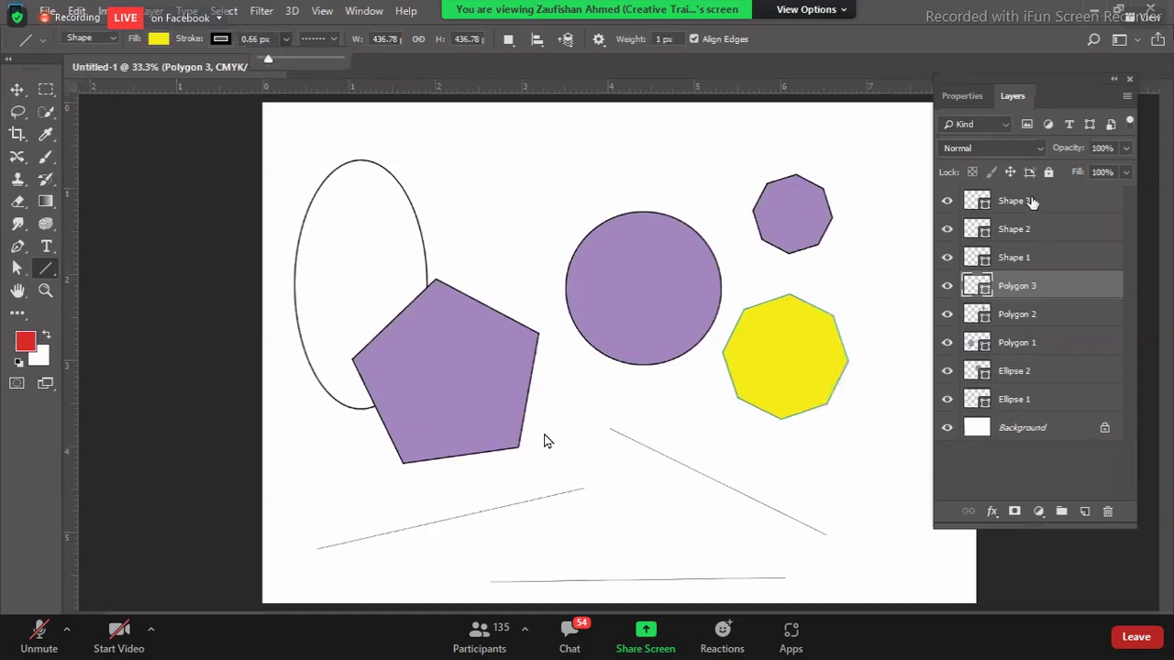
- Move the purple pentagon slightly to the right and delete it
key("v")
left_click_drag(449, 415, 486, 414)
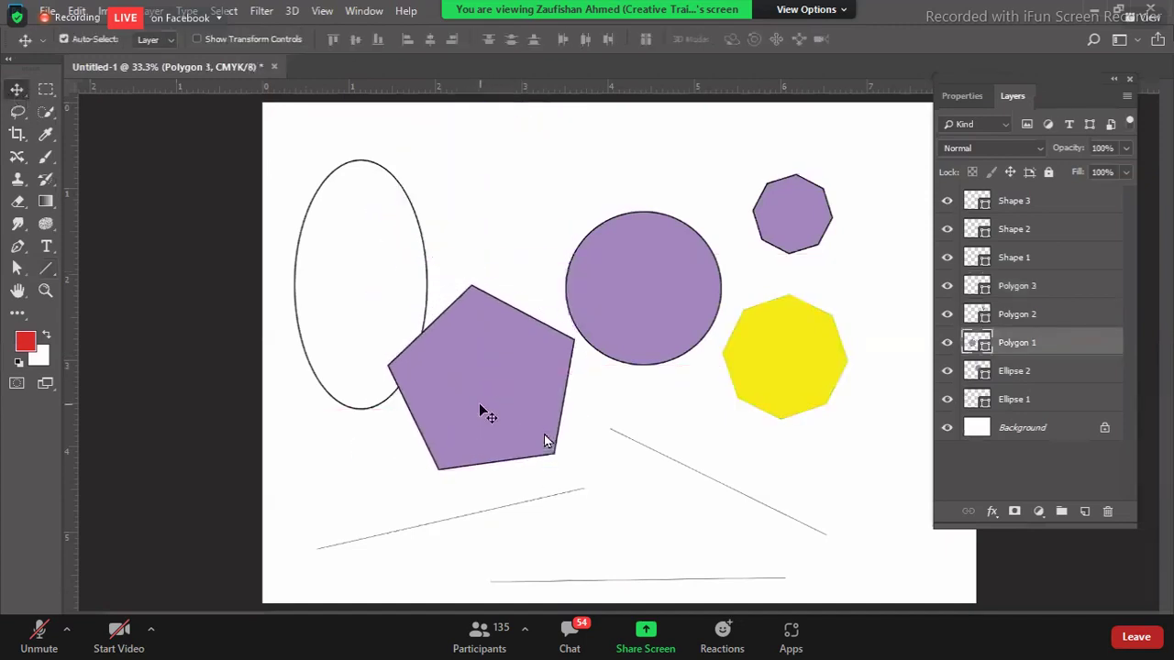
key("Delete")
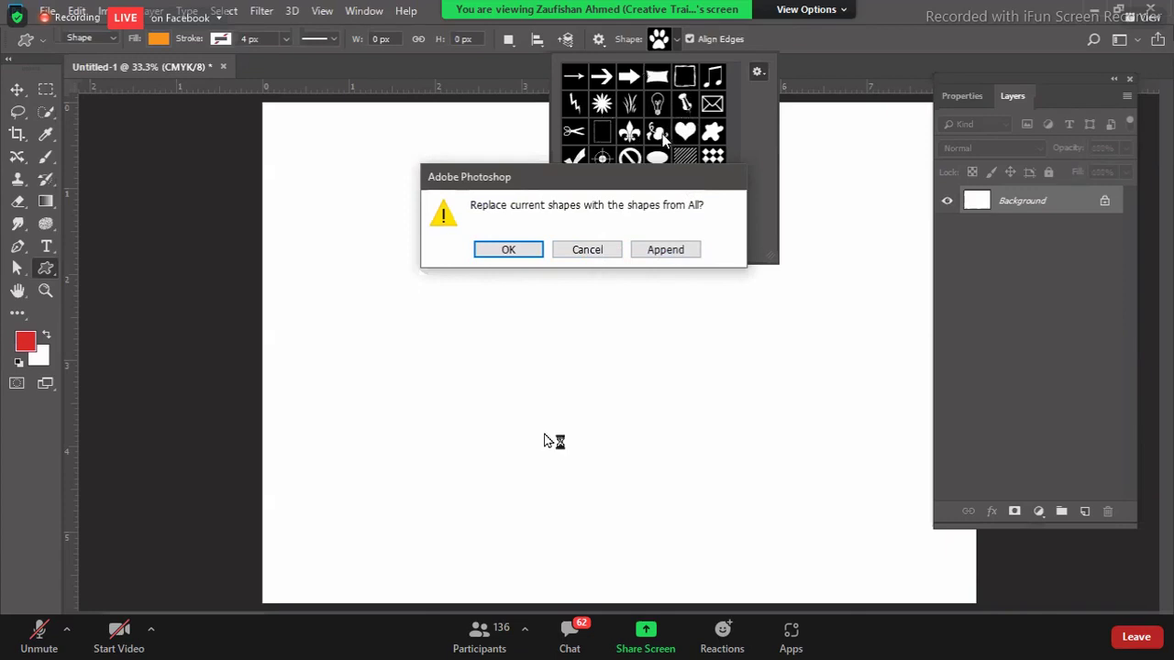
- Replace the current custom shapes with the All set and enlarge the shape picker
left_click(508, 254)
left_click_drag(772, 255, 777, 402)
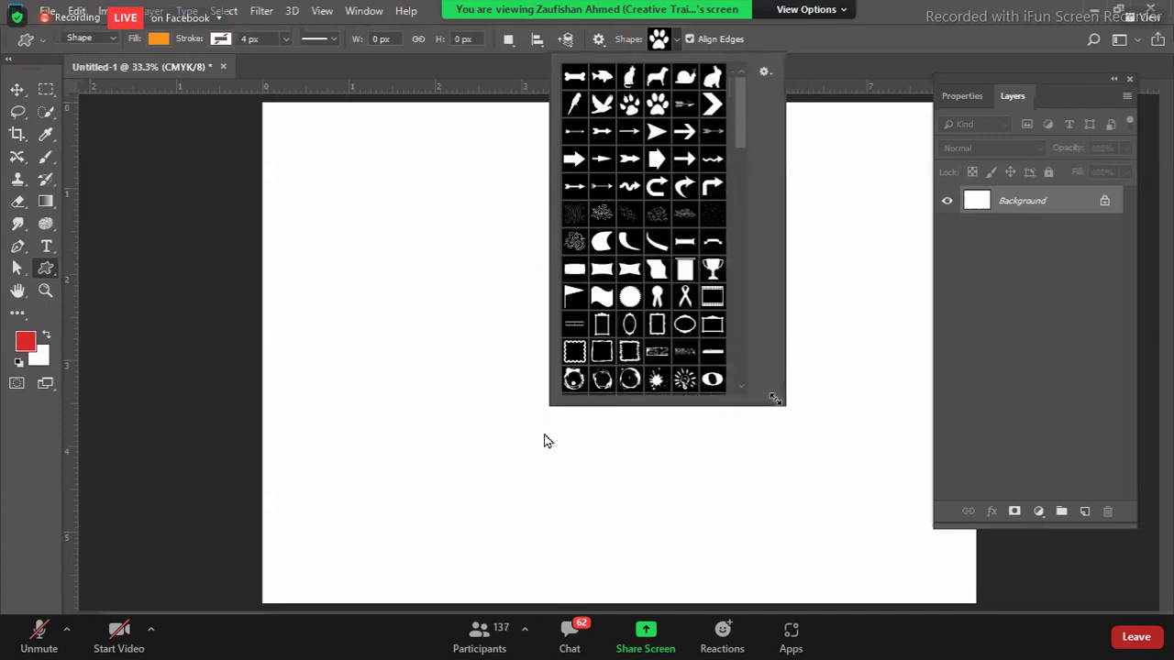
- Draw an orange light bulb custom shape about 574 by 560 px and move it up and slightly left
left_click(684, 381)
left_click(367, 317)
left_click_drag(367, 317, 533, 546)
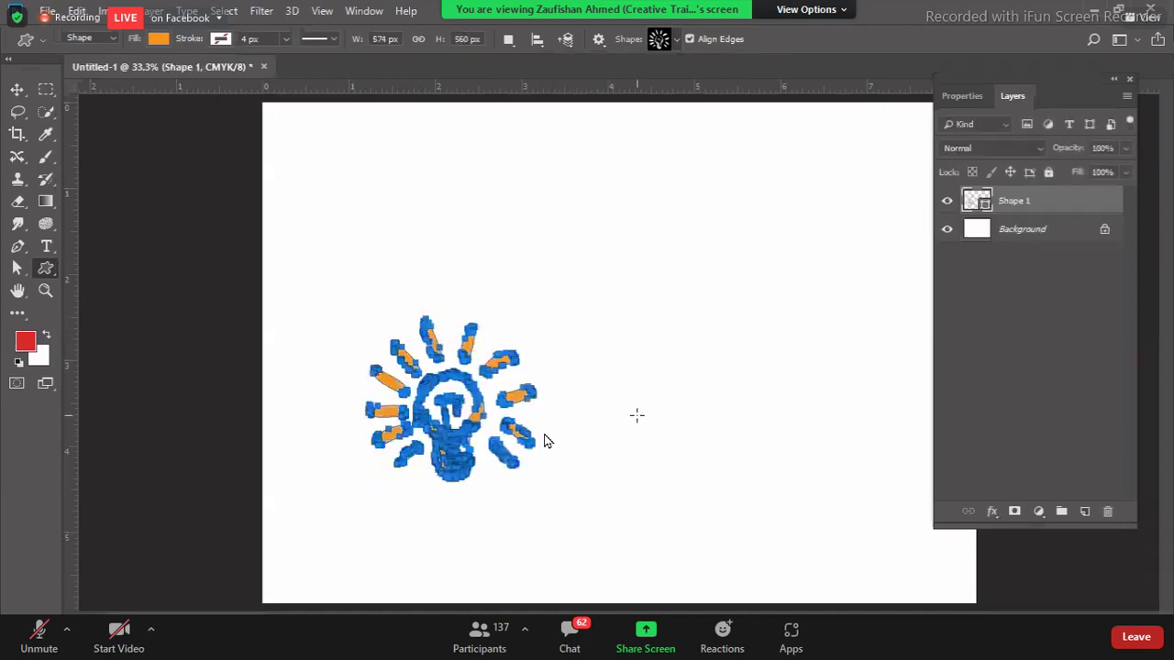
left_click(19, 91)
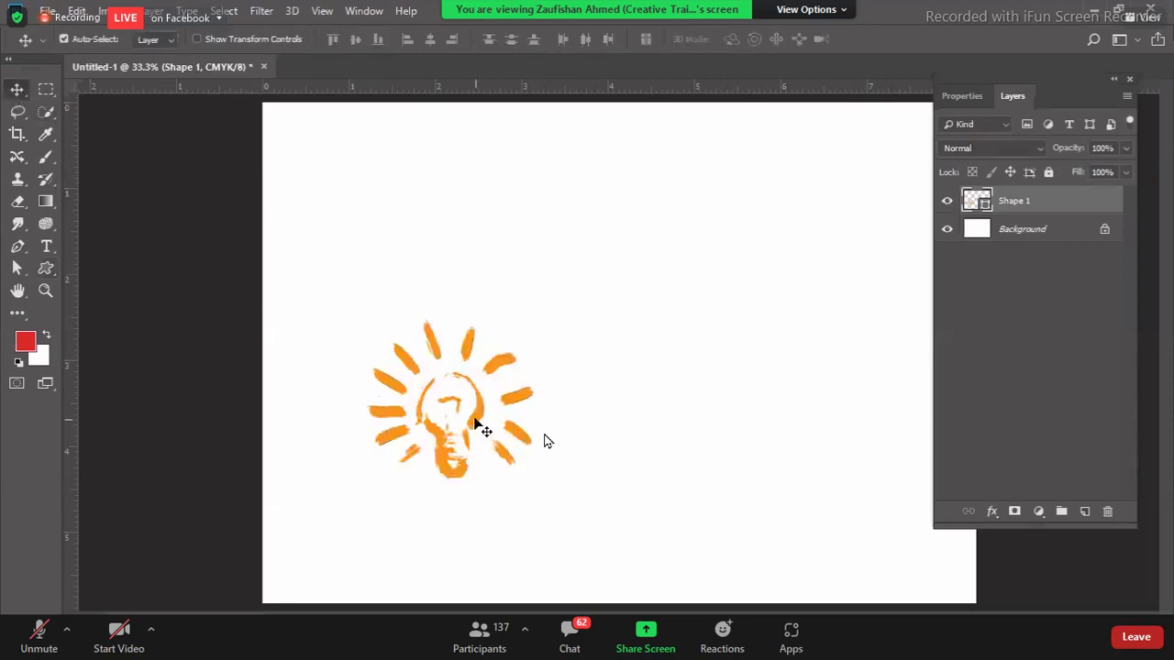
left_click_drag(453, 374, 432, 329)
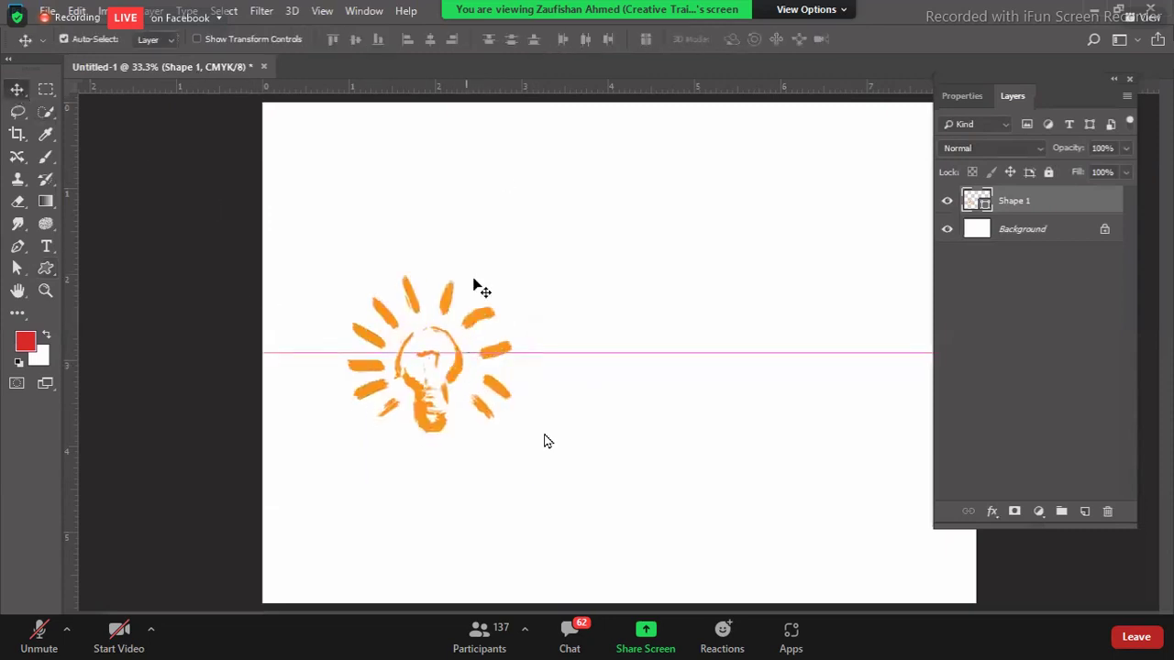
- Look through the full set of custom shapes from the first to the last row and back
left_click(46, 267)
left_click(677, 40)
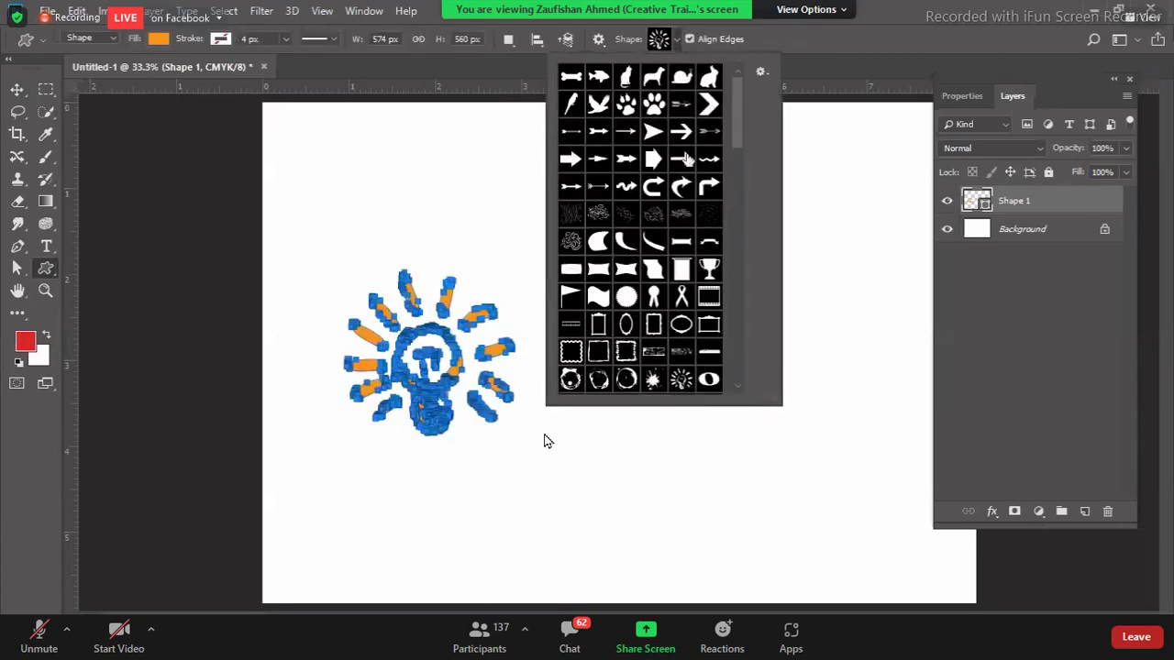
scroll(688, 327, "down", 2)
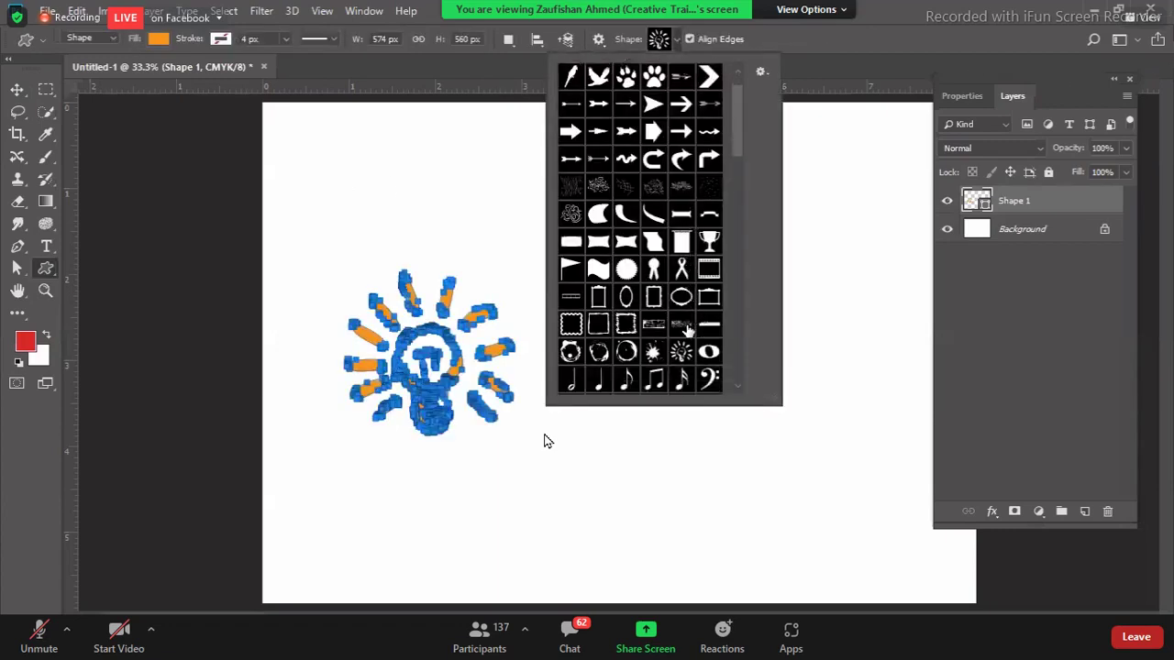
scroll(687, 332, "down", 7)
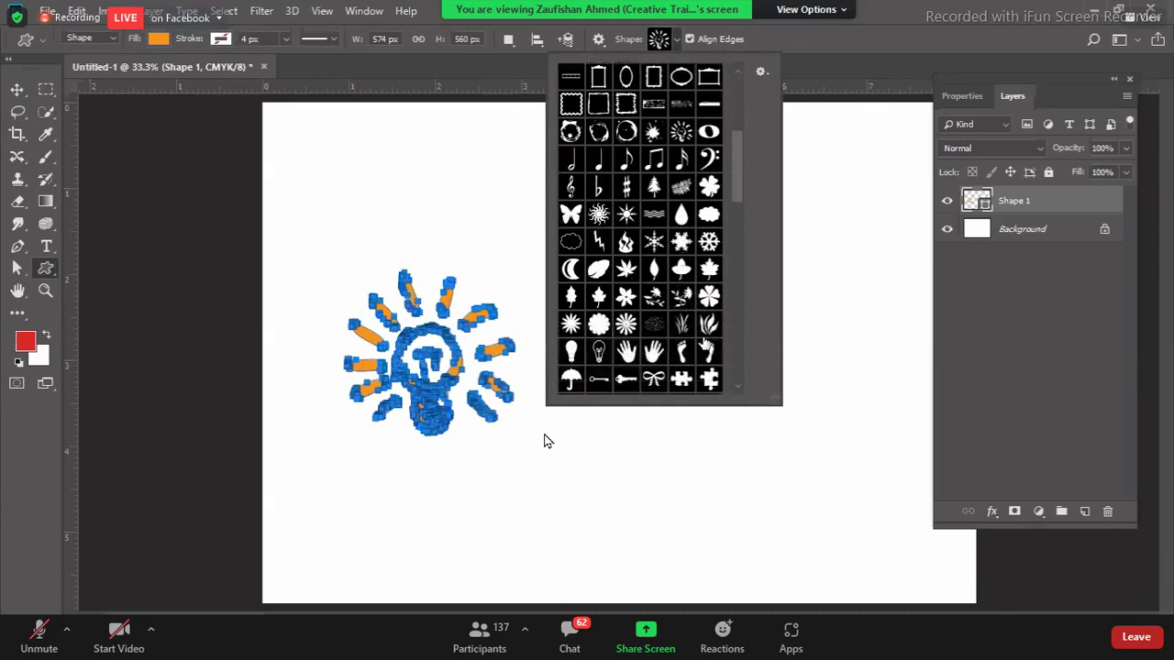
scroll(711, 259, "down", 8)
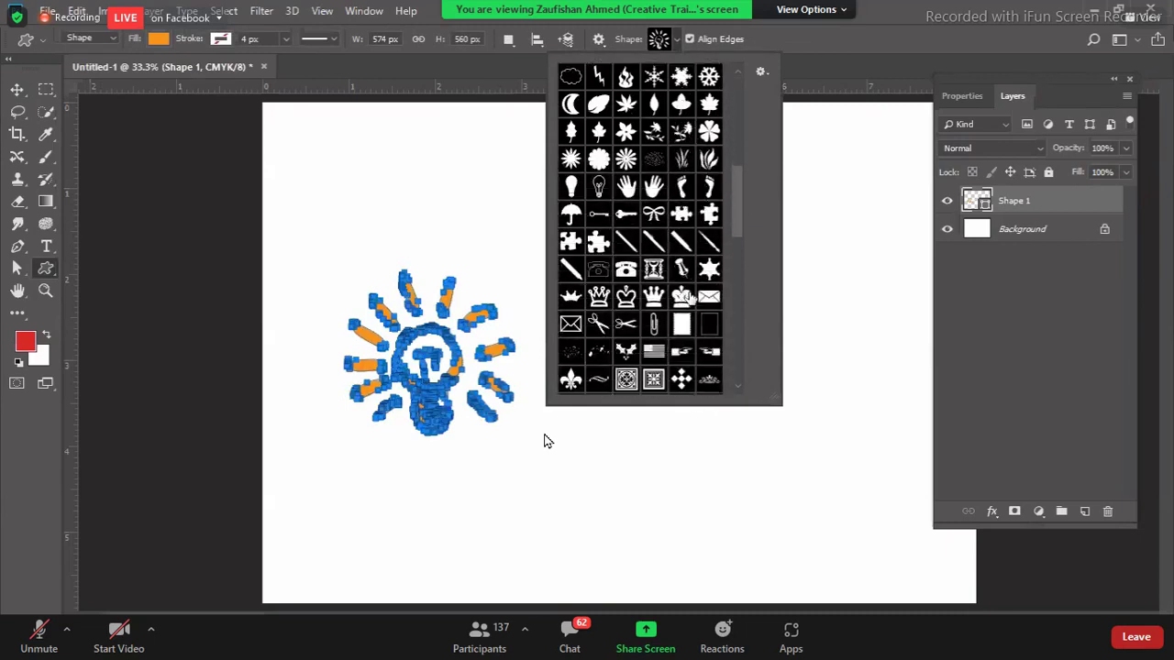
scroll(710, 259, "down", 9)
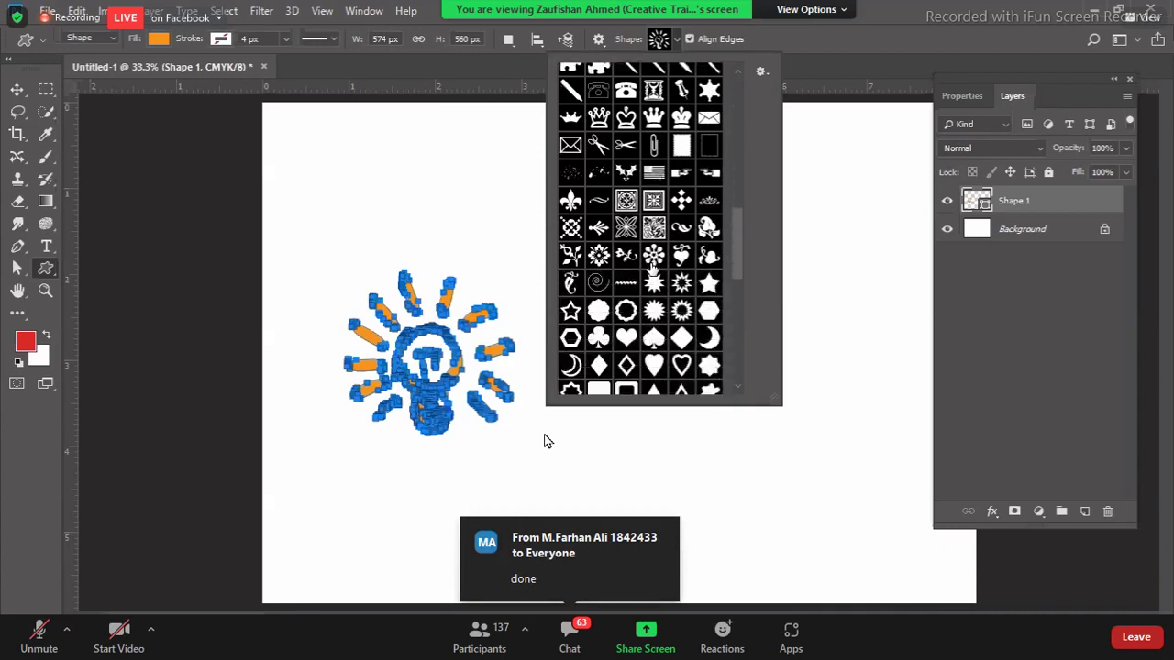
scroll(625, 269, "down", 6)
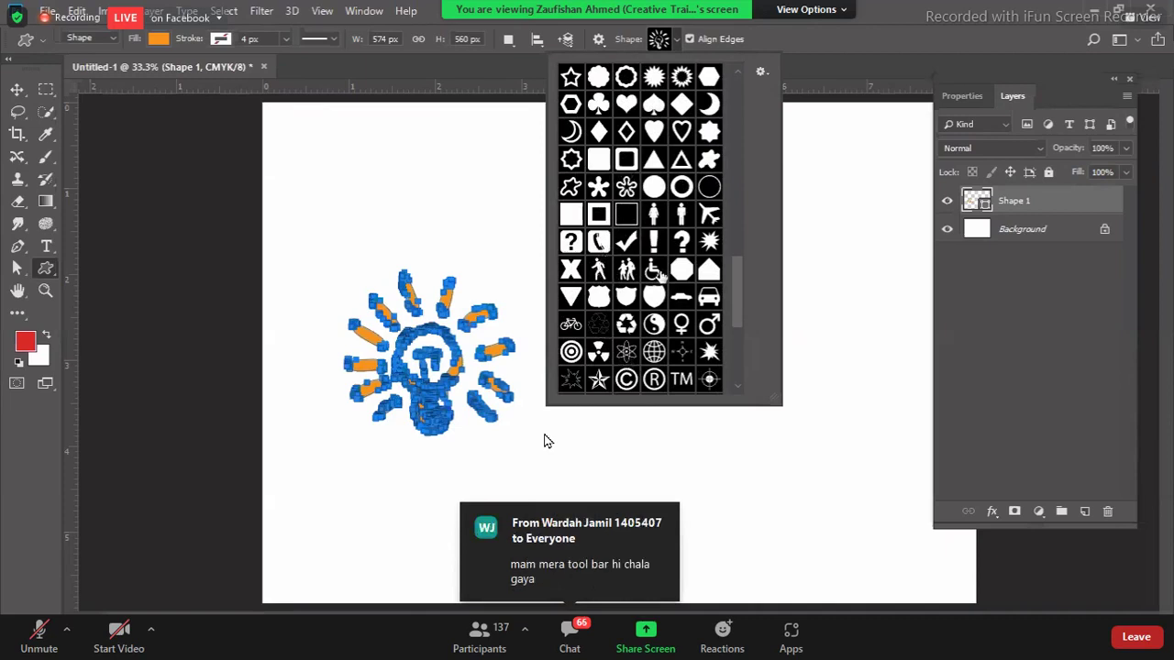
scroll(658, 275, "down", 9)
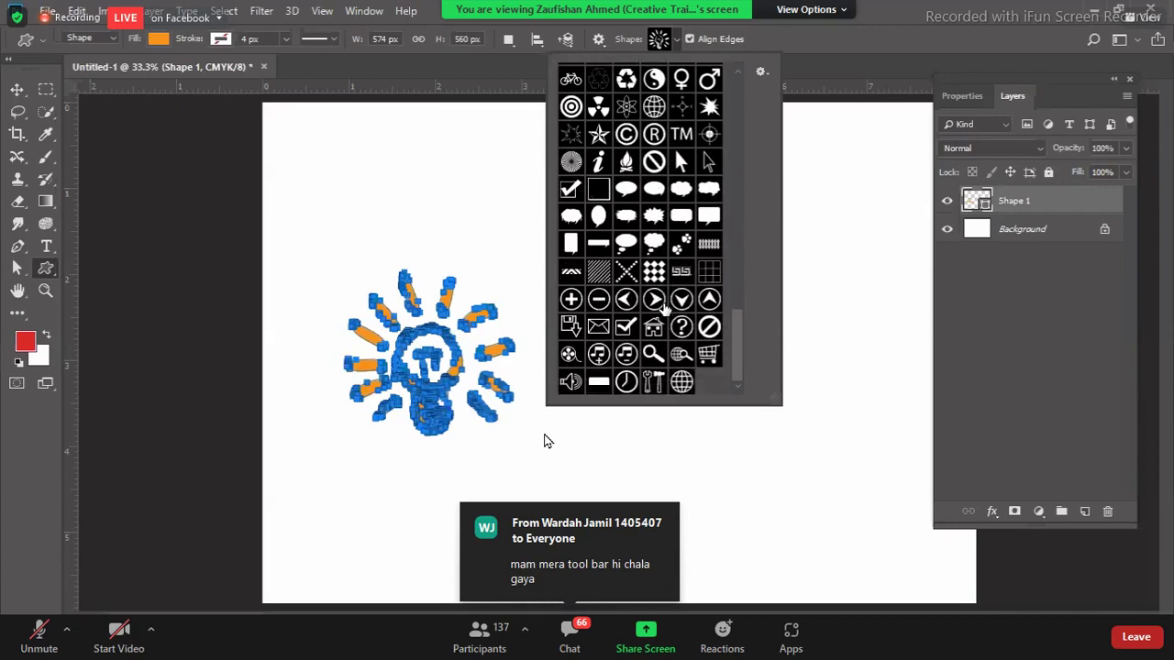
scroll(662, 310, "up", 10)
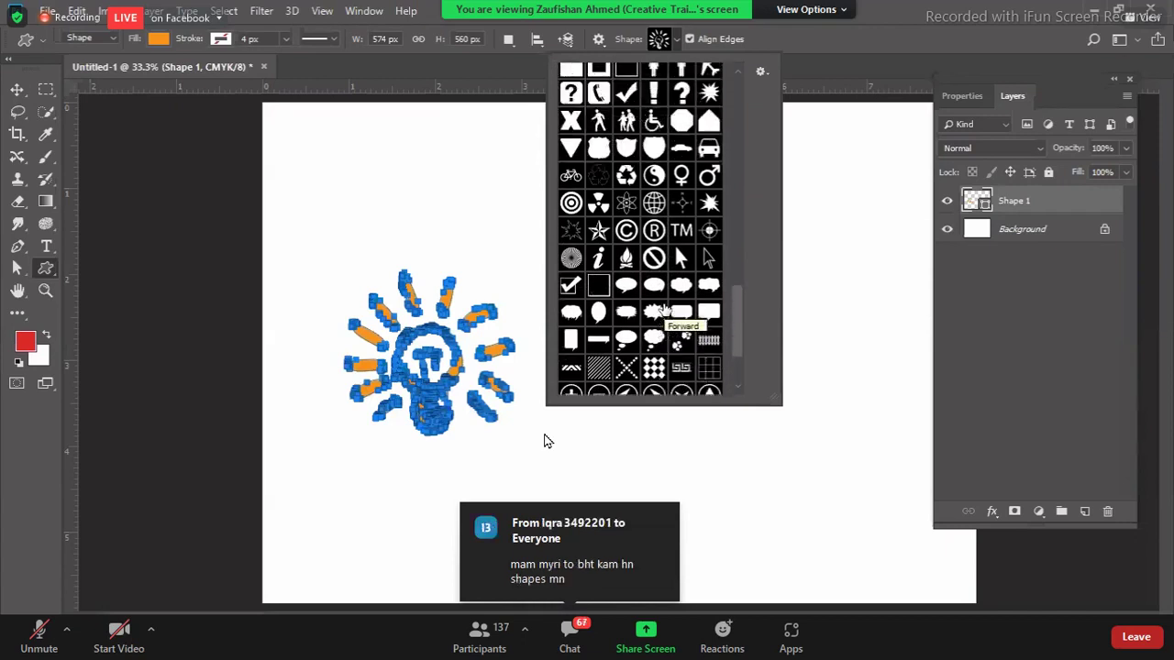
scroll(662, 312, "up", 10)
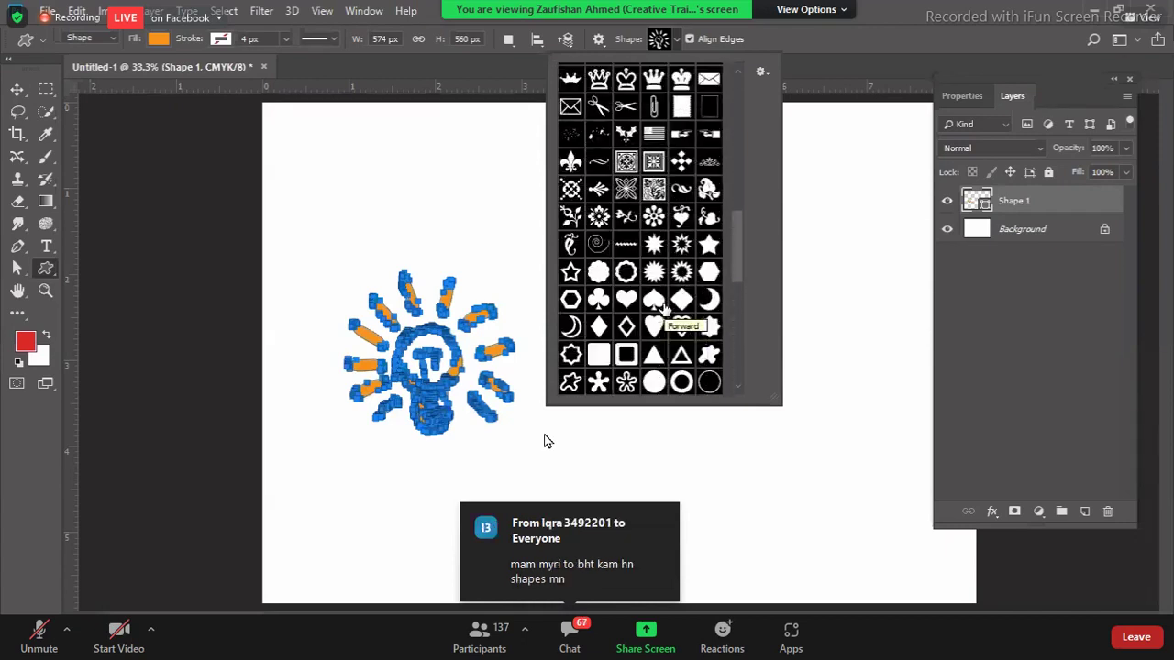
scroll(660, 317, "up", 7)
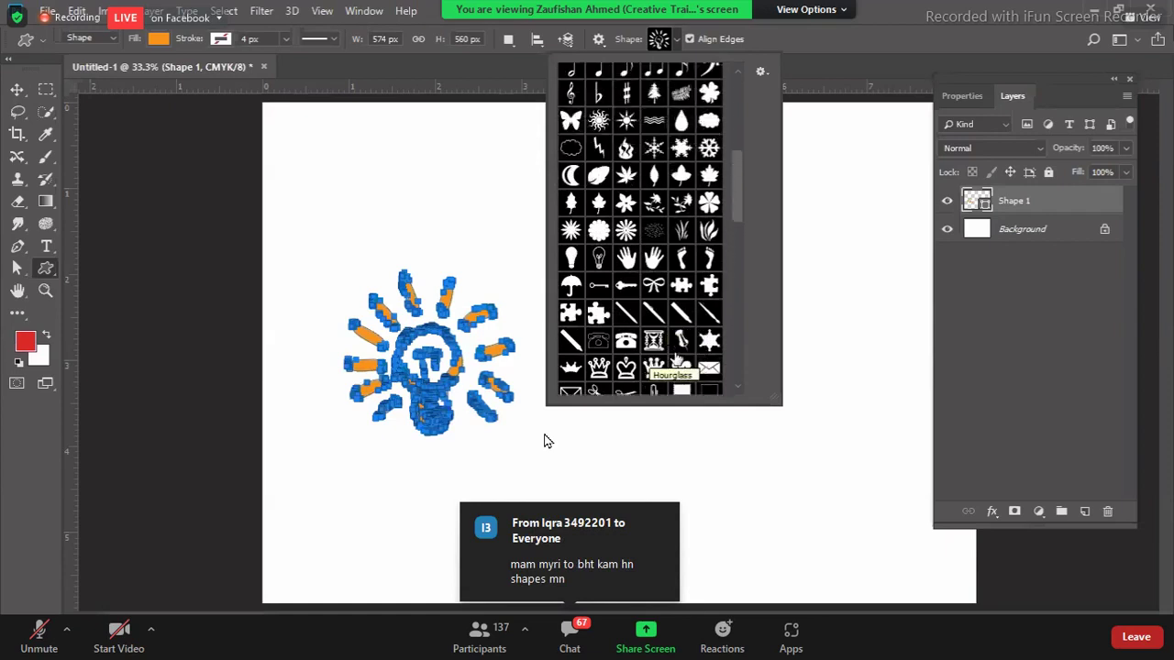
scroll(653, 323, "up", 8)
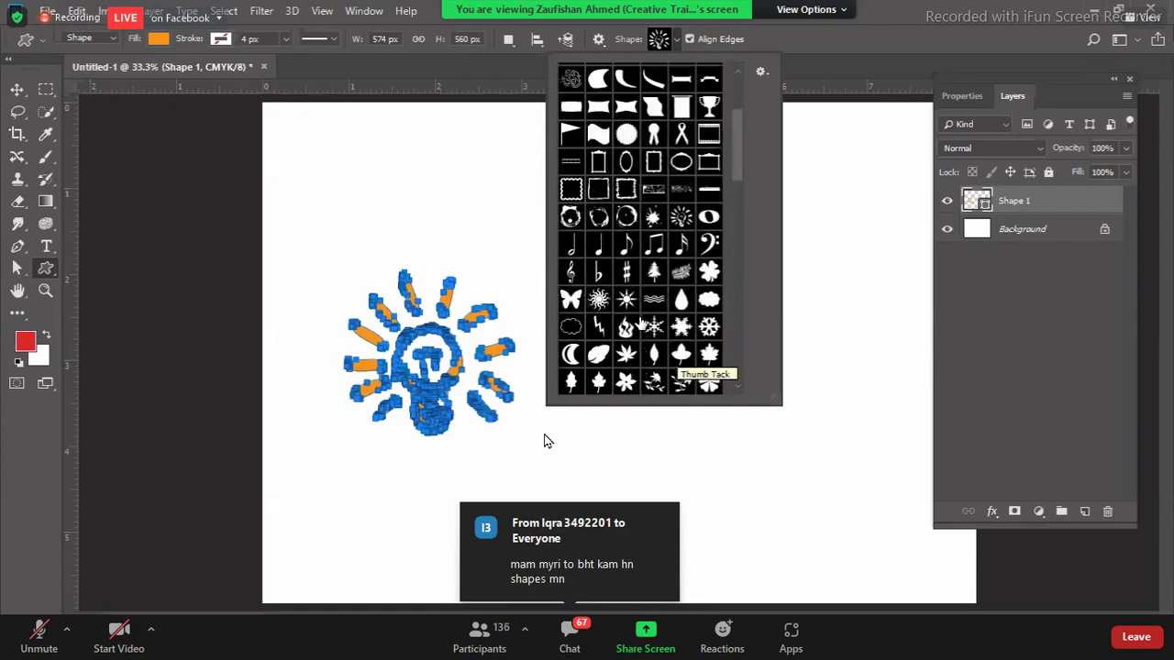
scroll(681, 359, "up", 2)
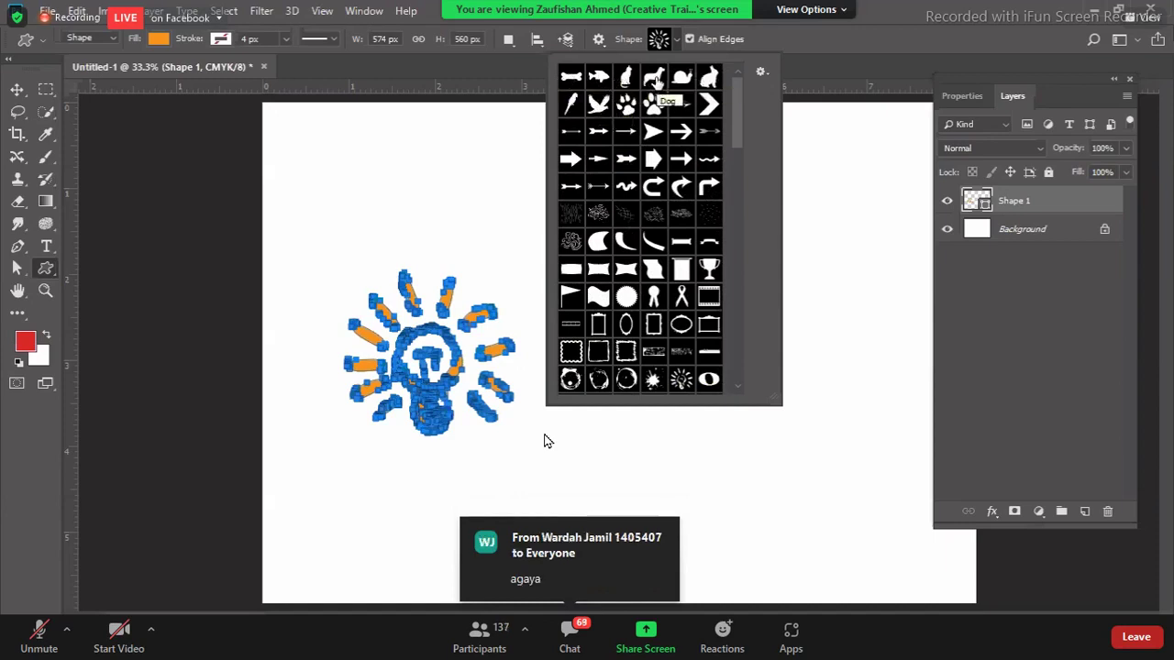
- Try to draw a large rabbit shape on the light bulb's layer and move it separately
left_click(712, 79)
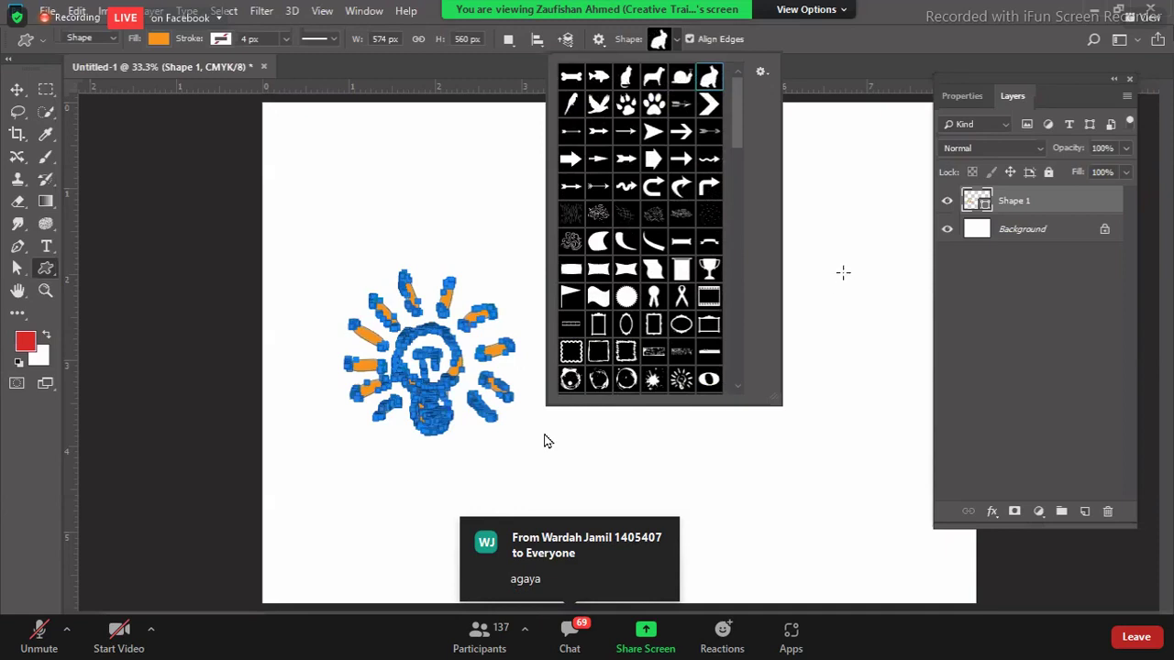
left_click_drag(824, 224, 975, 433)
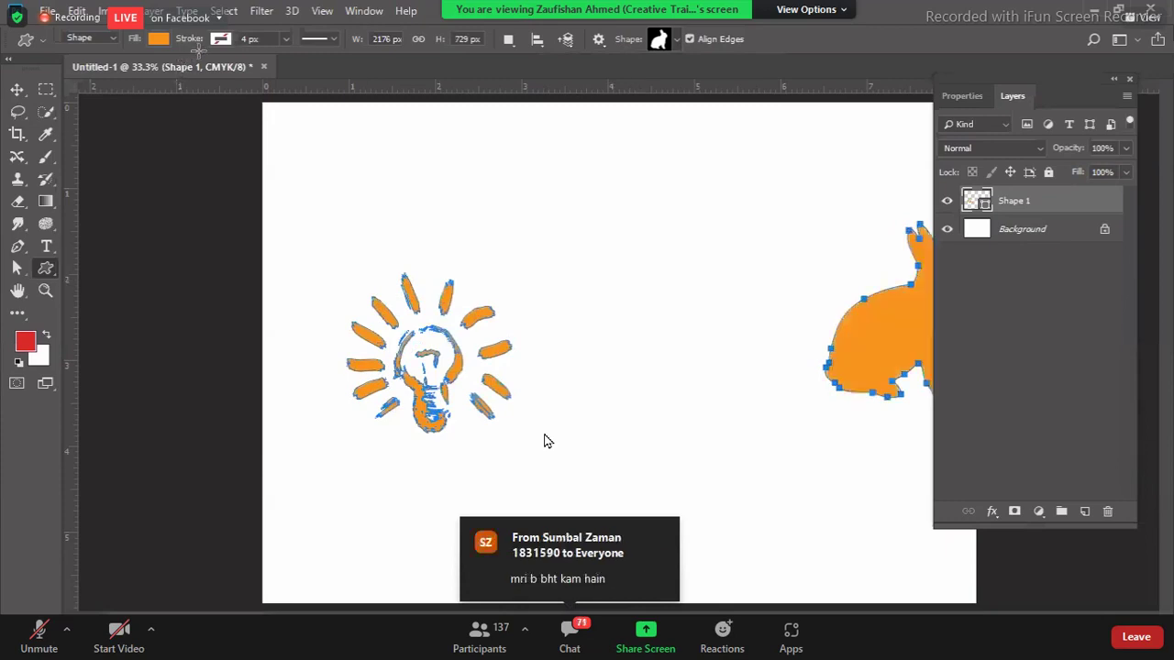
left_click(16, 89)
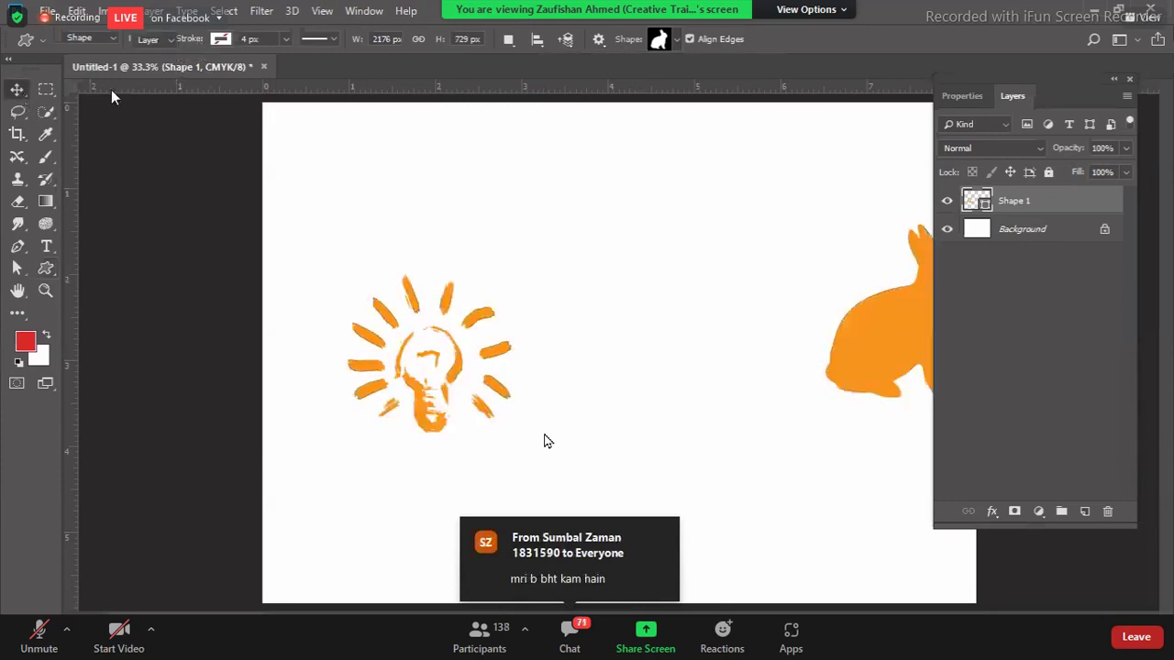
left_click_drag(844, 358, 748, 321)
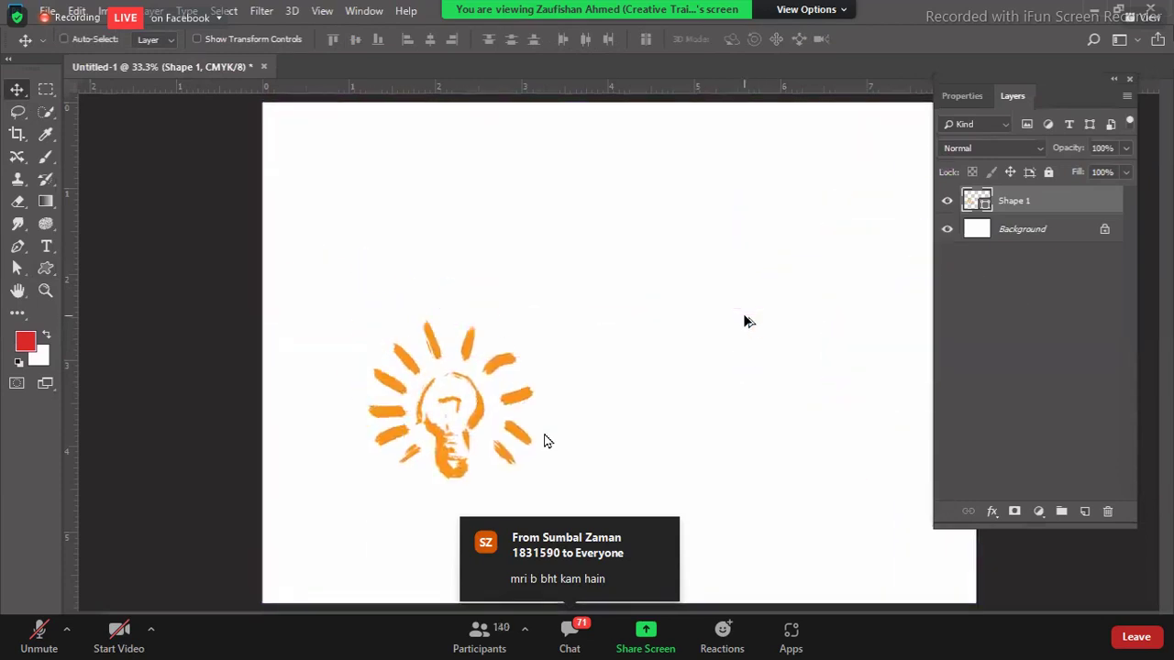
- Try a small rabbit shape on the light bulb's layer, and undo both the rabbit and the light bulb
left_click(45, 270)
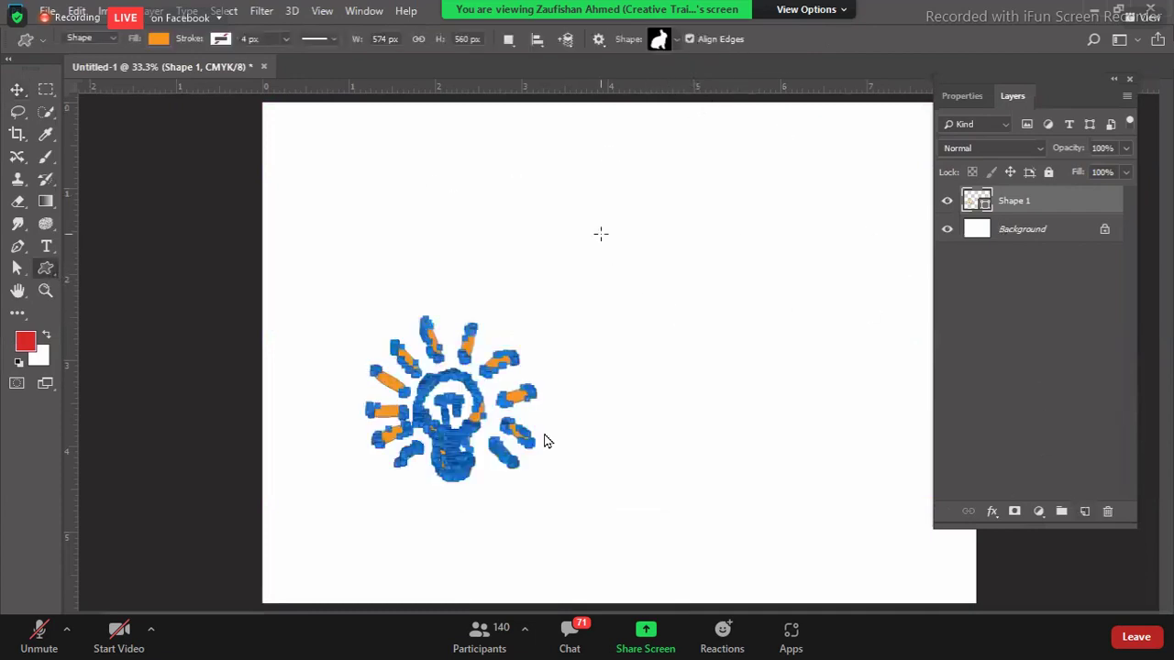
left_click_drag(602, 235, 644, 290)
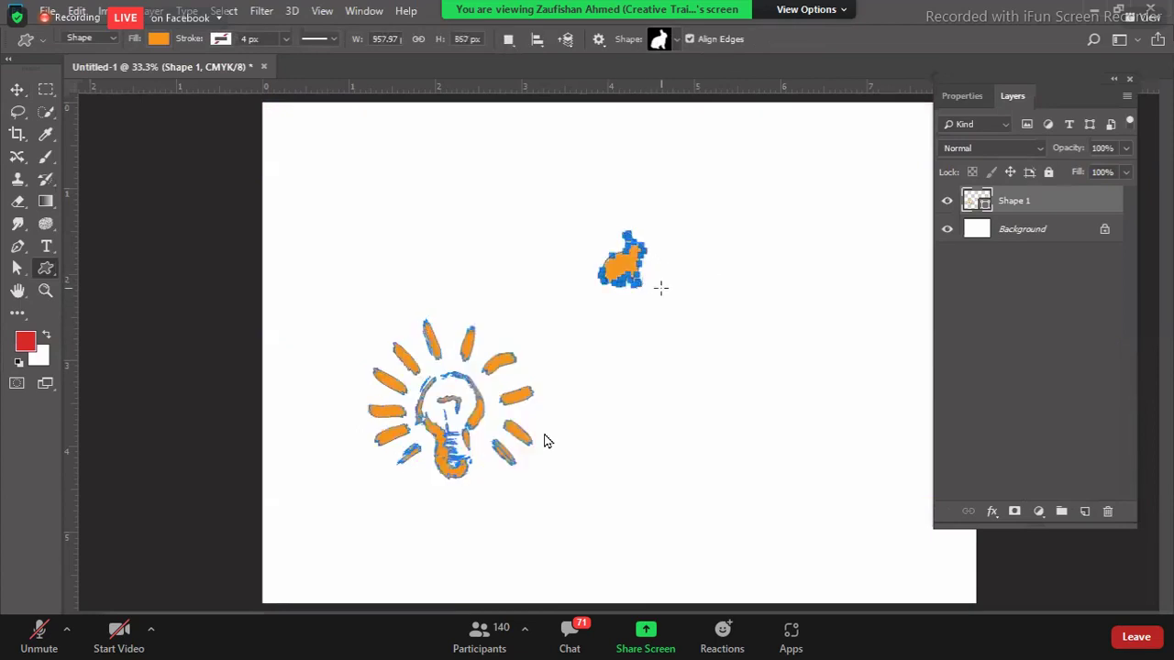
key("ctrl+z")
key("ctrl+z")
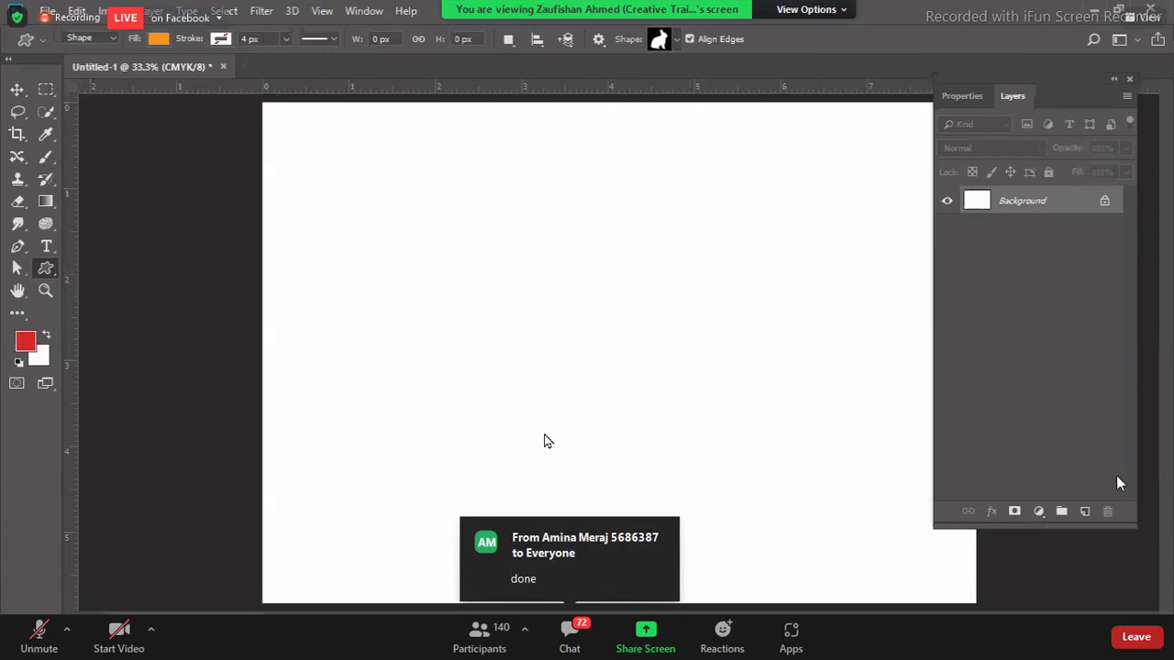
- Add a new layer and draw an orange rabbit custom shape about 648 by 772 px on it
left_click(1080, 510)
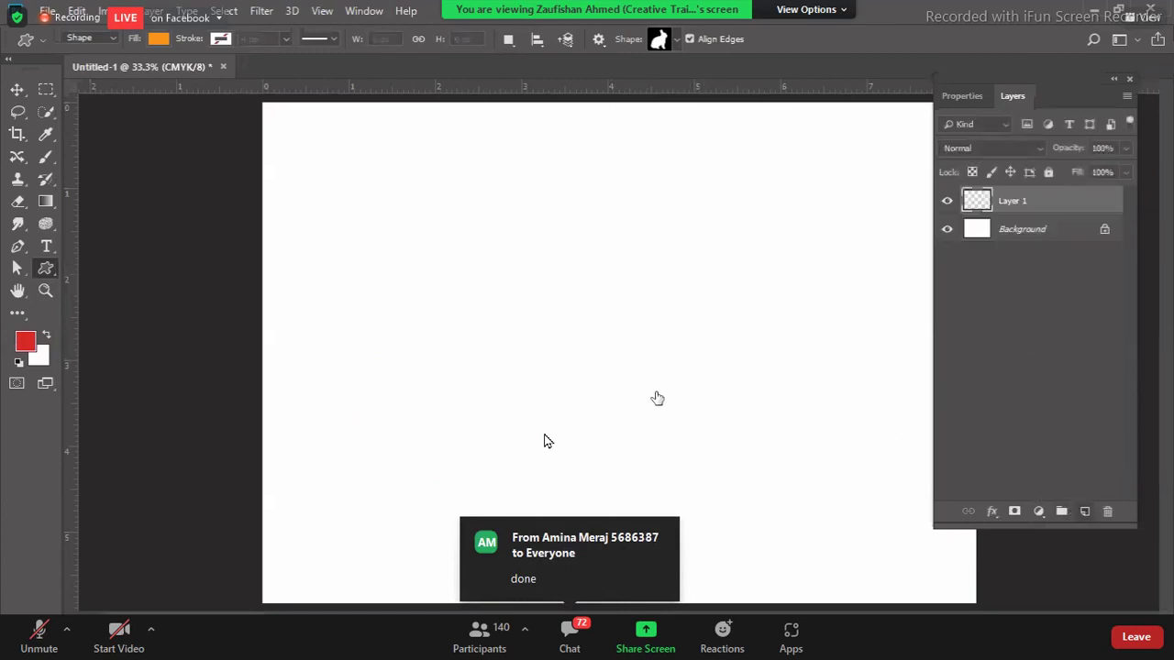
left_click_drag(394, 251, 615, 474)
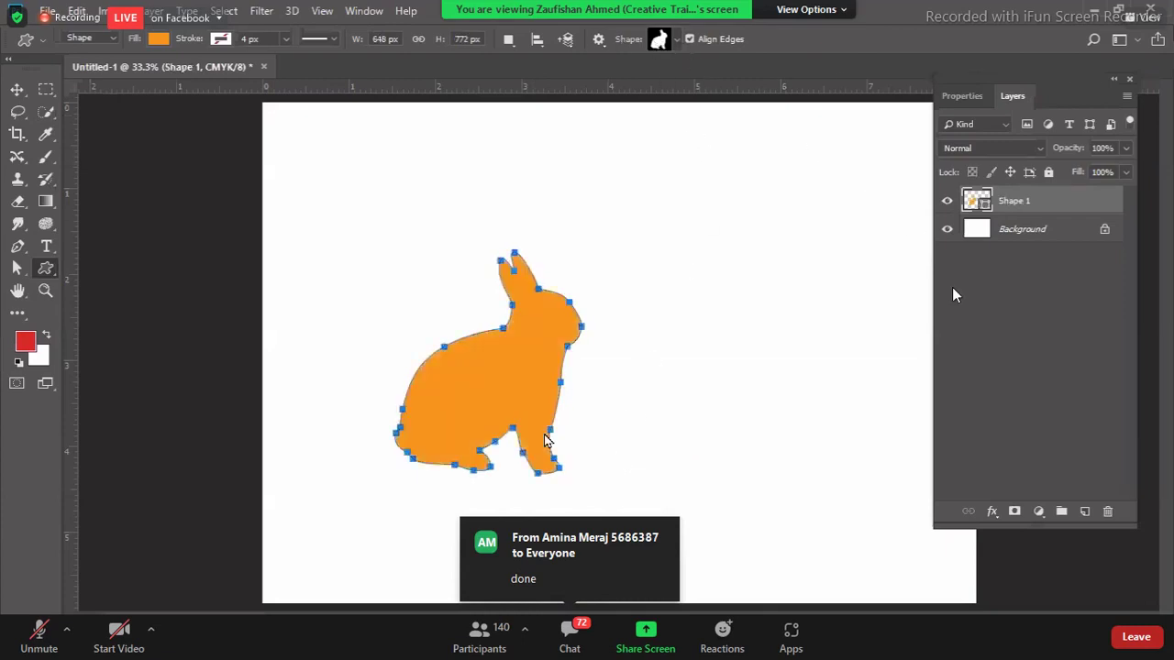
- Add another layer and draw an orange paw print shape about 627 by 629 px to the right of the rabbit
left_click(1083, 511)
left_click(677, 38)
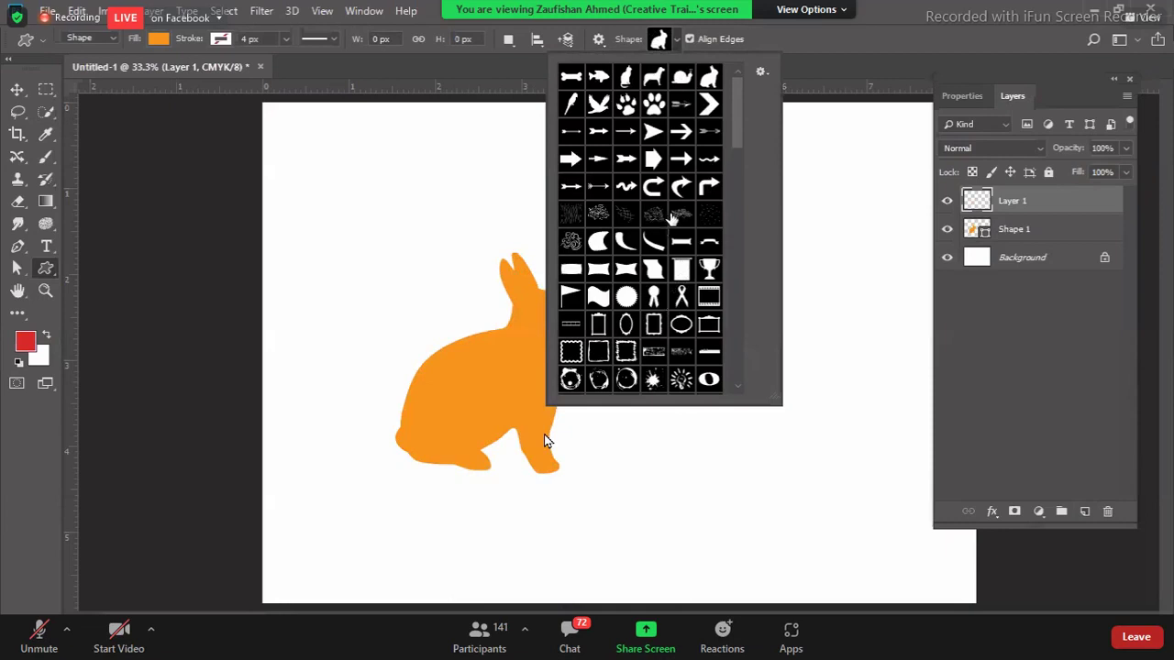
left_click(654, 108)
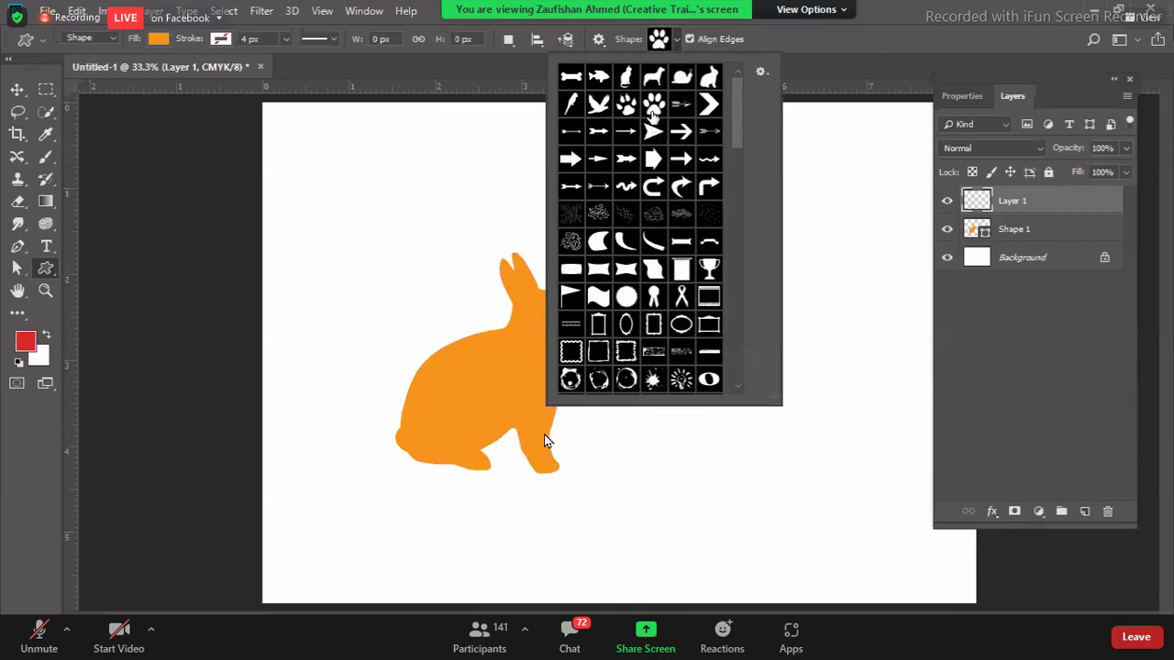
left_click(884, 20)
left_click_drag(710, 200, 886, 420)
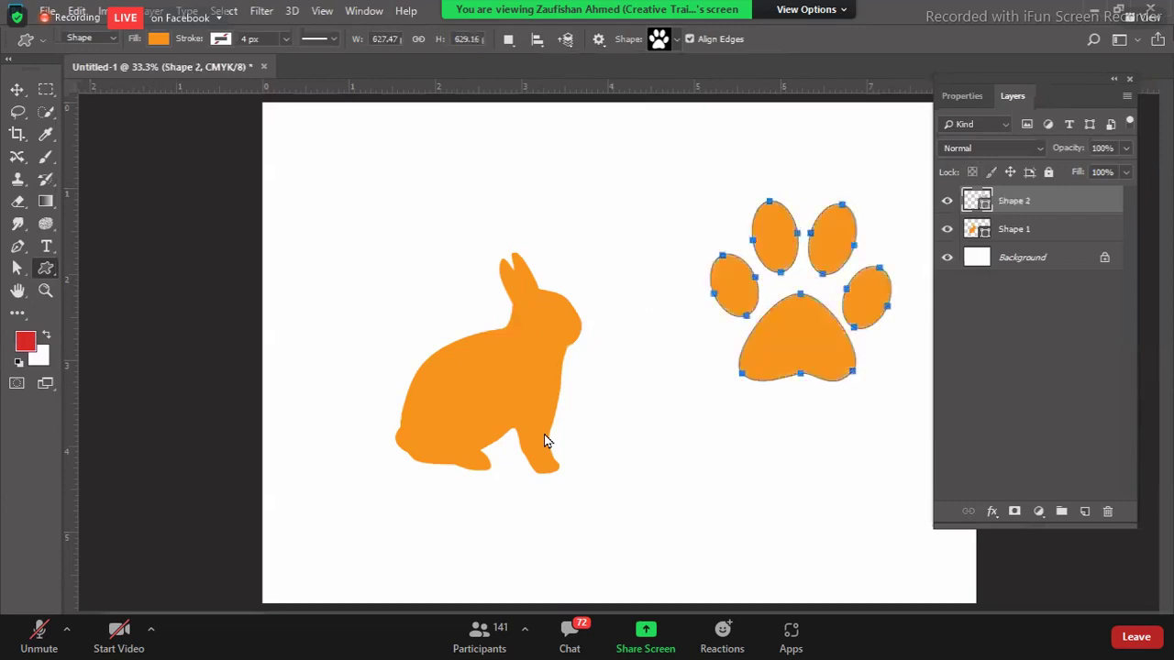
- Move the rabbit down and left, and shift the paw print left on its own layer
left_click(17, 89)
left_click_drag(542, 364, 488, 450)
left_click_drag(813, 354, 757, 354)
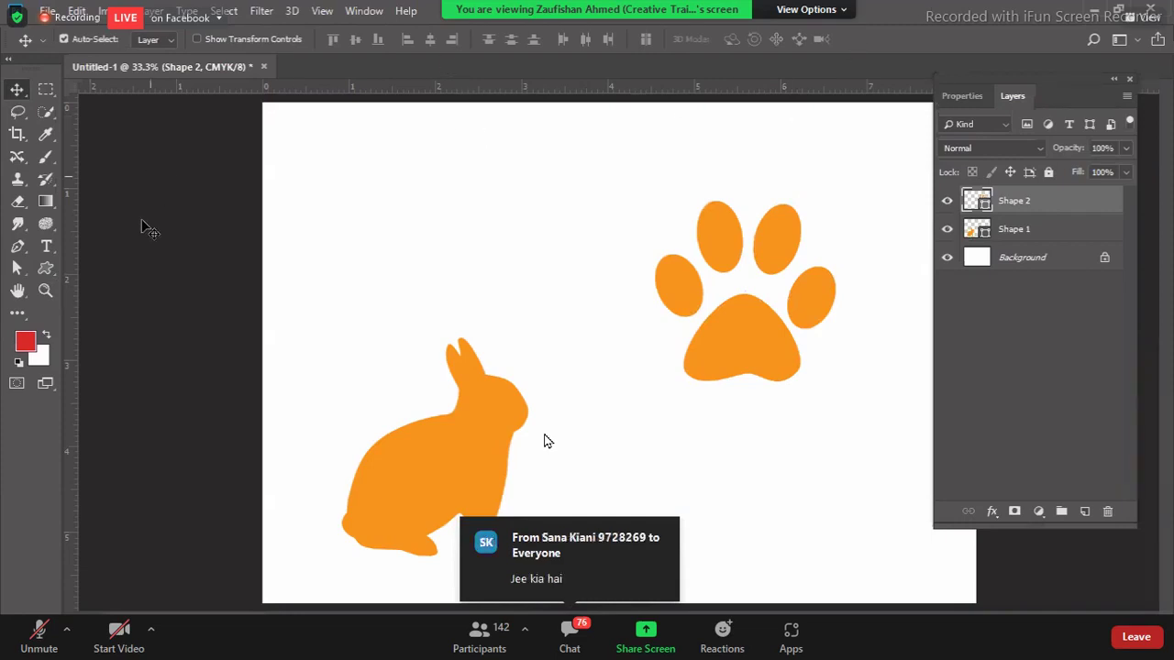
- Review the custom shape presets and the shape sets that can be loaded
left_click(45, 269)
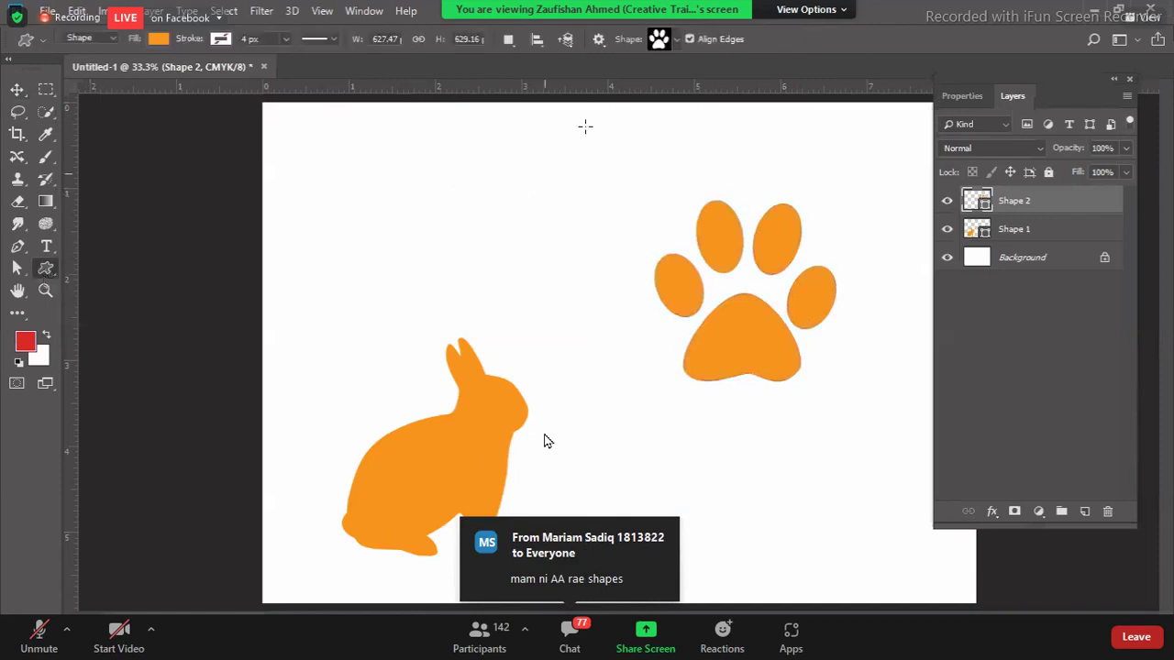
left_click(678, 38)
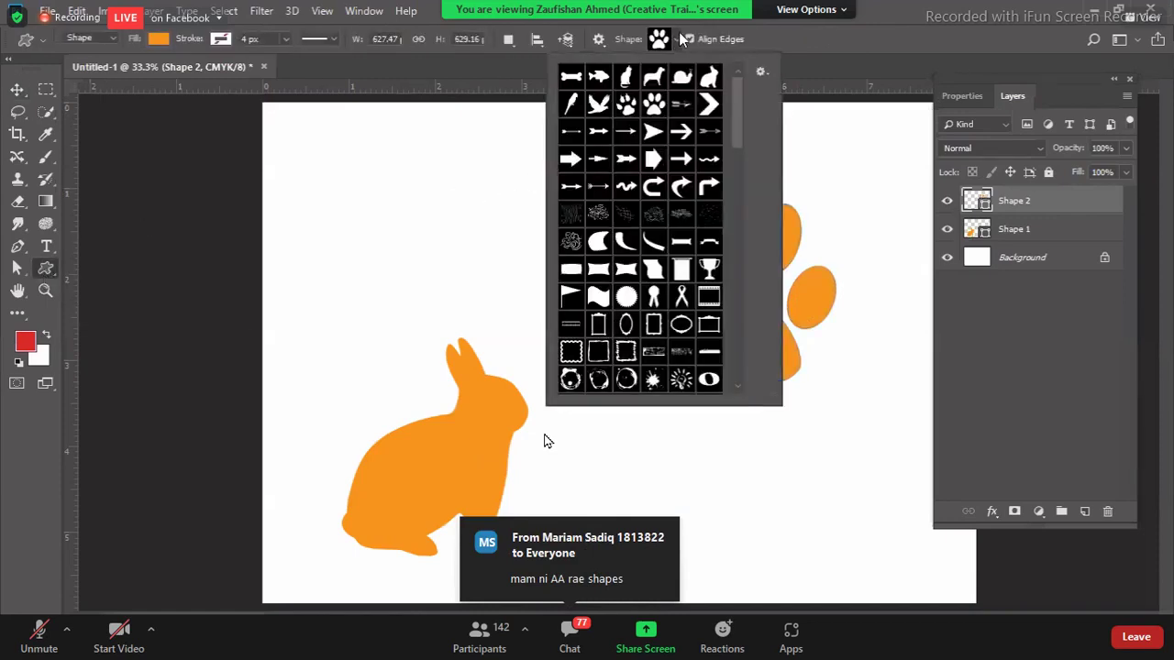
left_click(760, 72)
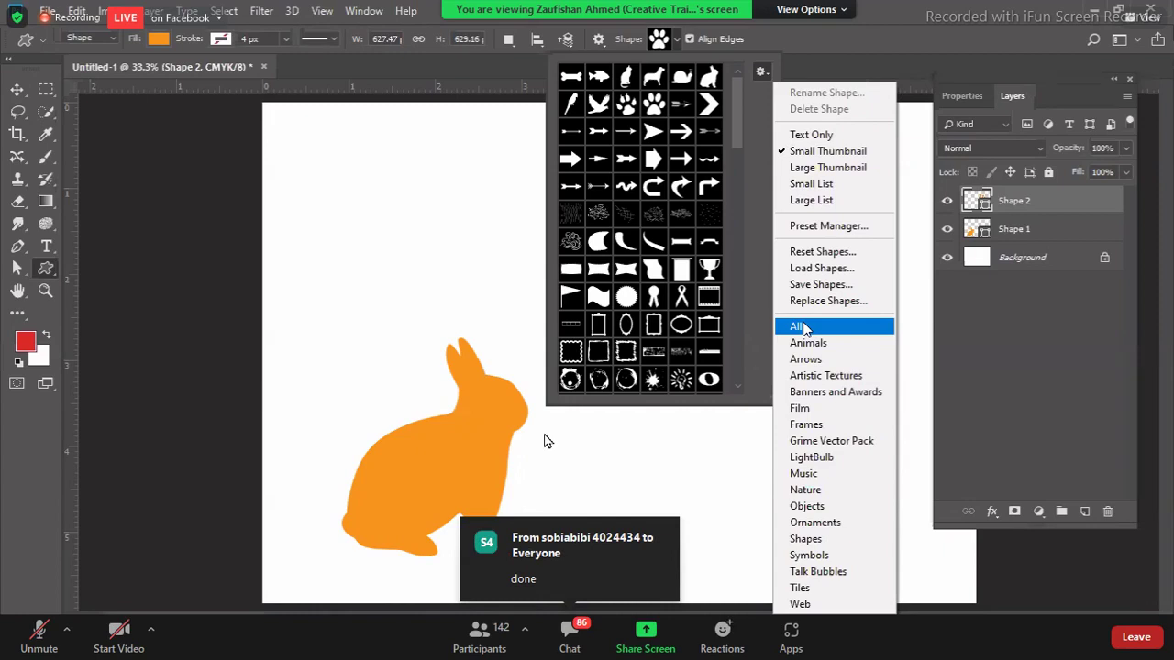
left_click(931, 17)
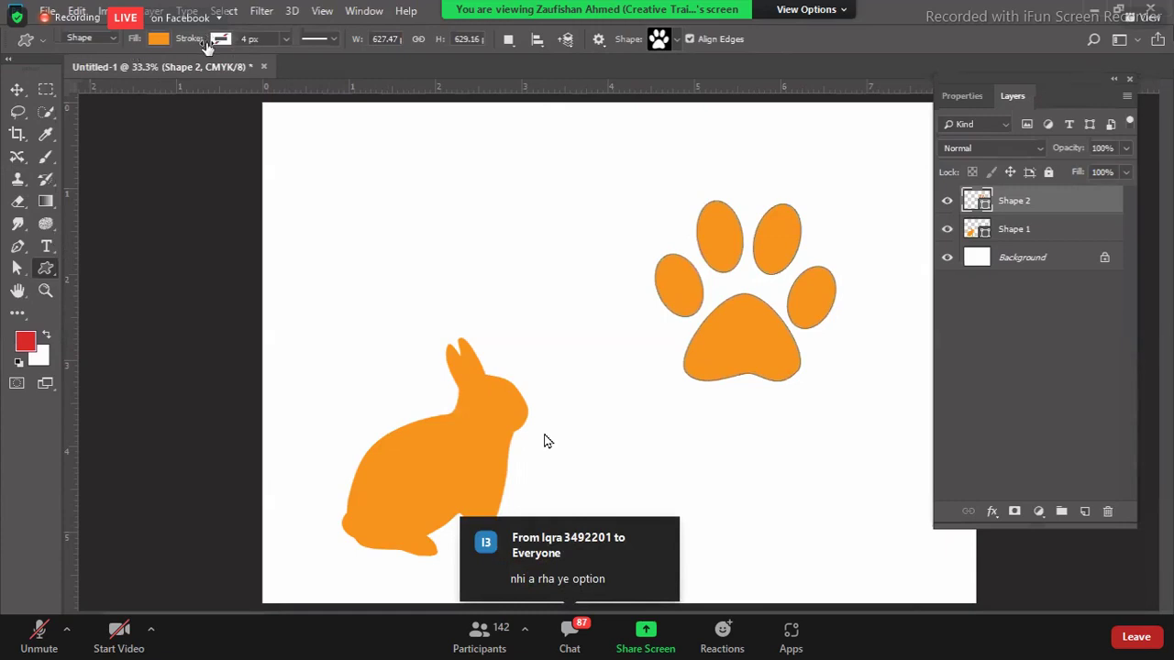
- Select the paw print's path with the Direct Selection tool and inspect anchor points and a direction handle on its main pad
left_click(16, 270)
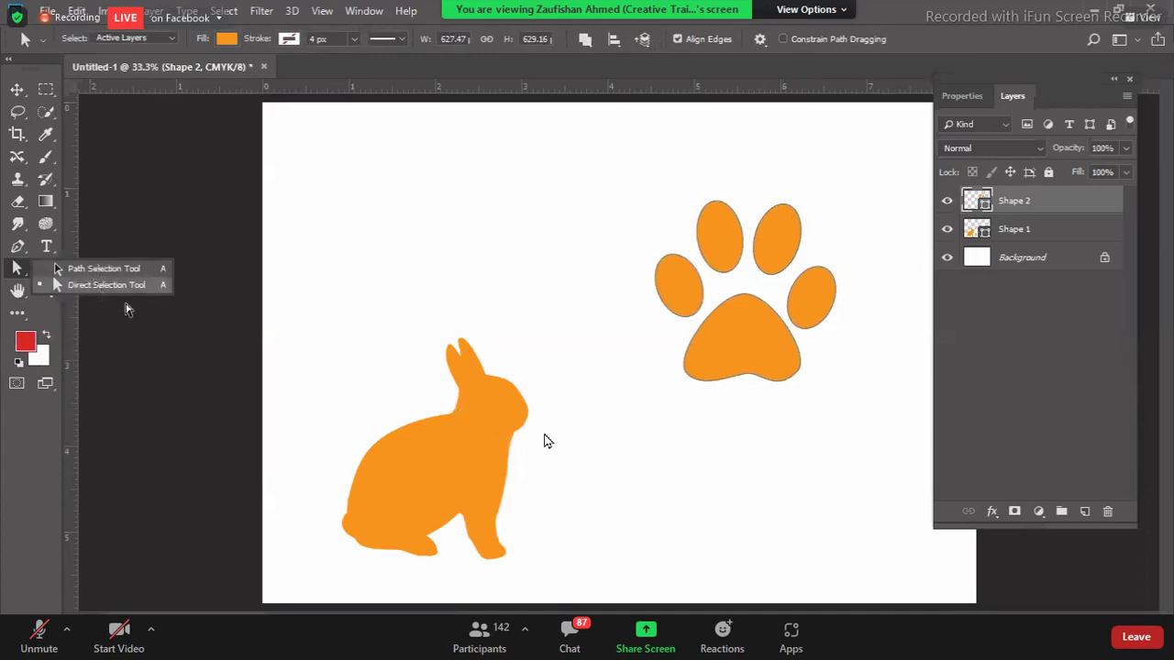
left_click(96, 284)
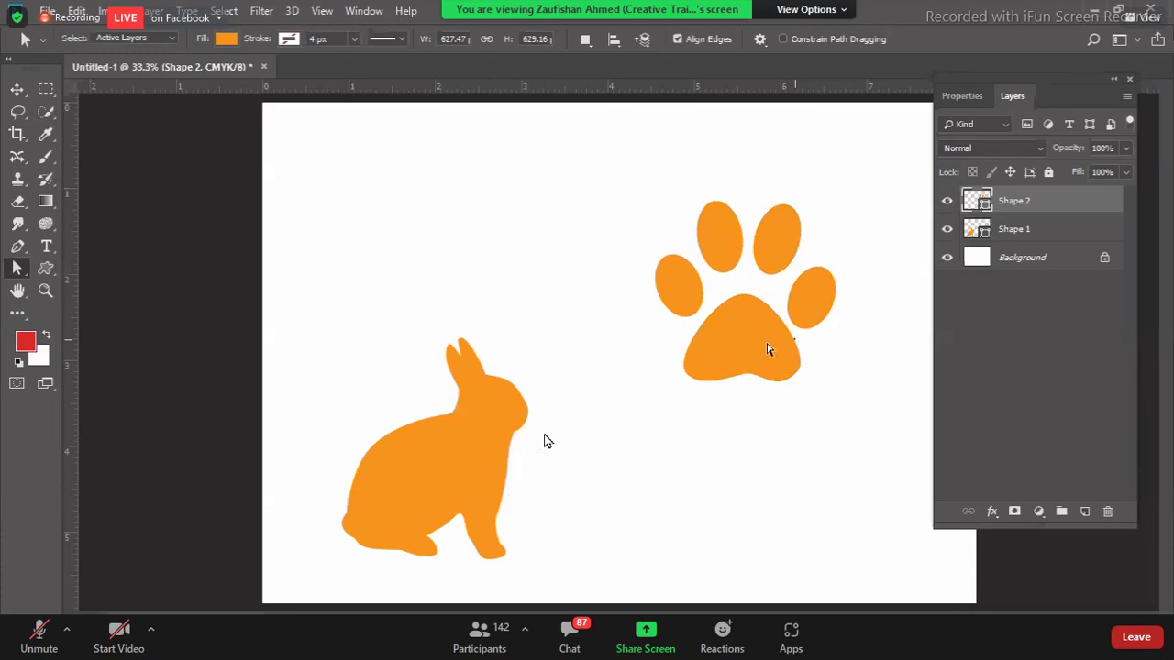
left_click(760, 372)
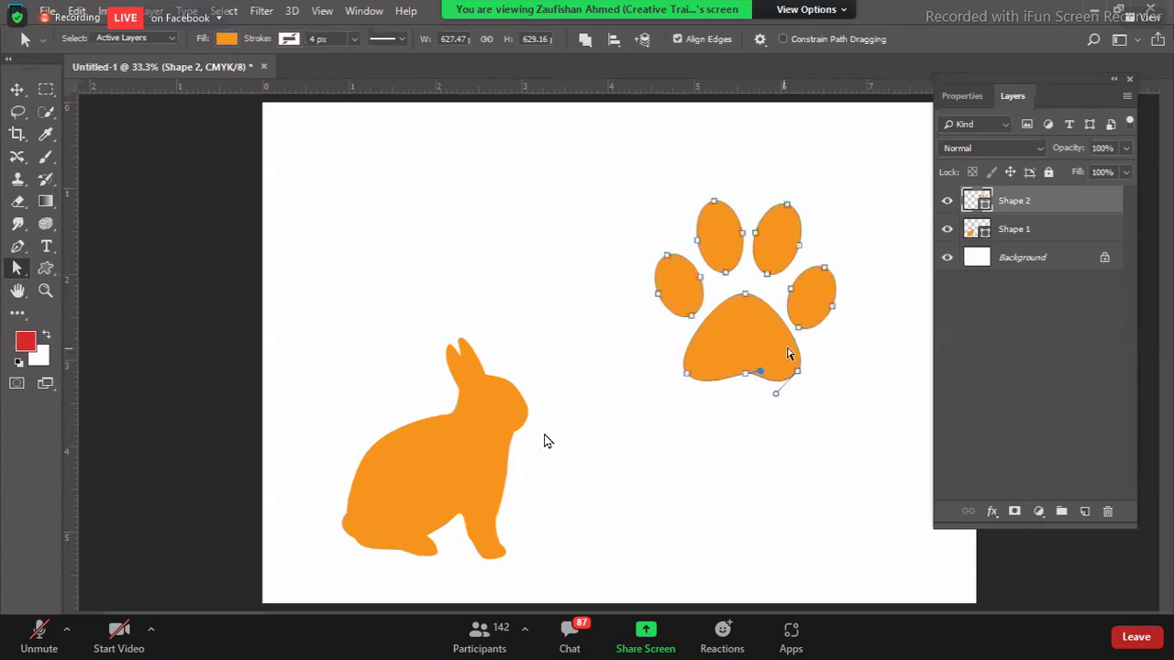
key("ctrl+plus")
key("ctrl+plus")
left_click_drag(761, 328, 380, 451)
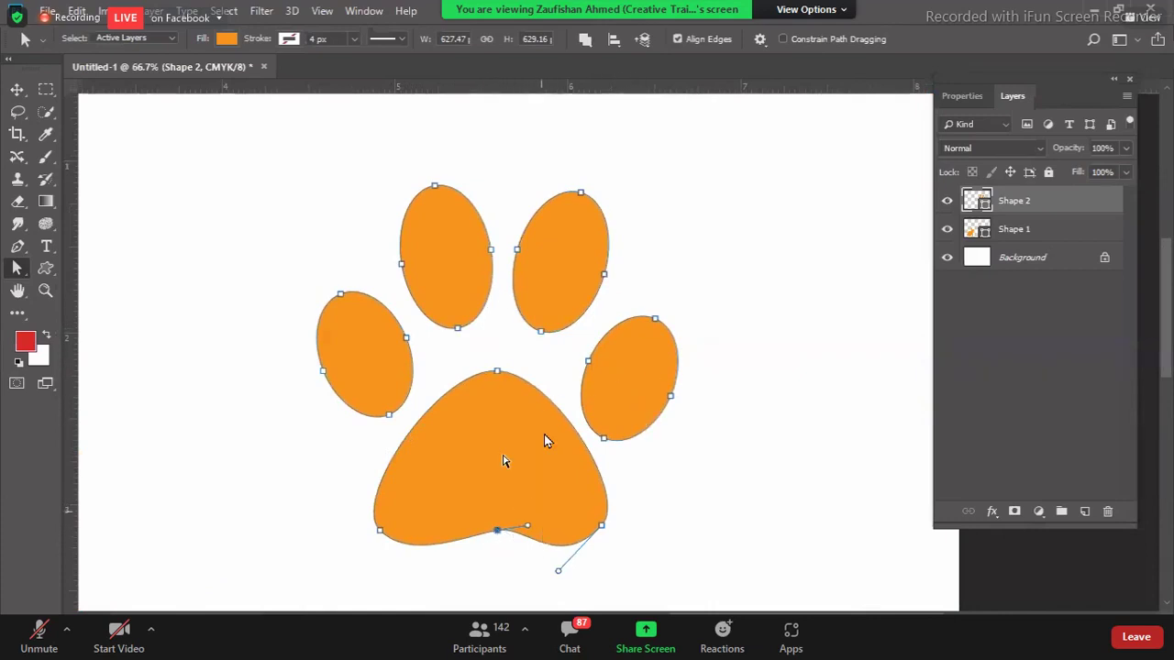
left_click(494, 371)
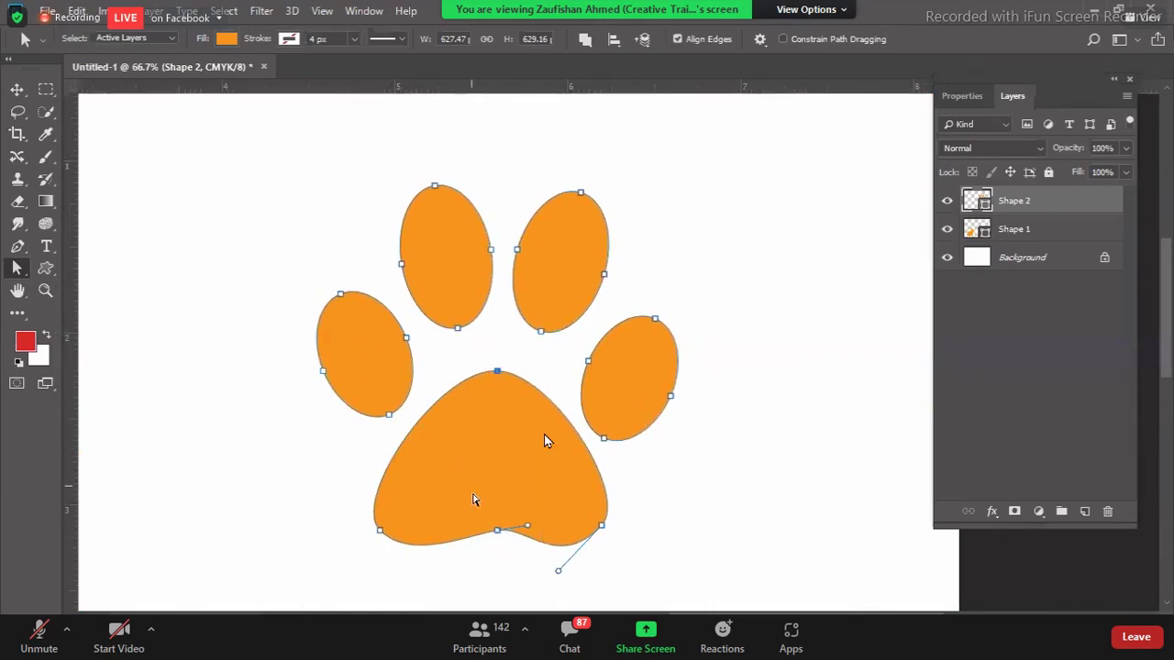
left_click(528, 527)
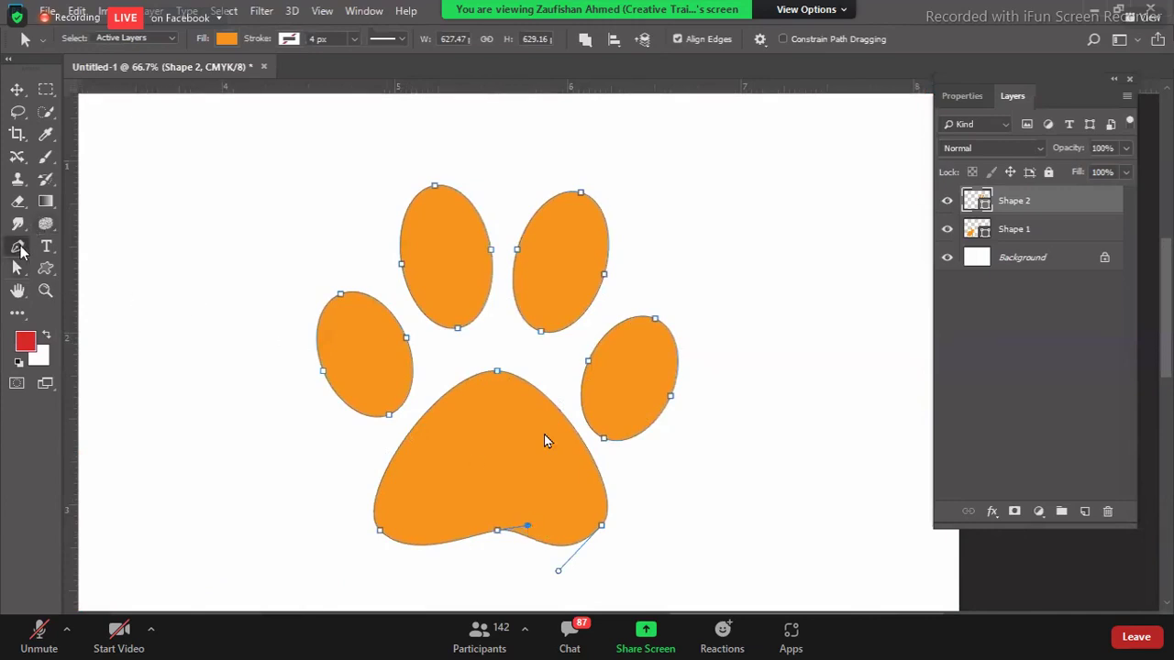
- Add an anchor point to the upper edge of the paw print's rightmost toe and pull it slightly inward to dent the outline
left_click(19, 247)
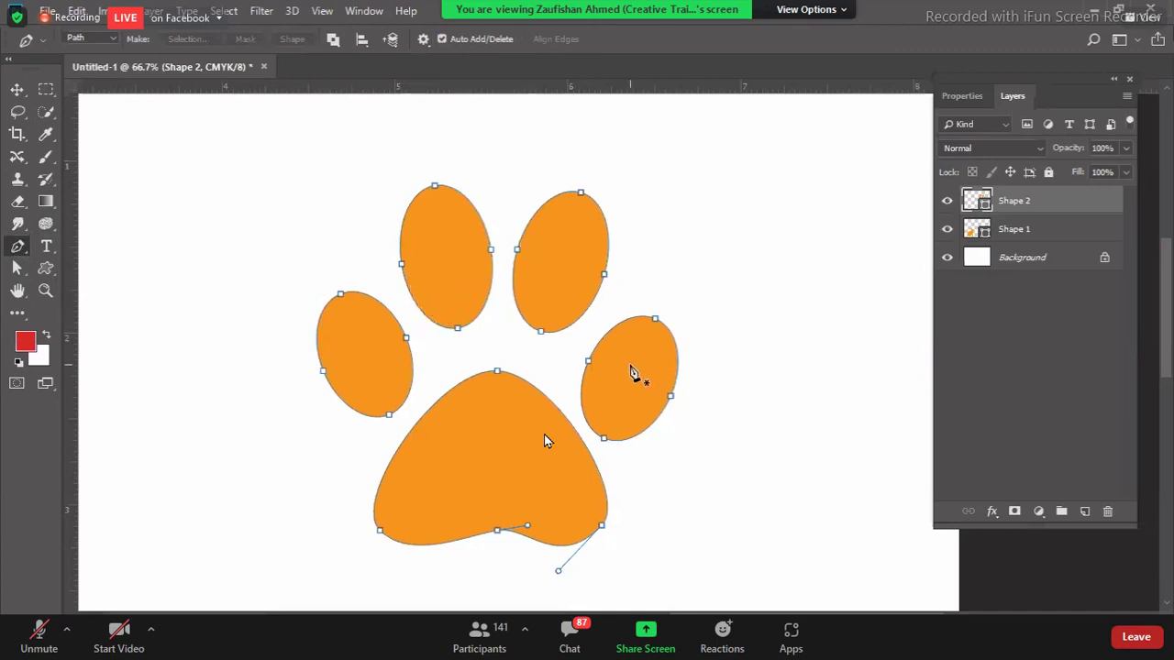
left_click(618, 326)
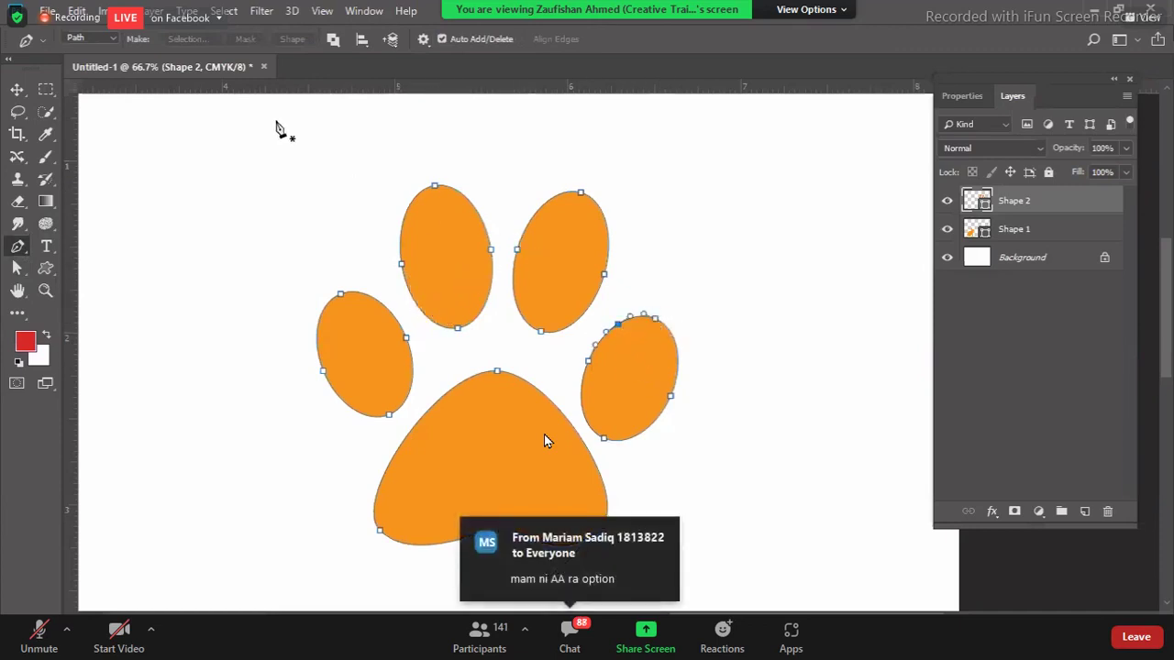
left_click(17, 268)
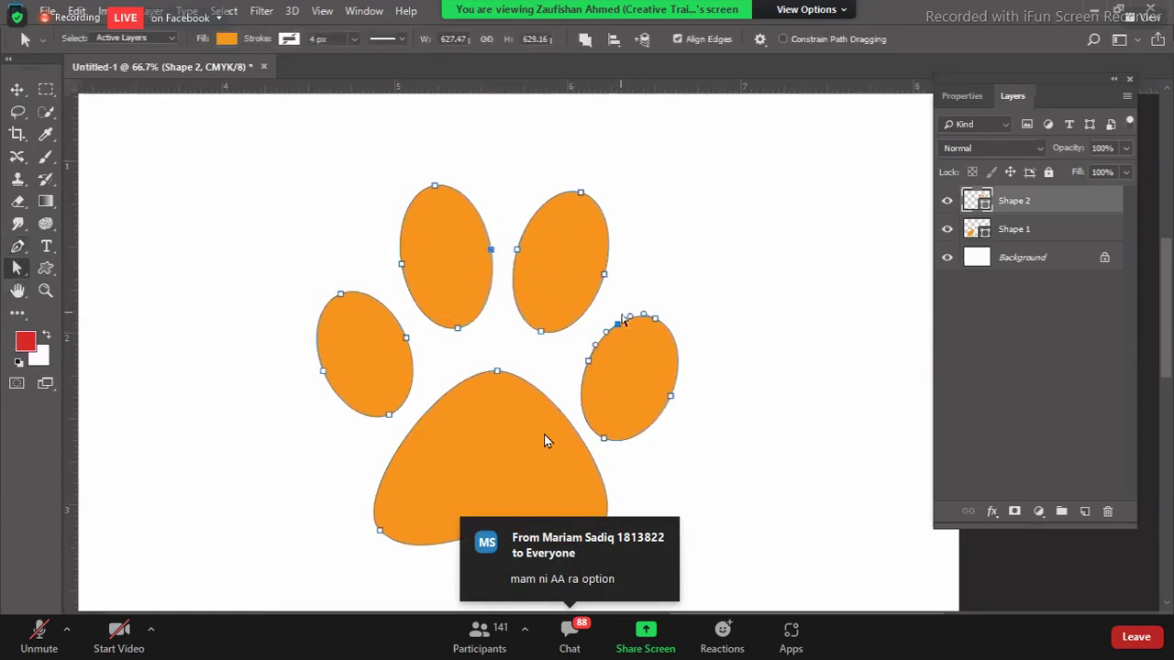
mouse_move(618, 330)
left_mouse_down()
mouse_move(608, 272)
mouse_move(623, 393)
mouse_move(615, 341)
left_mouse_up()
left_click(747, 328)
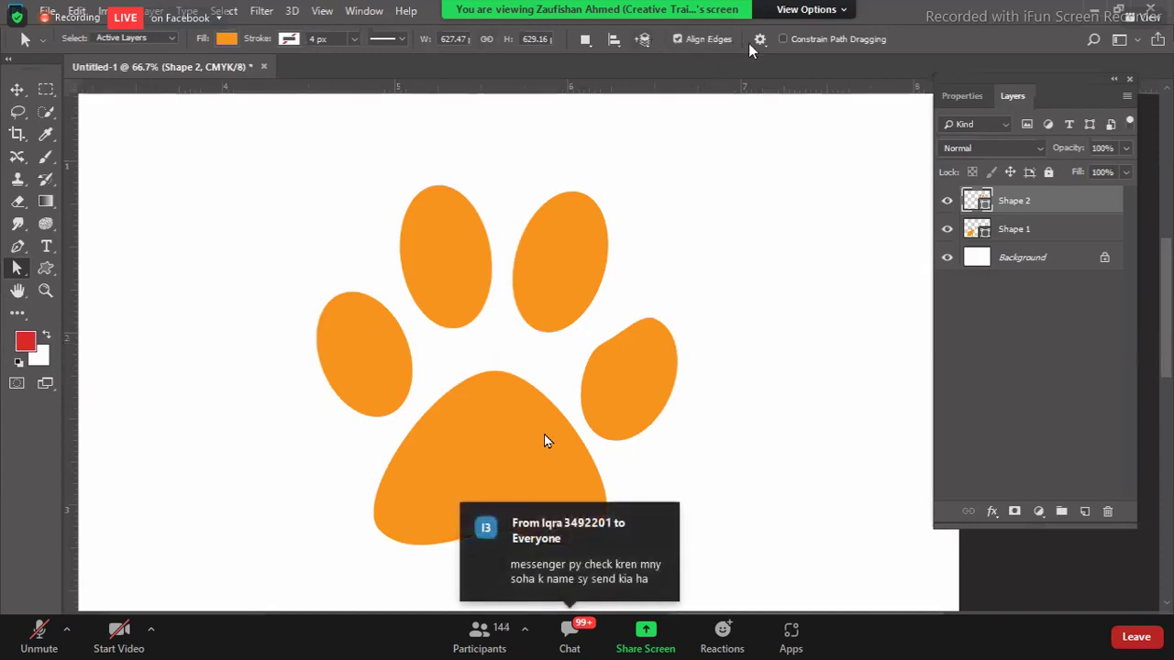
- Examine the animal custom shapes, the loadable shape sets and the tools grouped with the Custom Shape tool
left_click(46, 268)
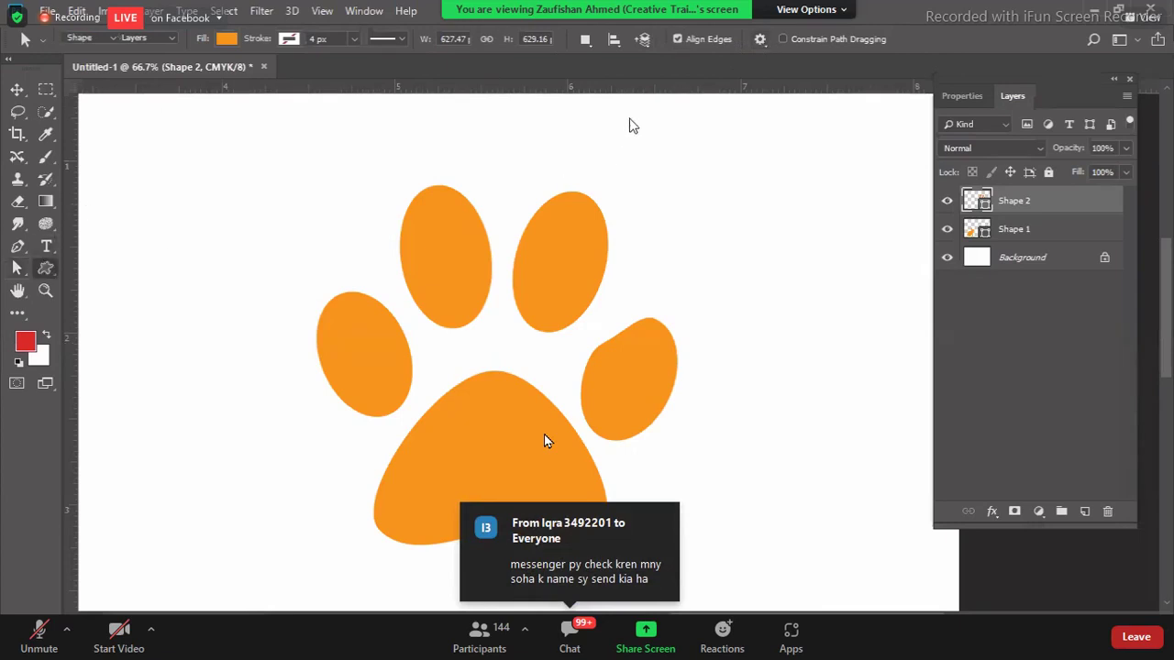
left_click(675, 39)
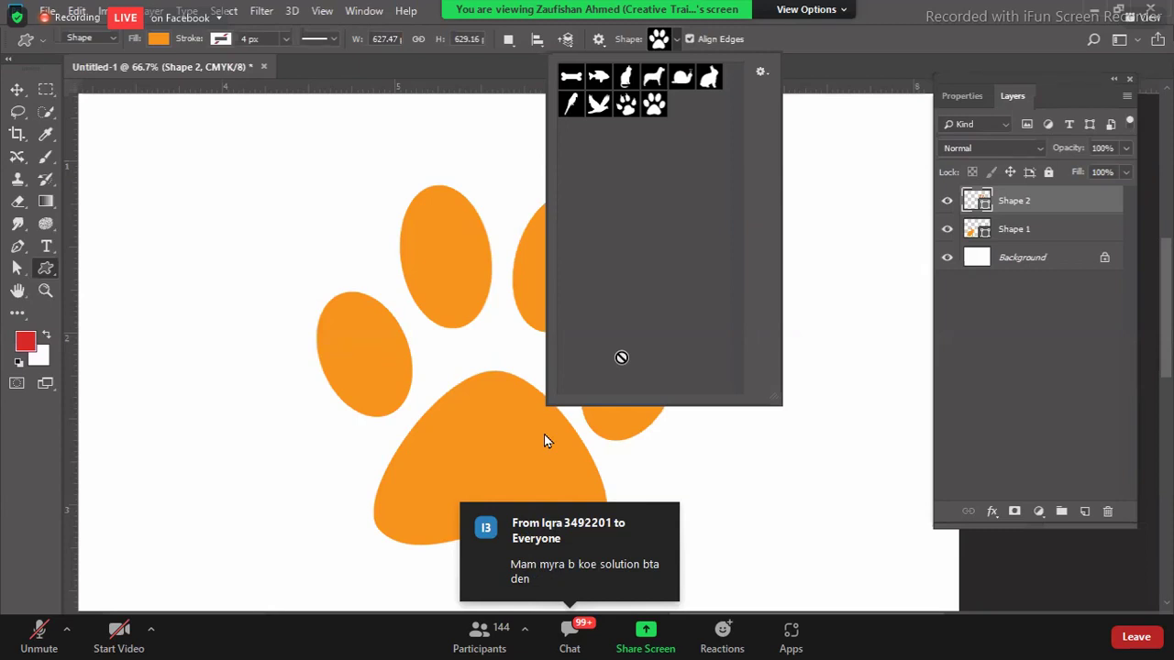
left_click(759, 73)
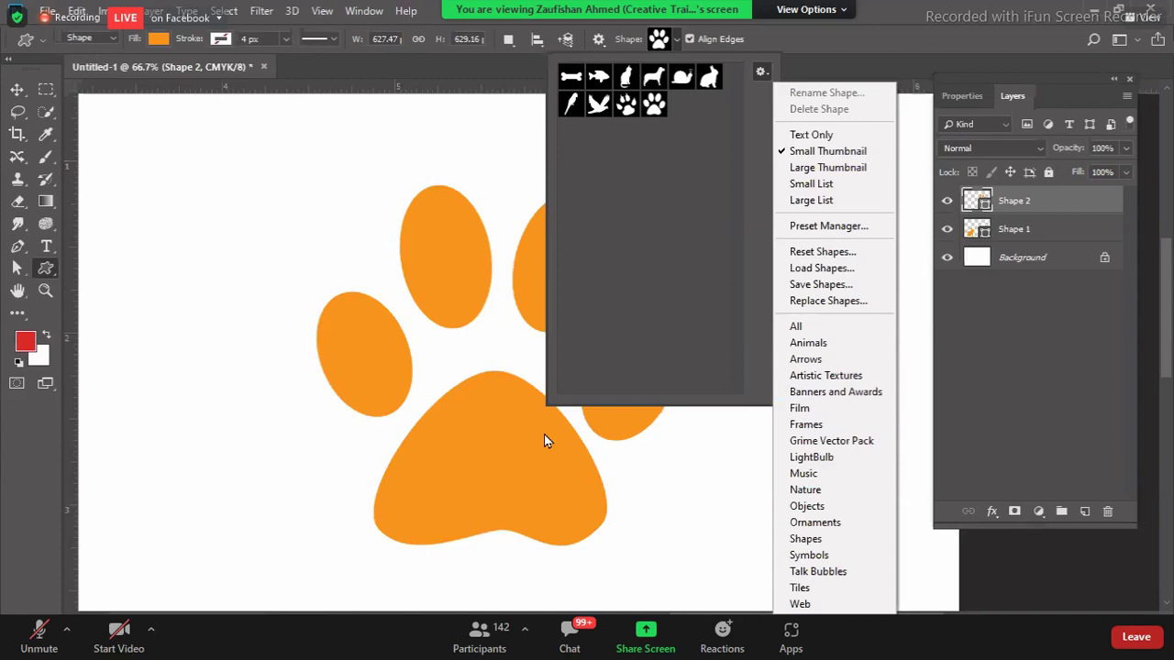
left_click(52, 271)
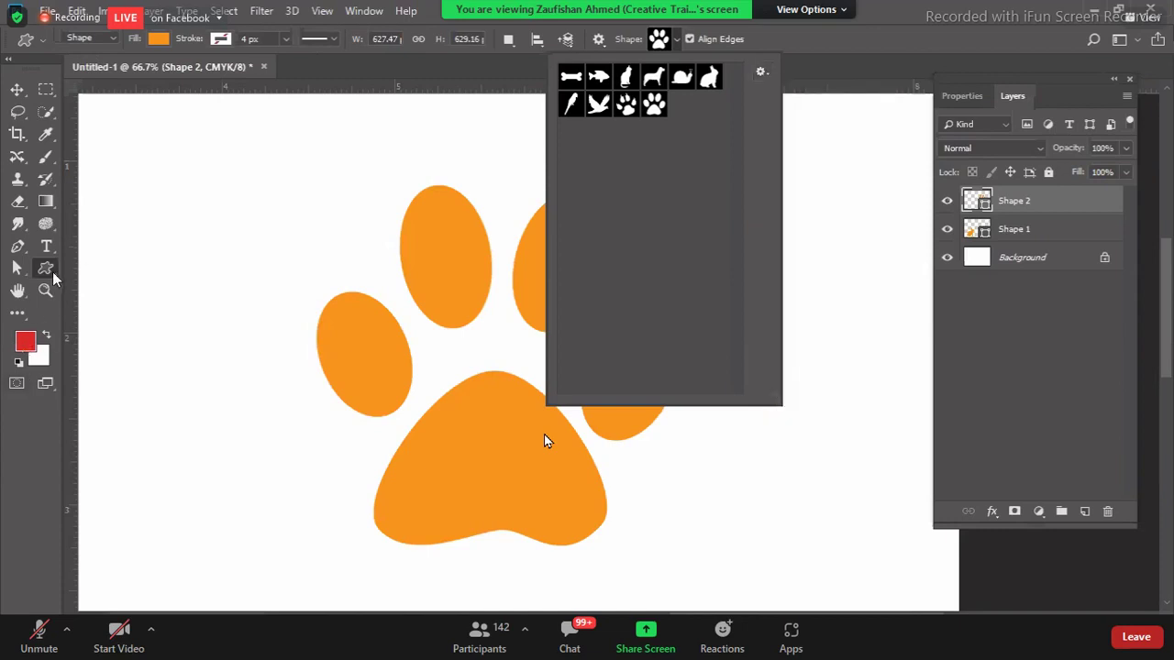
right_click(52, 272)
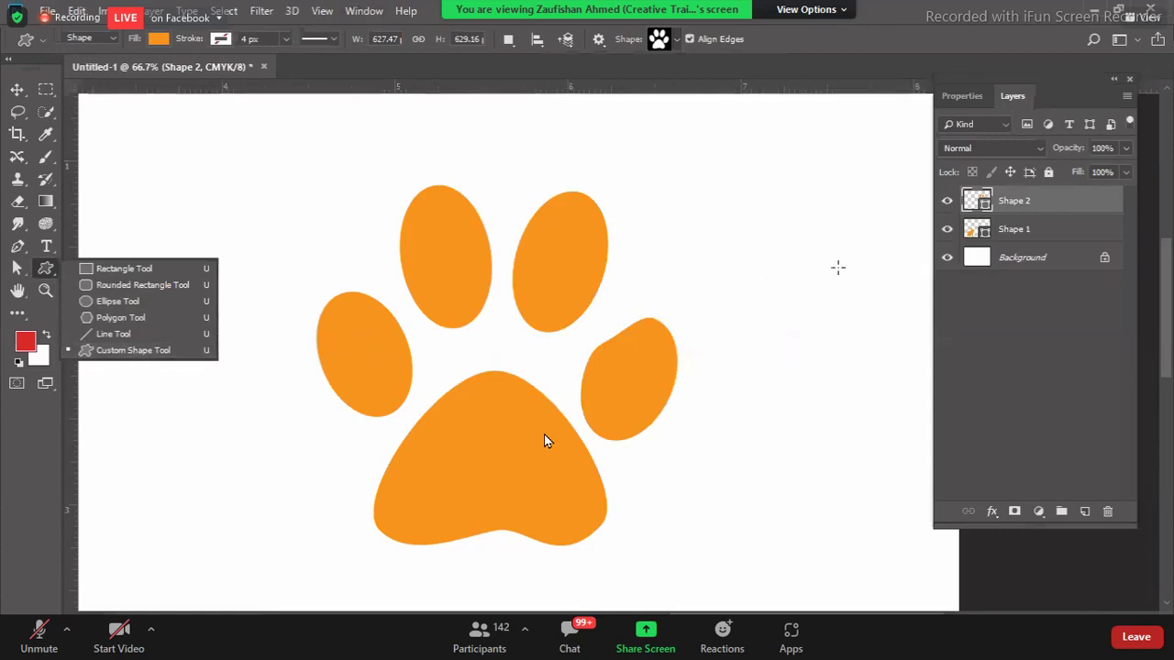
- Toggle the visibility of the shape layers off and back on
left_click(1012, 207)
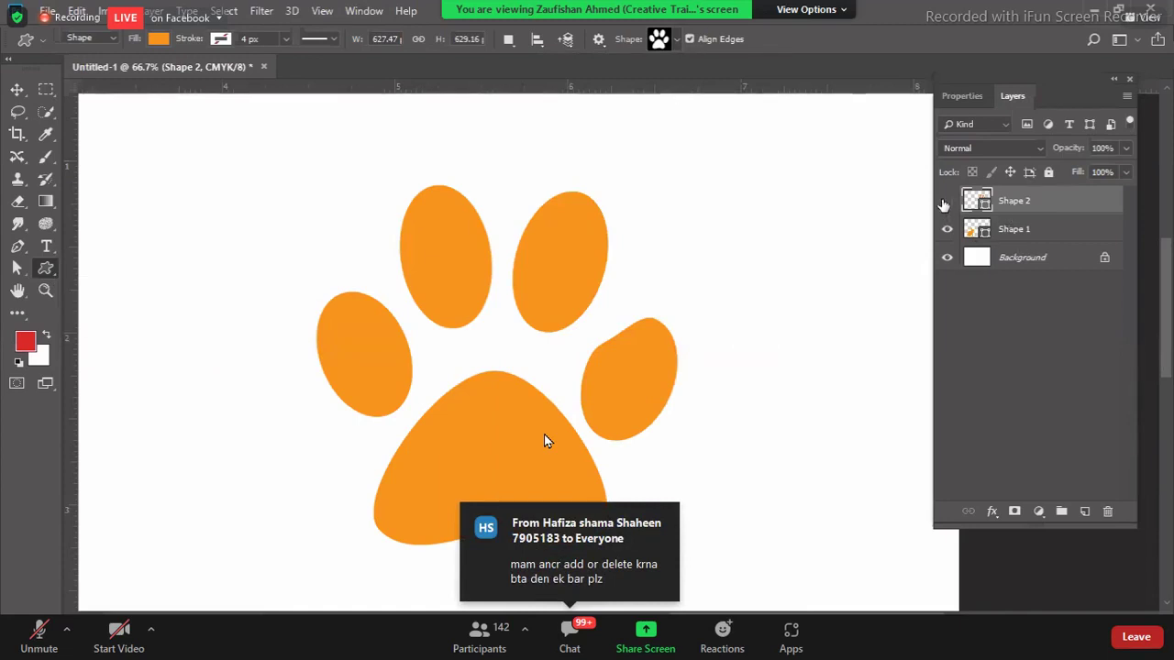
left_click(947, 228)
left_click(947, 228)
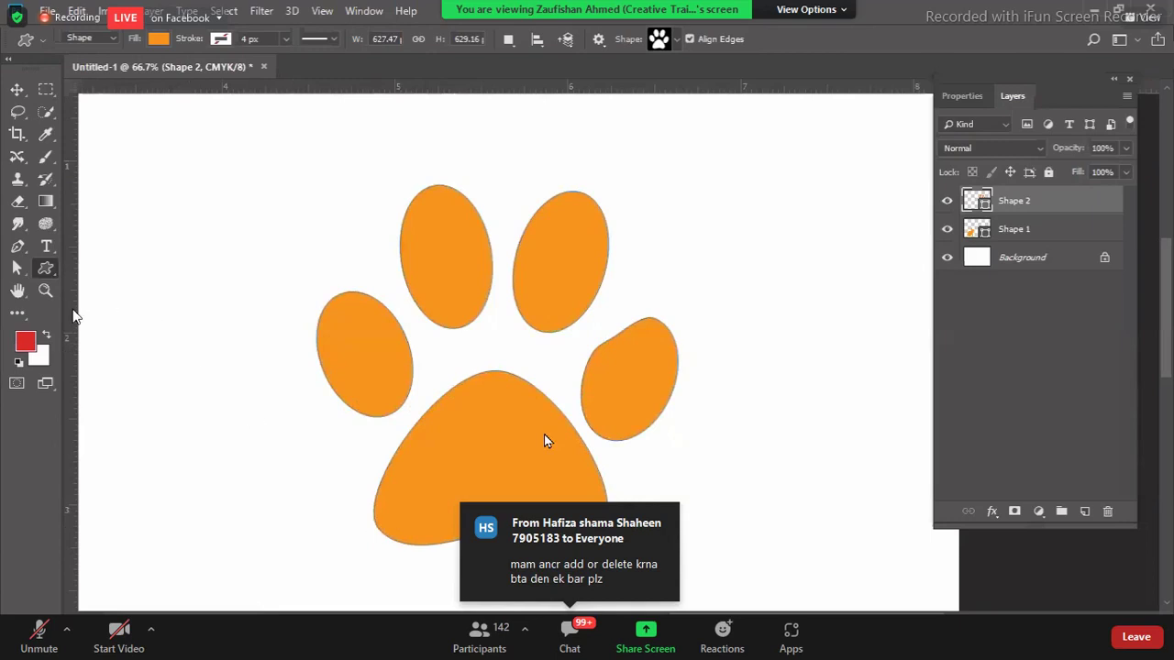
- Add several anchor points around the outline of the paw print's leftmost toe with the Add Anchor Point tool
left_click(17, 245)
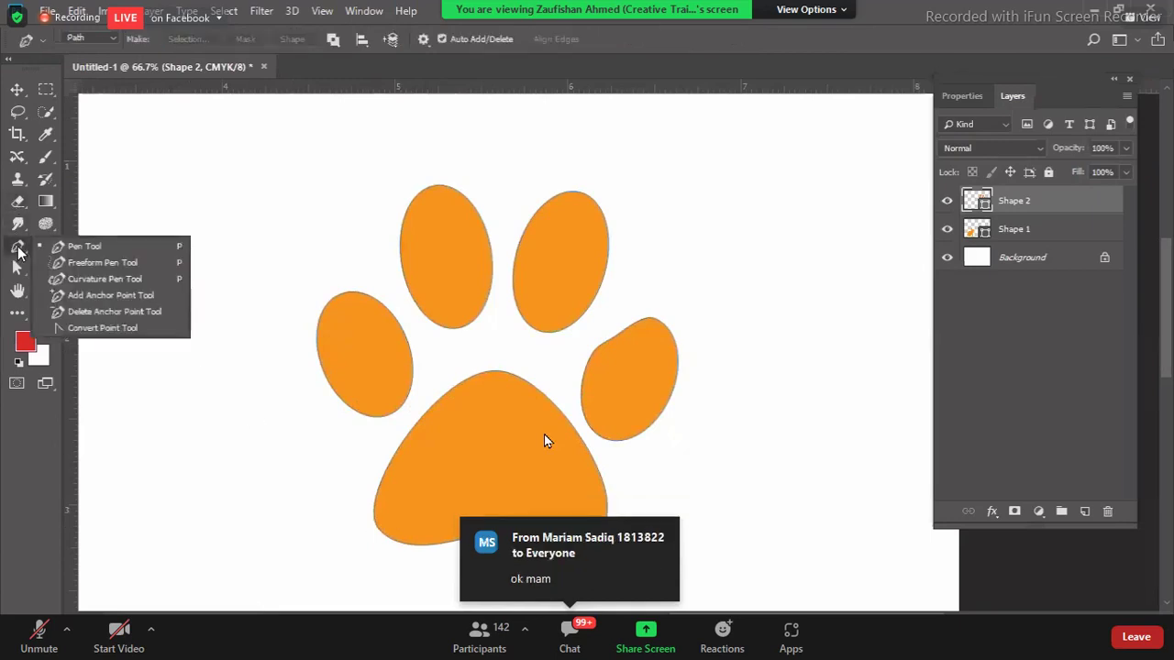
left_click(89, 295)
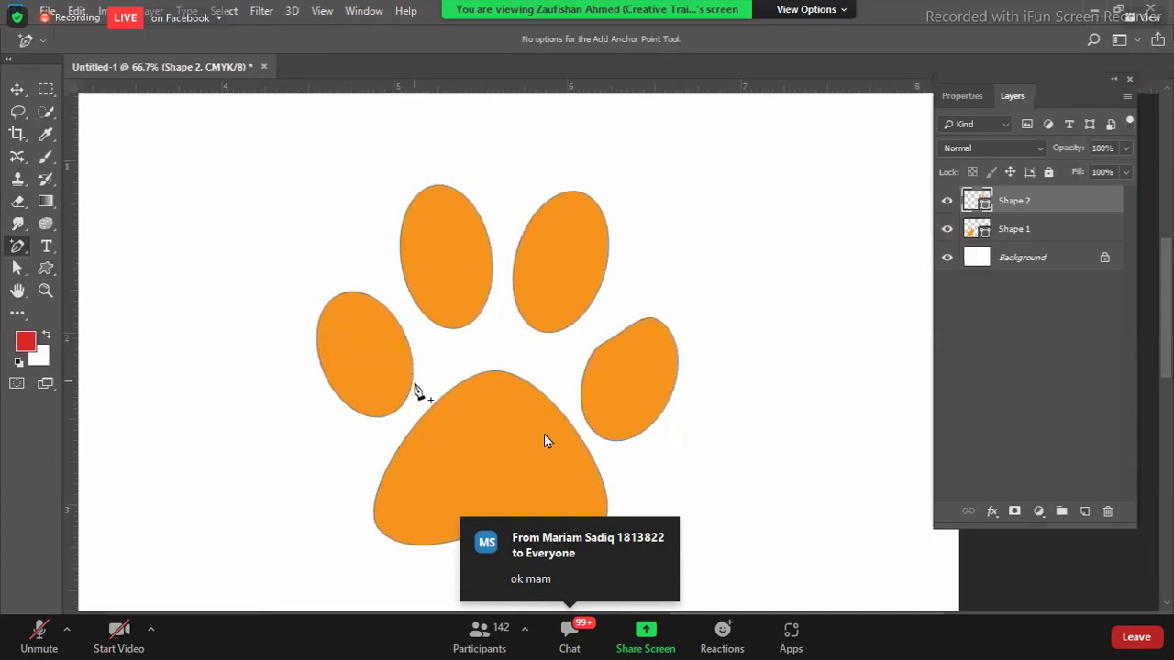
left_click(325, 377)
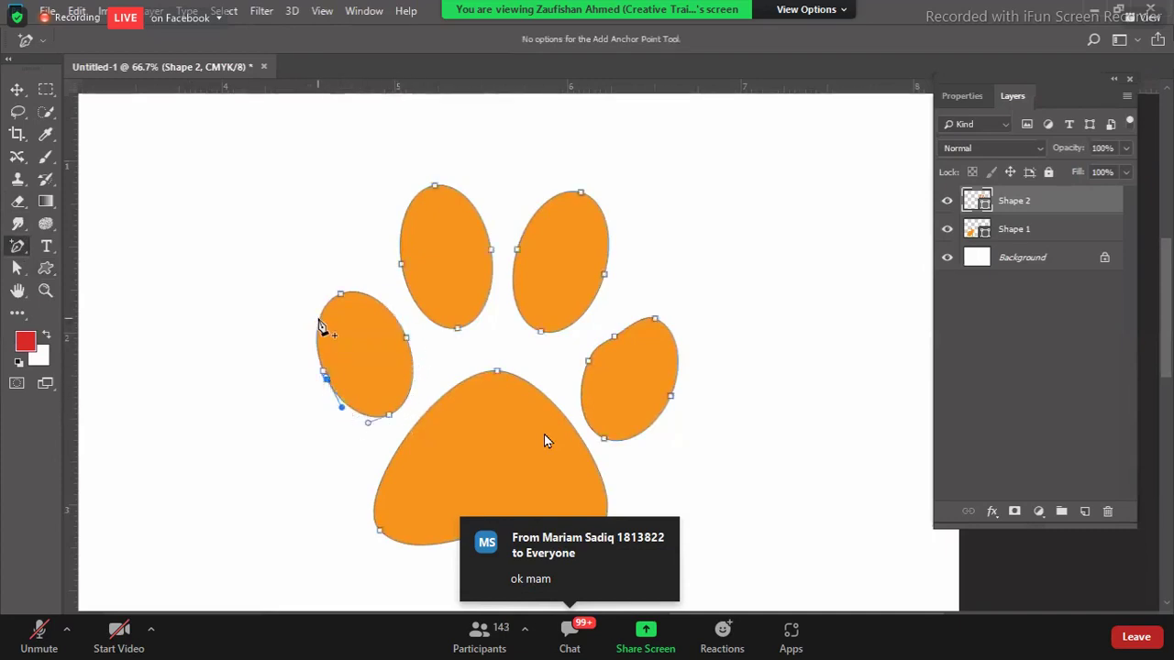
left_click(357, 414)
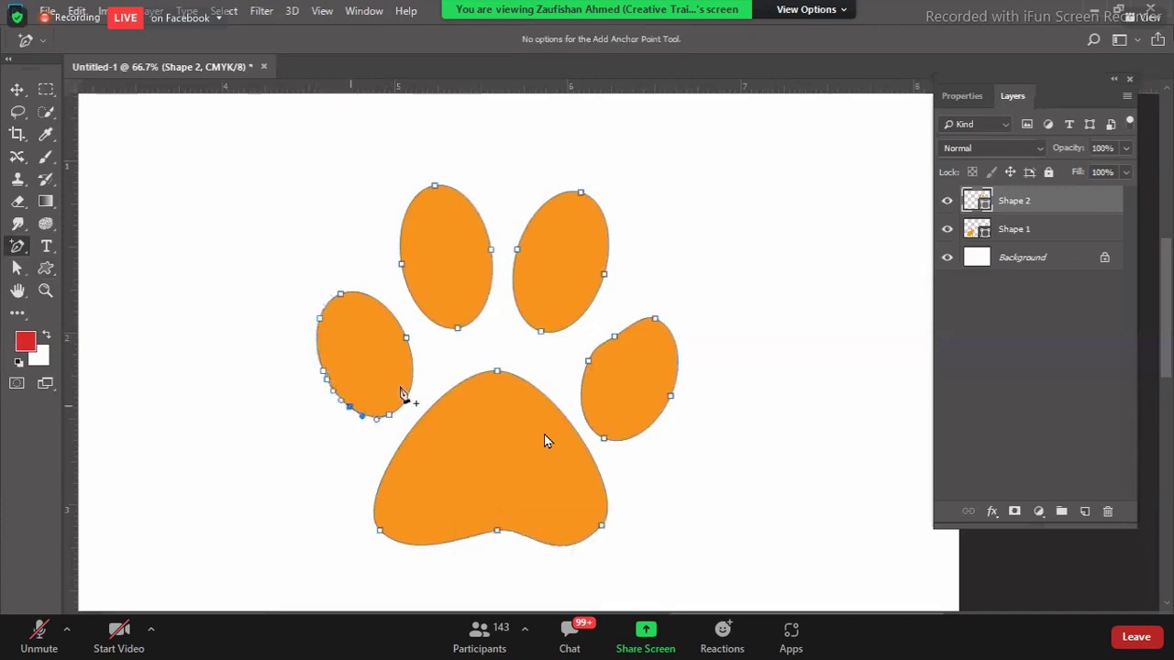
left_click(414, 371)
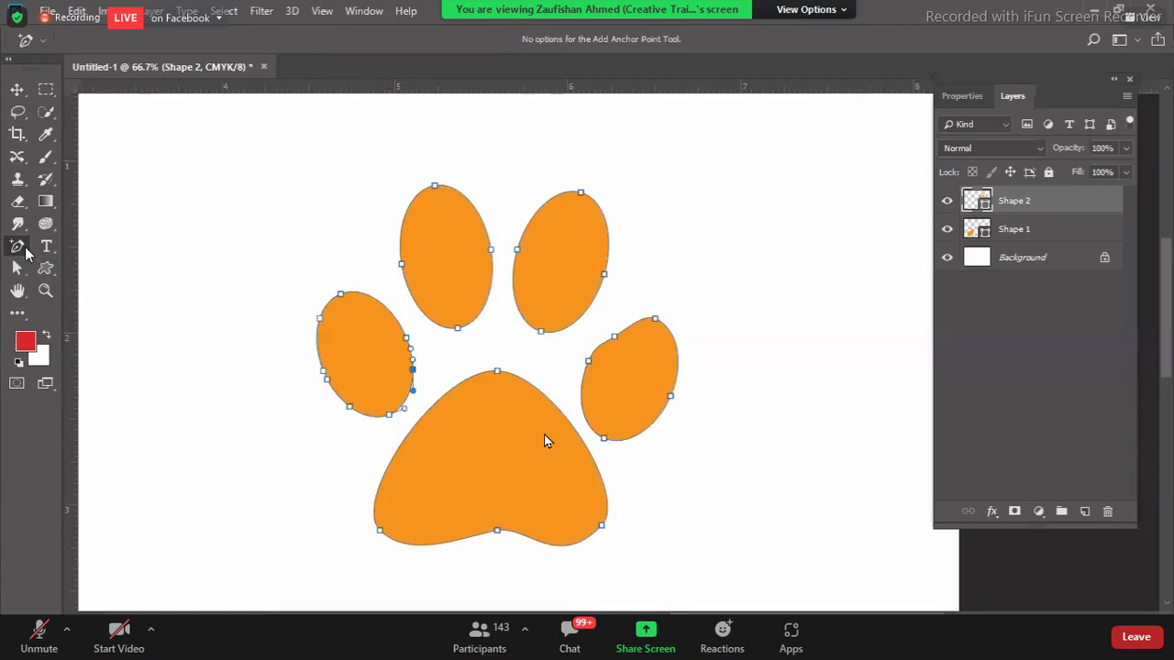
- Remove anchor points from the inner and lower edges of the paw print's leftmost toe with the Delete Anchor Point tool
right_click(26, 249)
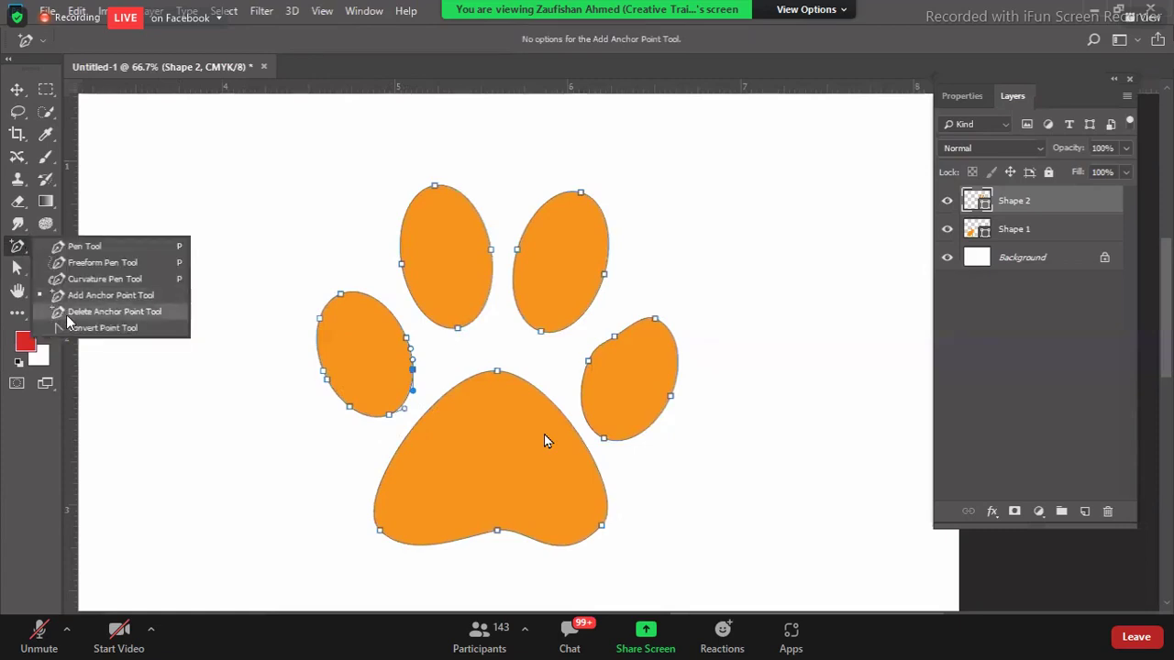
left_click(70, 314)
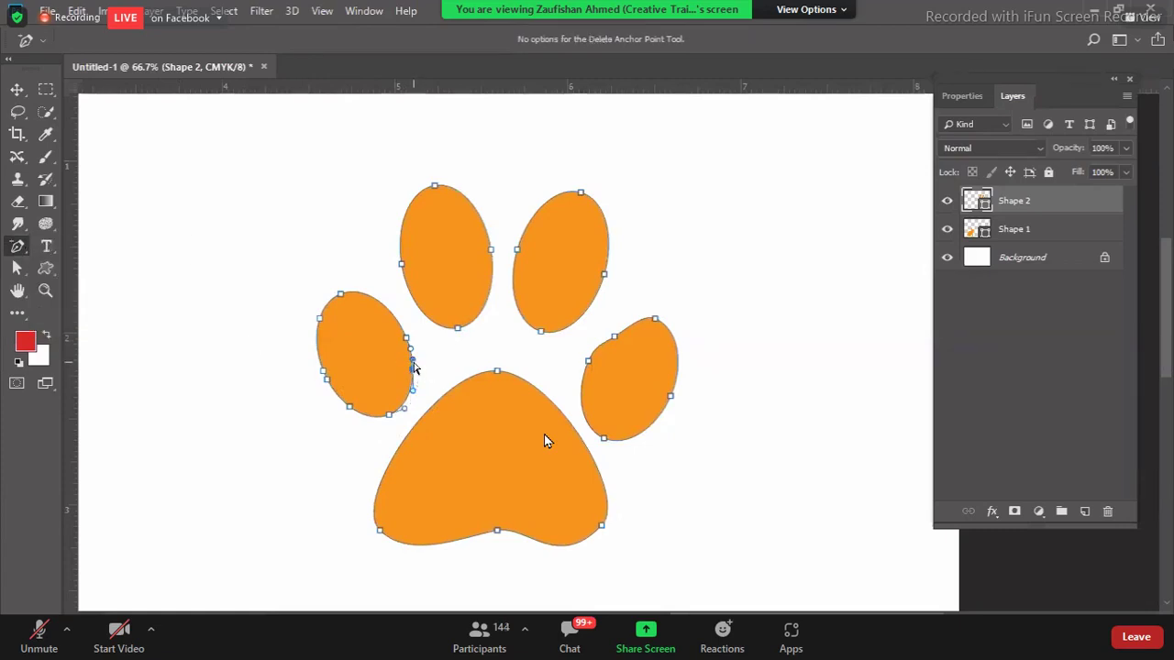
left_click(413, 367)
left_click(408, 339)
left_click(389, 415)
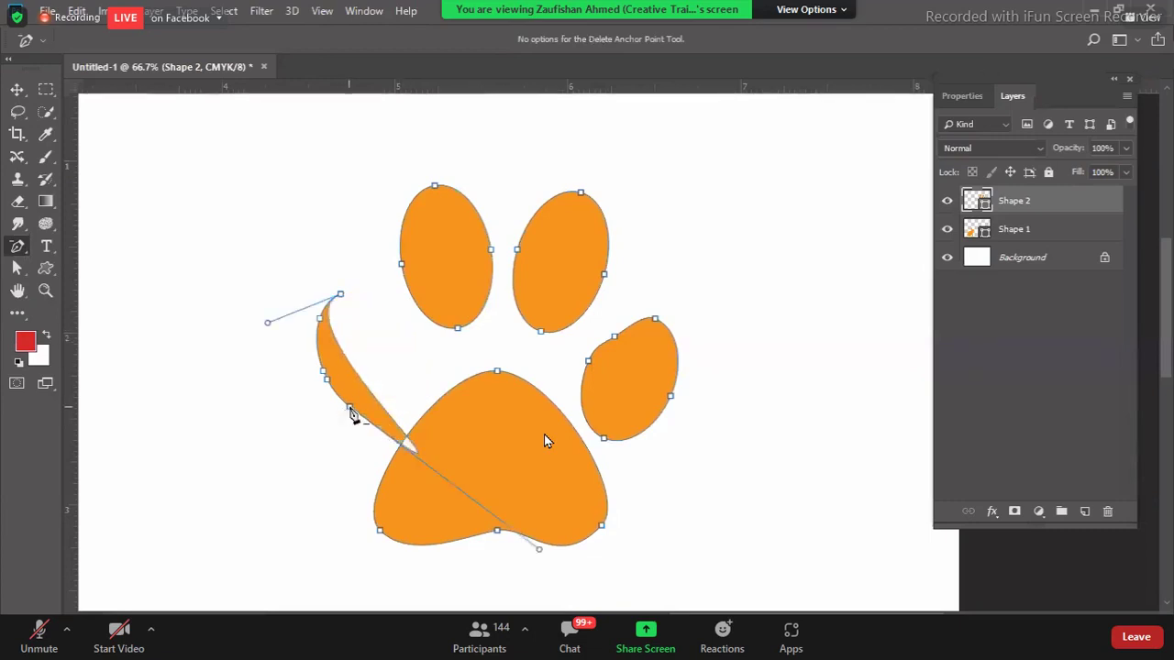
left_click(350, 409)
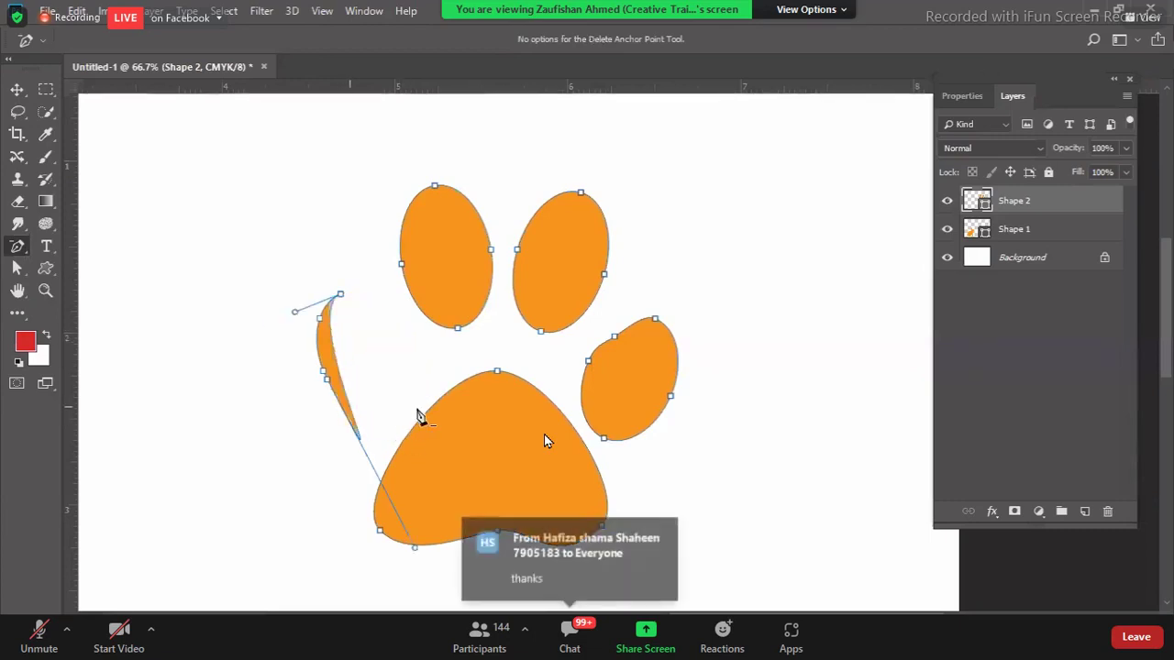
- Leave path editing with the Move tool and delete the paw print's layer, Shape 2
left_click(15, 93)
left_click(308, 192)
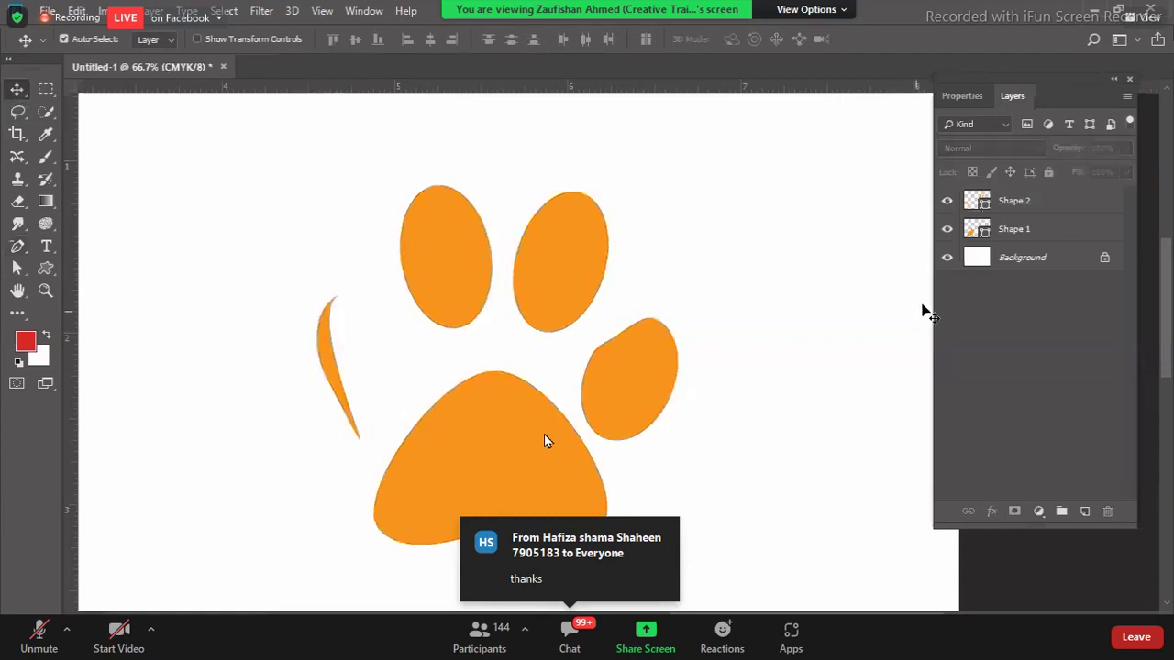
left_click(1005, 201)
key("Delete")
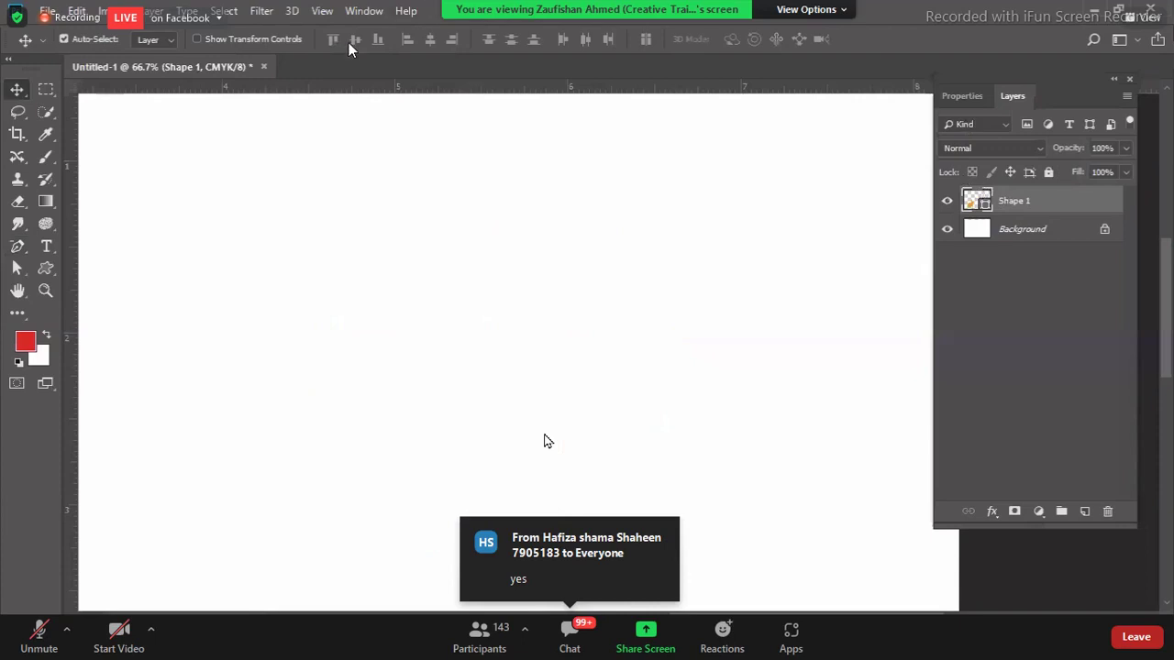
- Close the Untitled-1 practice document without saving its changes
left_click(263, 66)
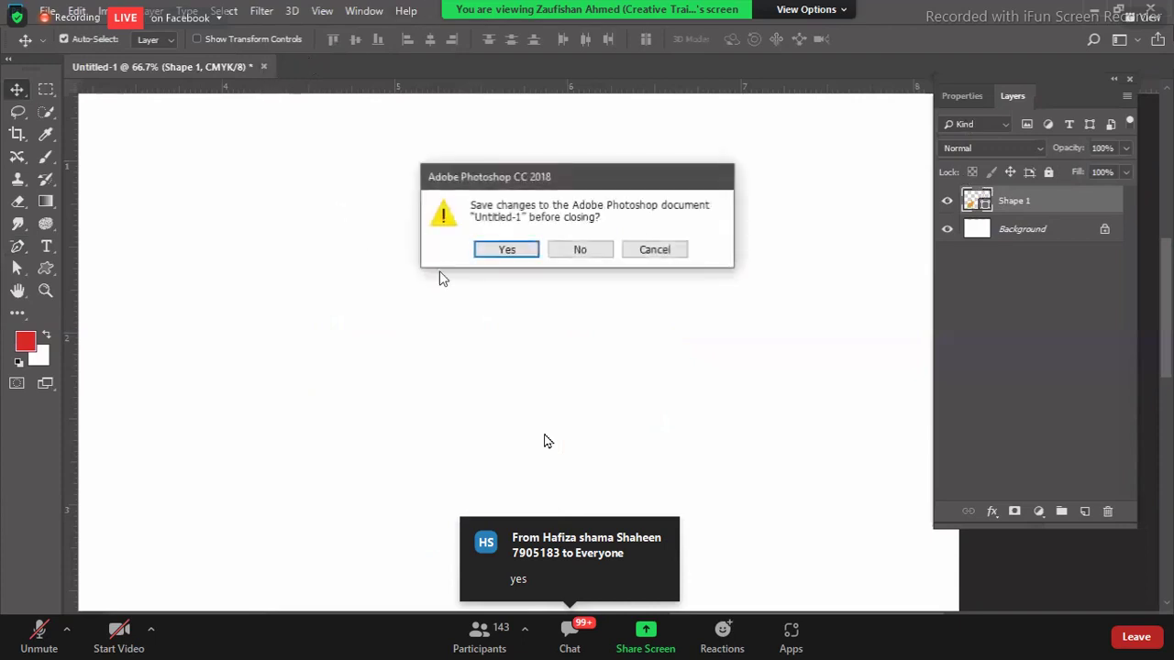
left_click(596, 265)
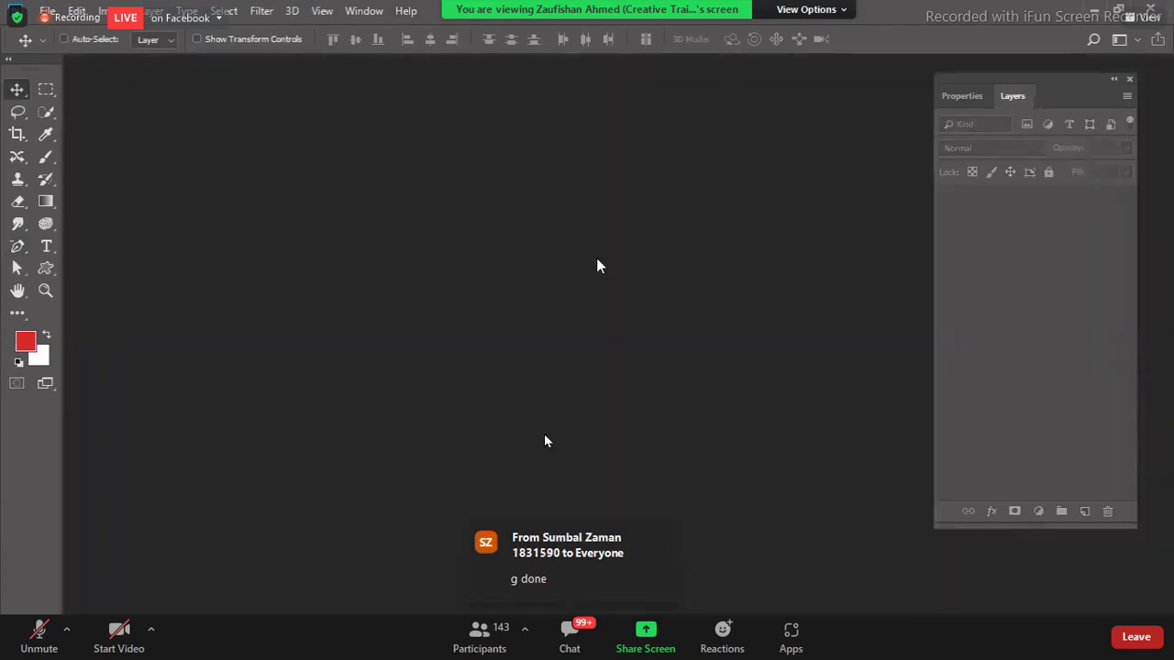
- Open the mandarin-on-blue JPG from the Downloads folder and convert its Background into the editable Layer 0
key("ctrl+o")
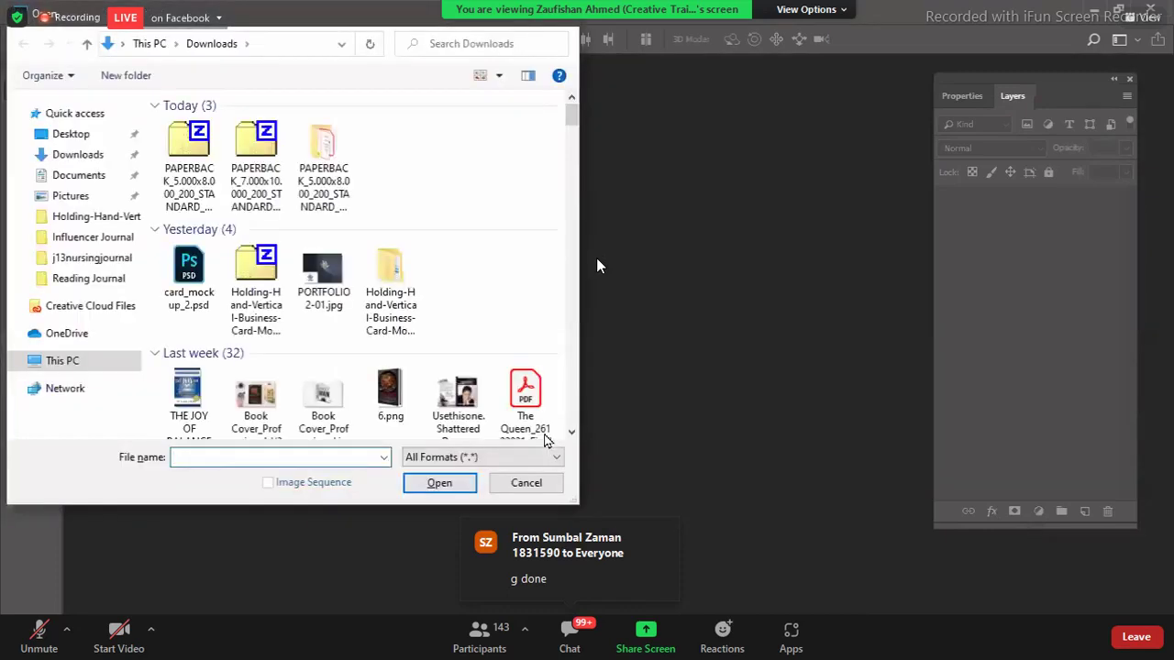
scroll(370, 367, "down", 3)
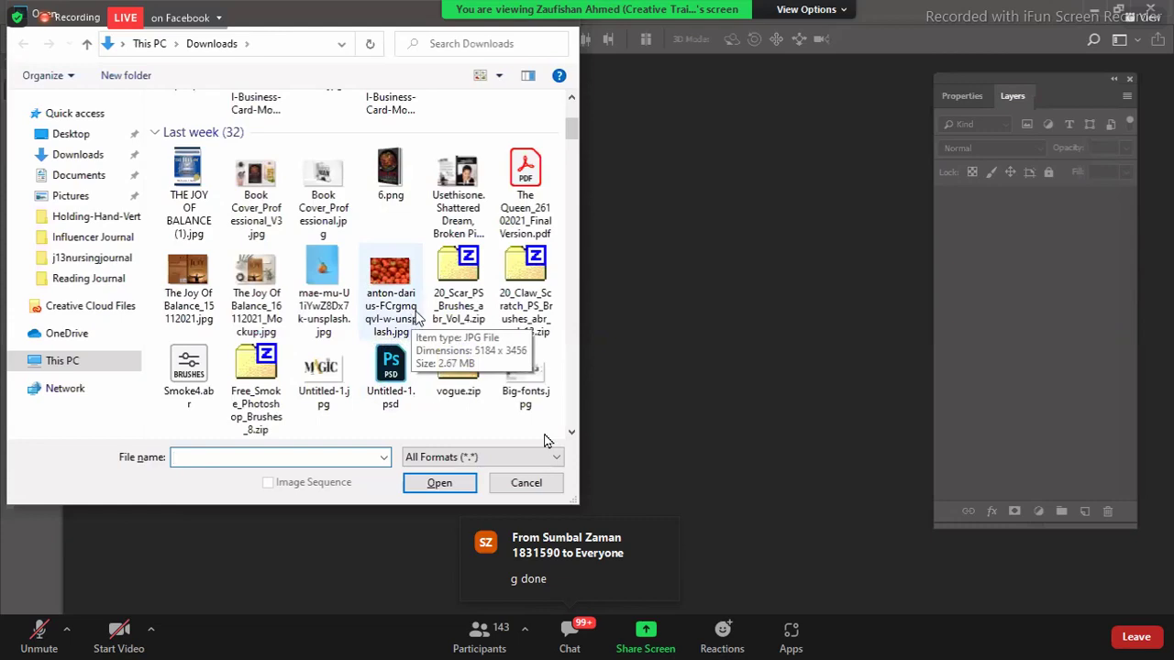
left_click(323, 292)
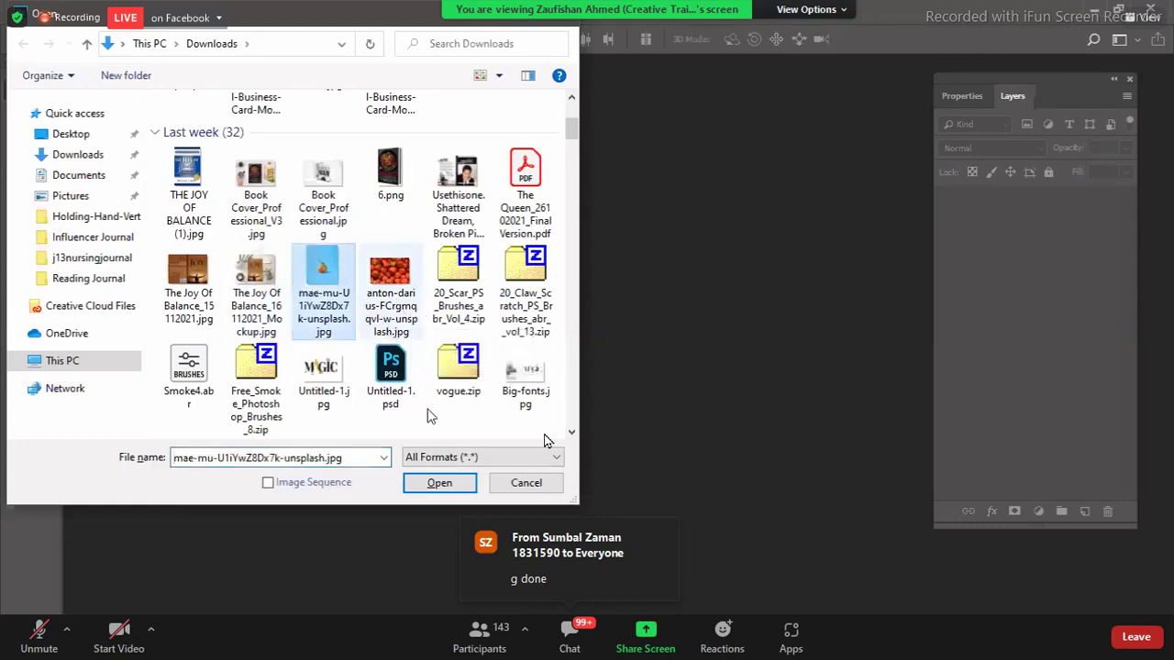
left_click(450, 486)
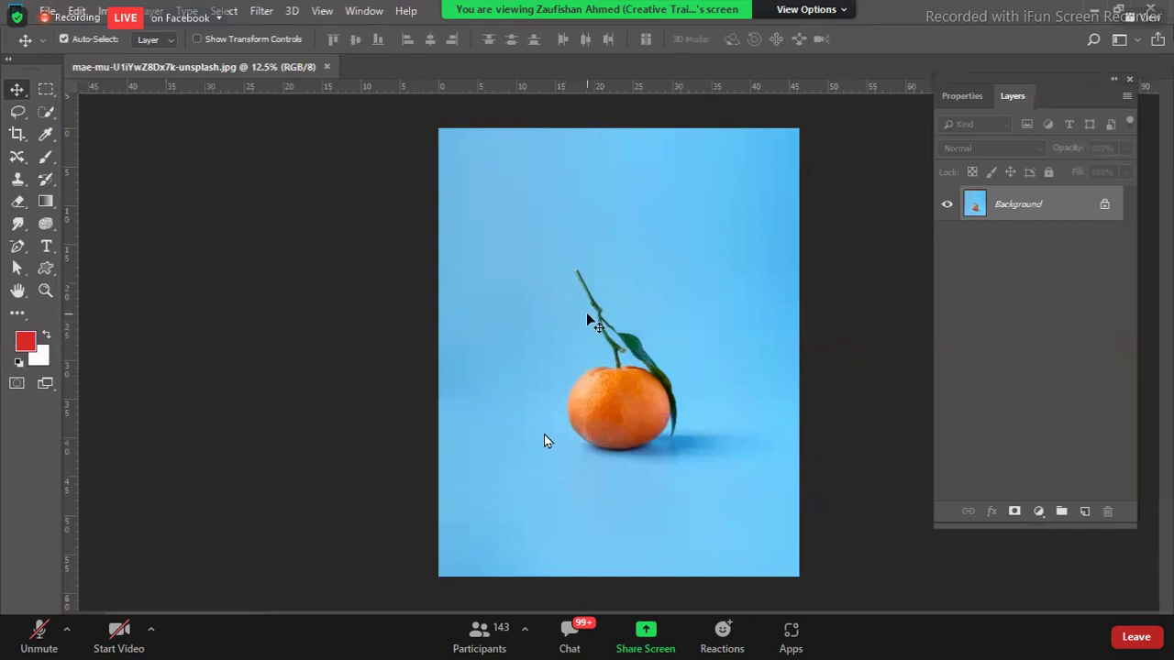
double_click(1061, 213)
left_click(496, 176)
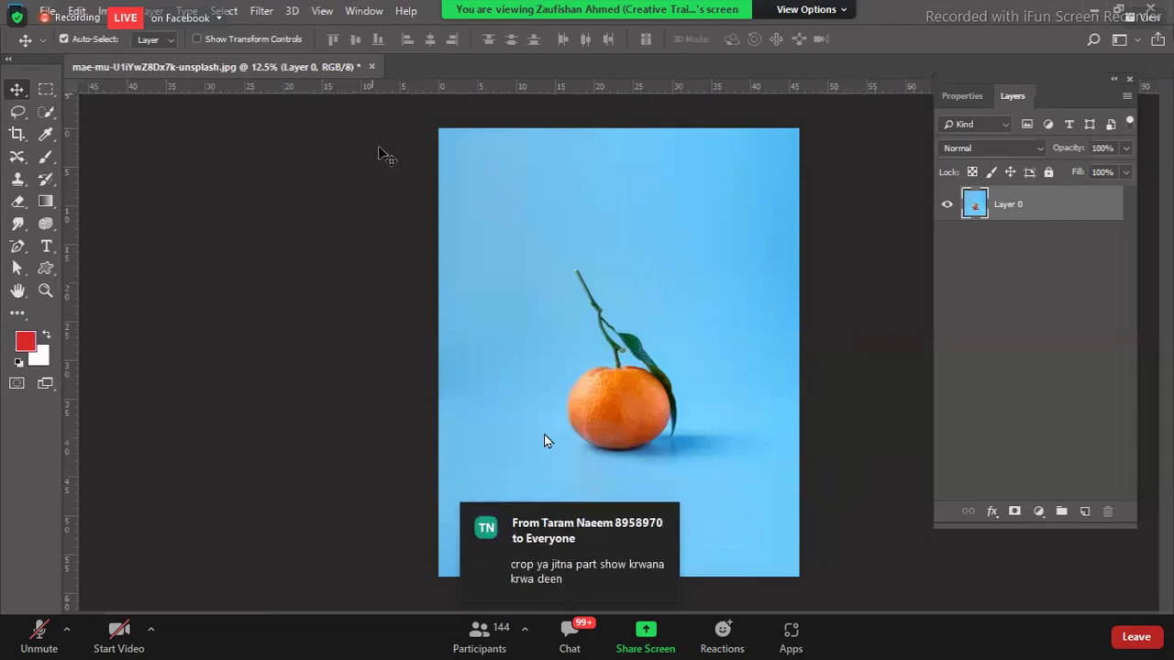
- Try a short horizontal Eraser stroke on the blue area above the mandarin's stem, and undo it
left_click(19, 205)
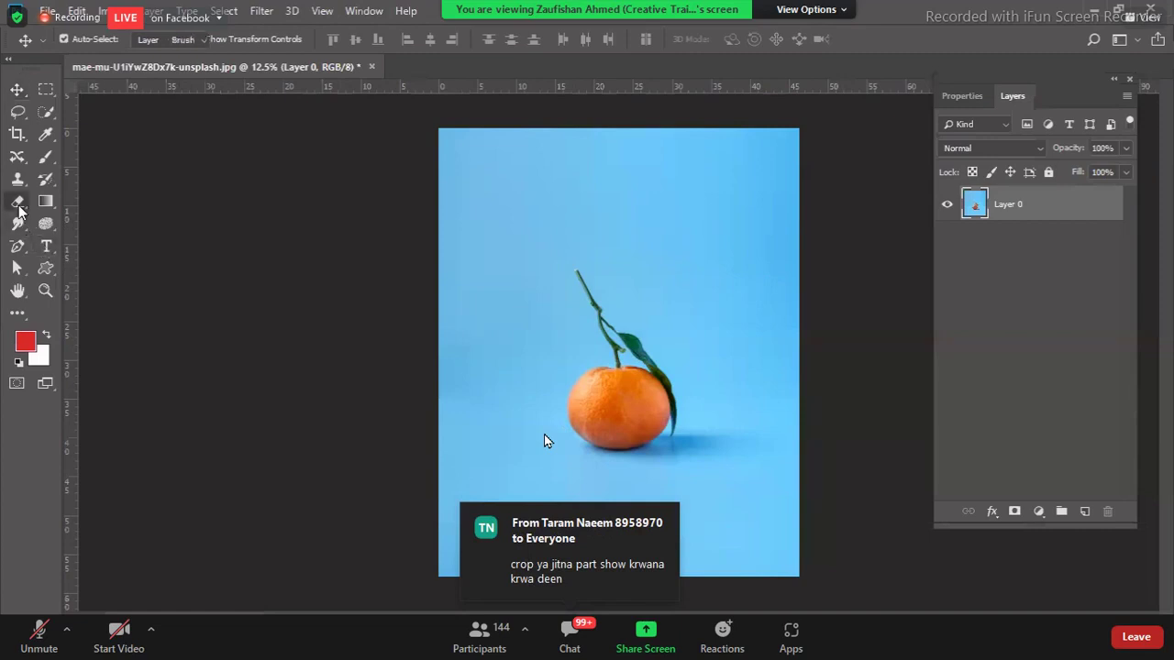
left_click(34, 203)
left_click_drag(527, 189, 589, 191)
key("ctrl+z")
- Enlarge the Eraser to 1200 px, try erasing a wide band across the image's upper part, and undo it
key("bracketright")
key("bracketright")
key("bracketright")
key("bracketright")
key("bracketright")
key("bracketright")
key("bracketright")
key("bracketright")
key("bracketright")
key("bracketright")
key("bracketright")
key("bracketright")
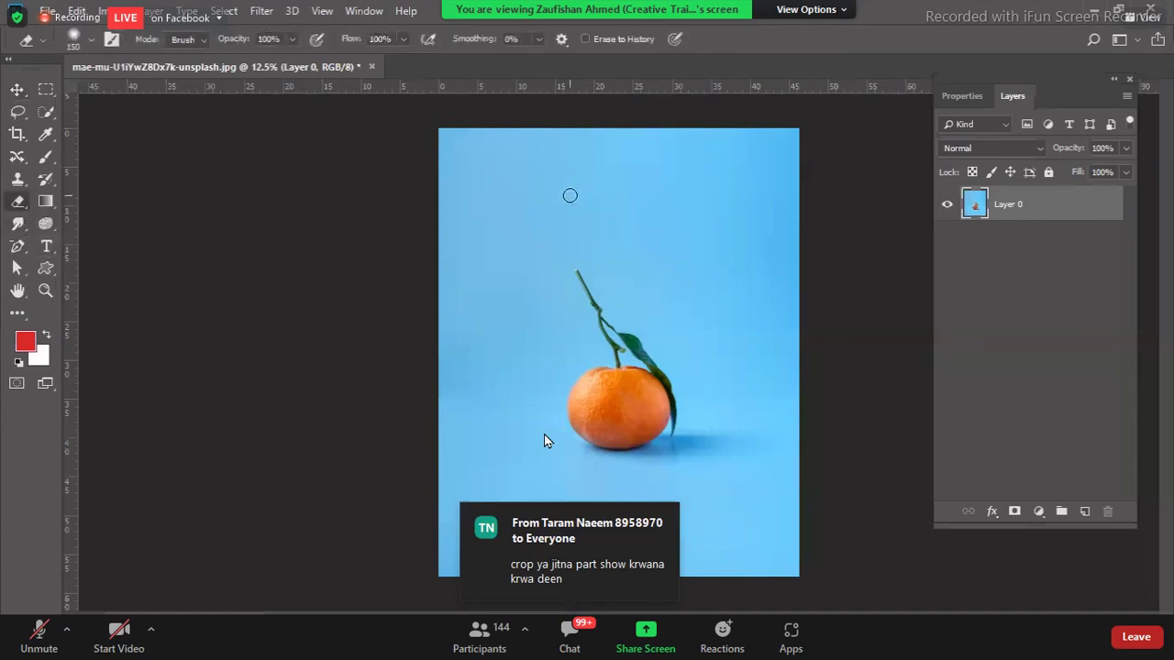
key("bracketright")
mouse_move(471, 202)
left_mouse_down()
mouse_move(629, 186)
mouse_move(392, 205)
left_mouse_up()
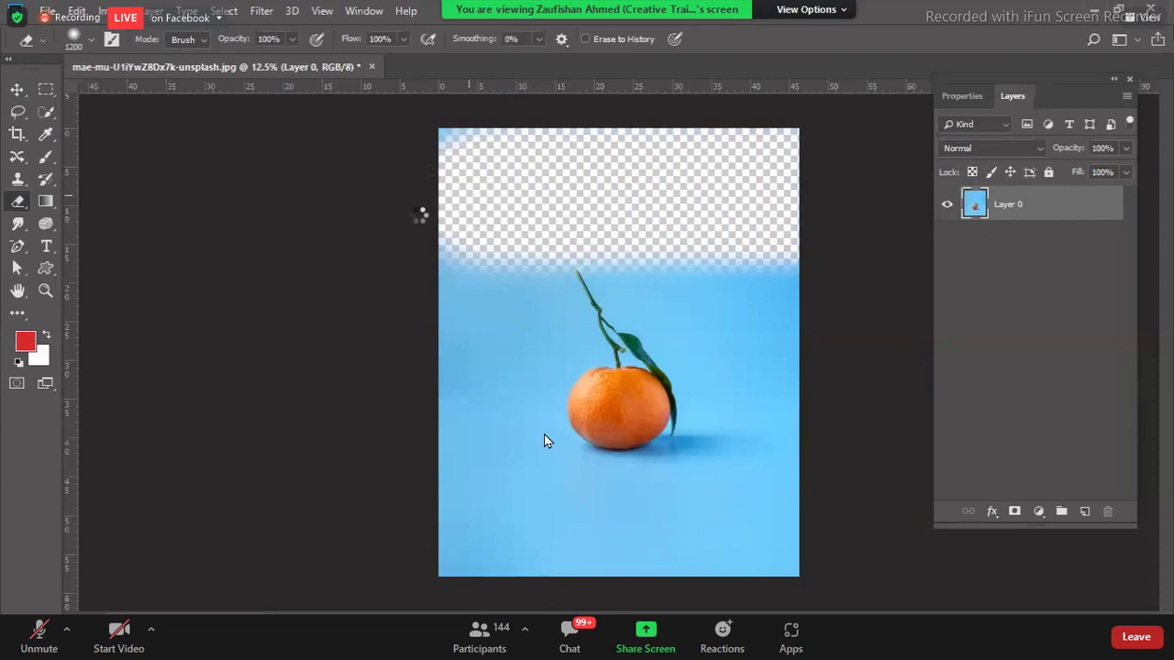
key("ctrl+z")
- Reduce the Eraser to 500 px, try erasing a narrower band above the mandarin's stem, and undo it
key("bracketleft")
key("bracketleft")
key("bracketleft")
key("bracketleft")
key("bracketleft")
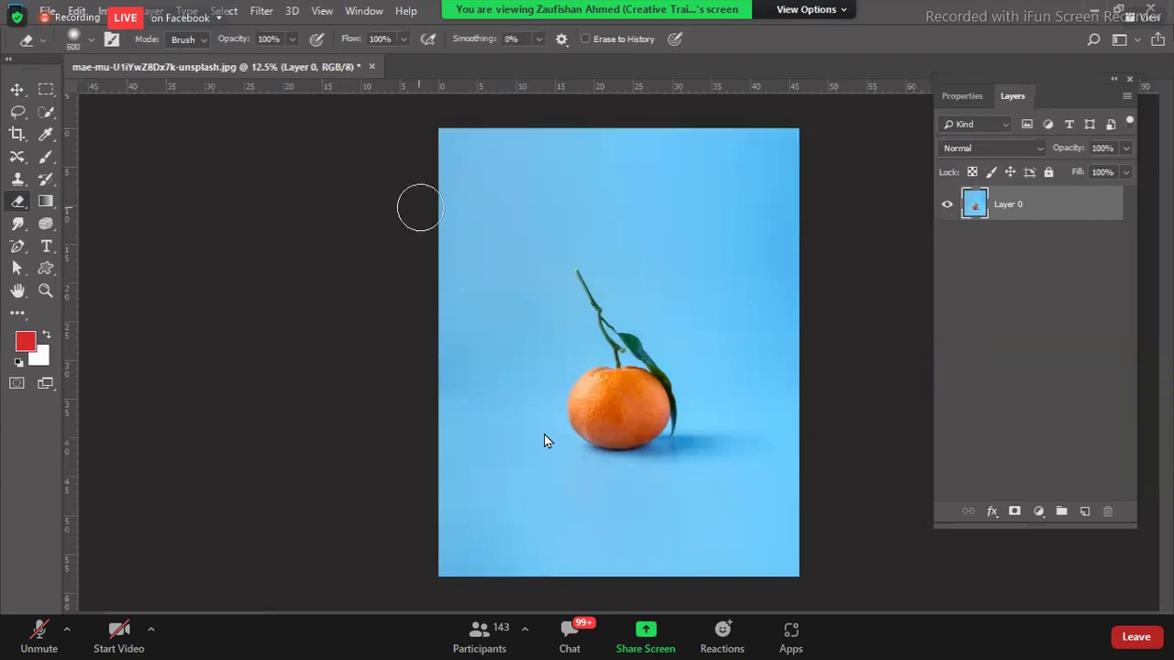
left_click_drag(408, 213, 691, 217)
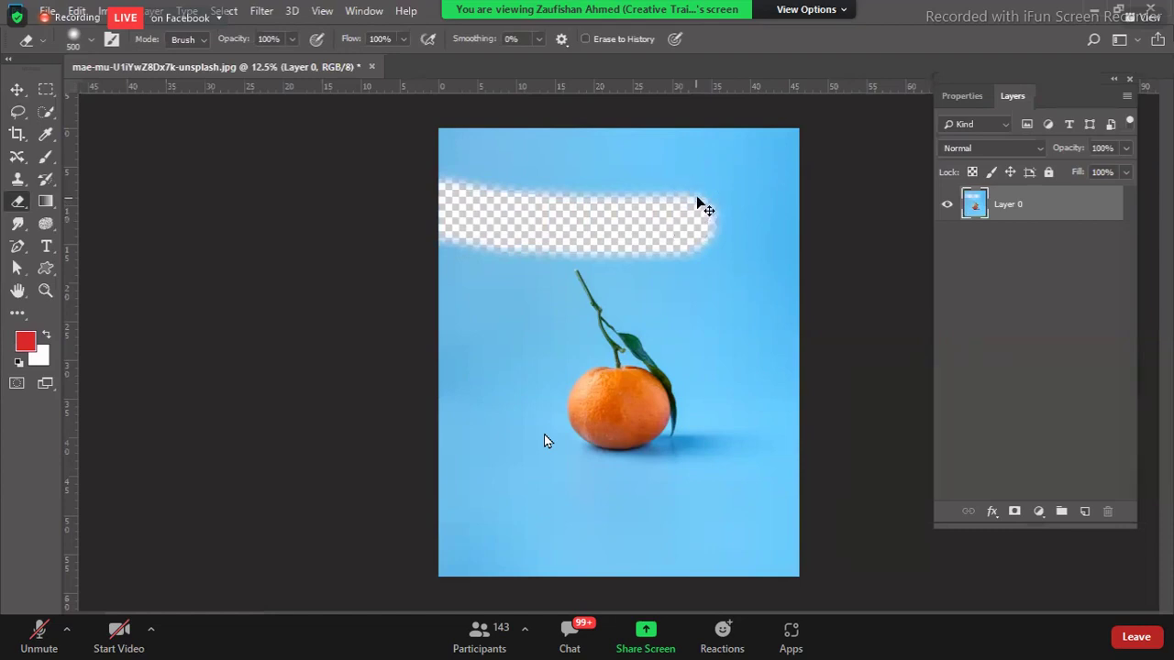
key("ctrl+z")
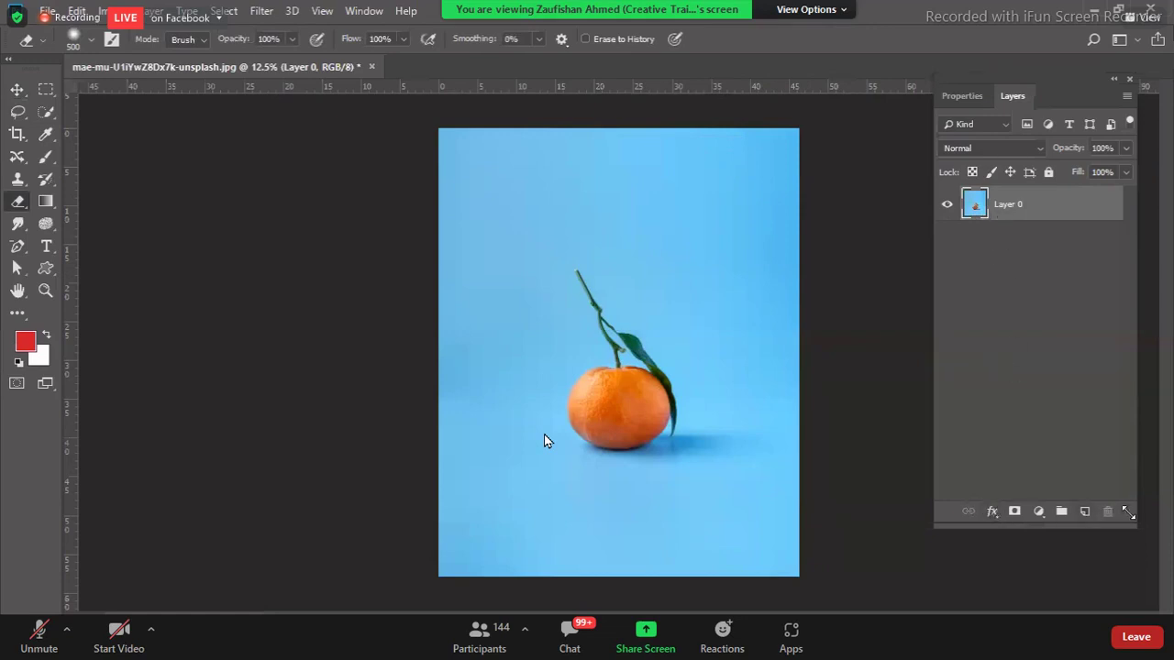
- Add a layer mask to Layer 0, switch to the image thumbnail, and make the mask active again
left_click(1013, 512)
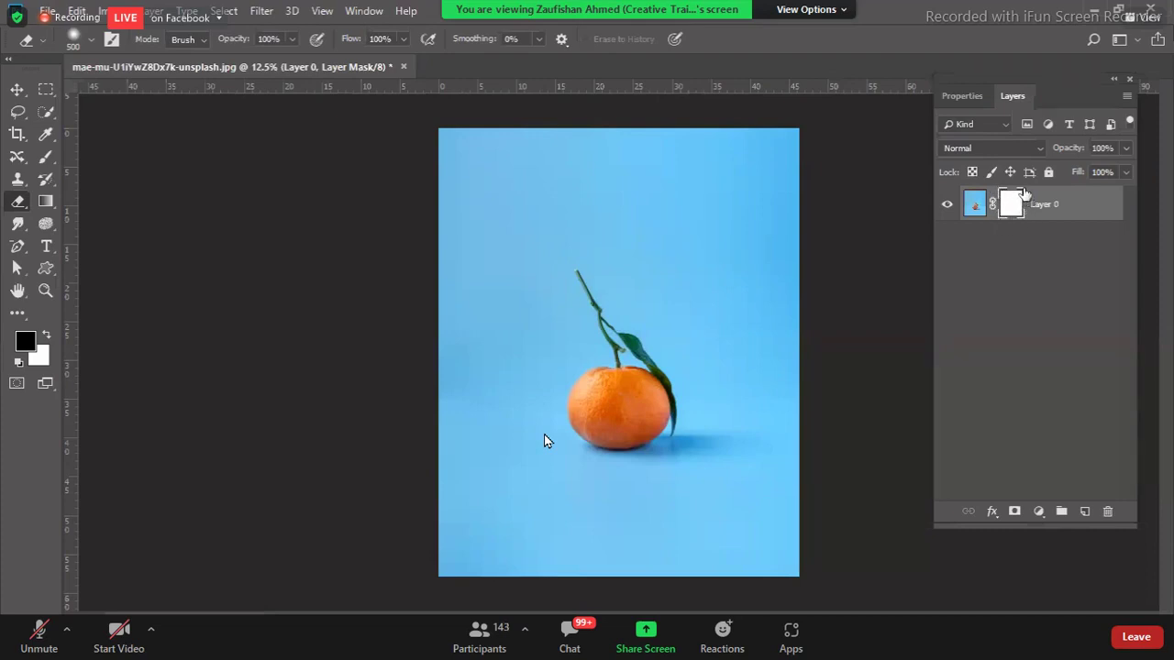
left_click(975, 206)
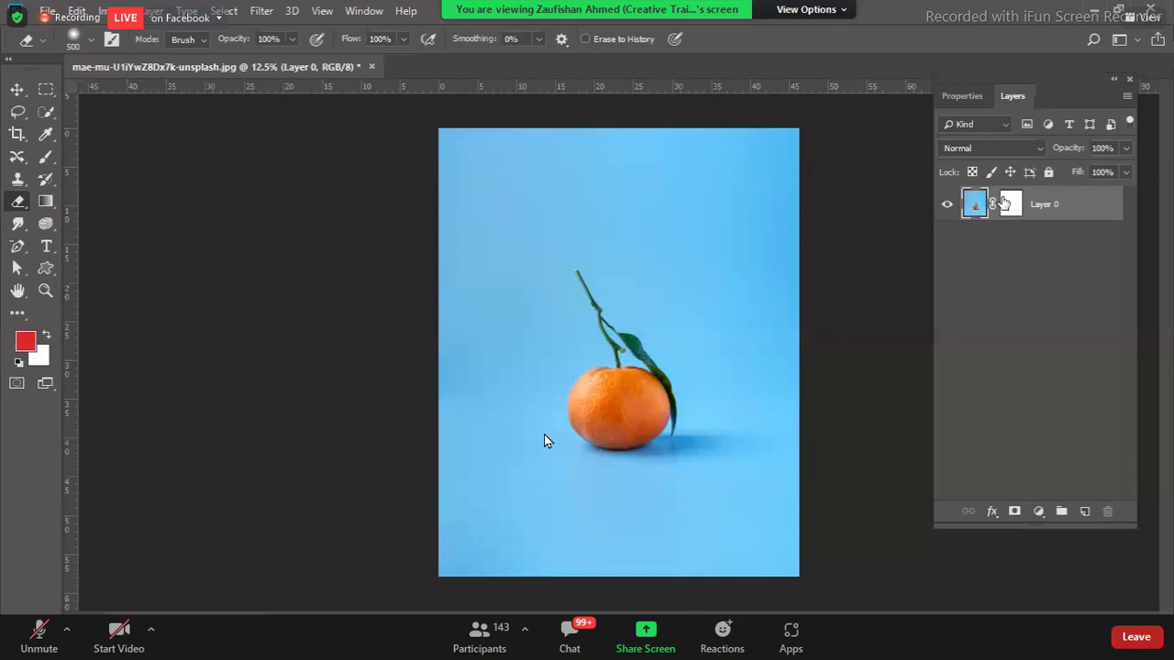
left_click(1007, 203)
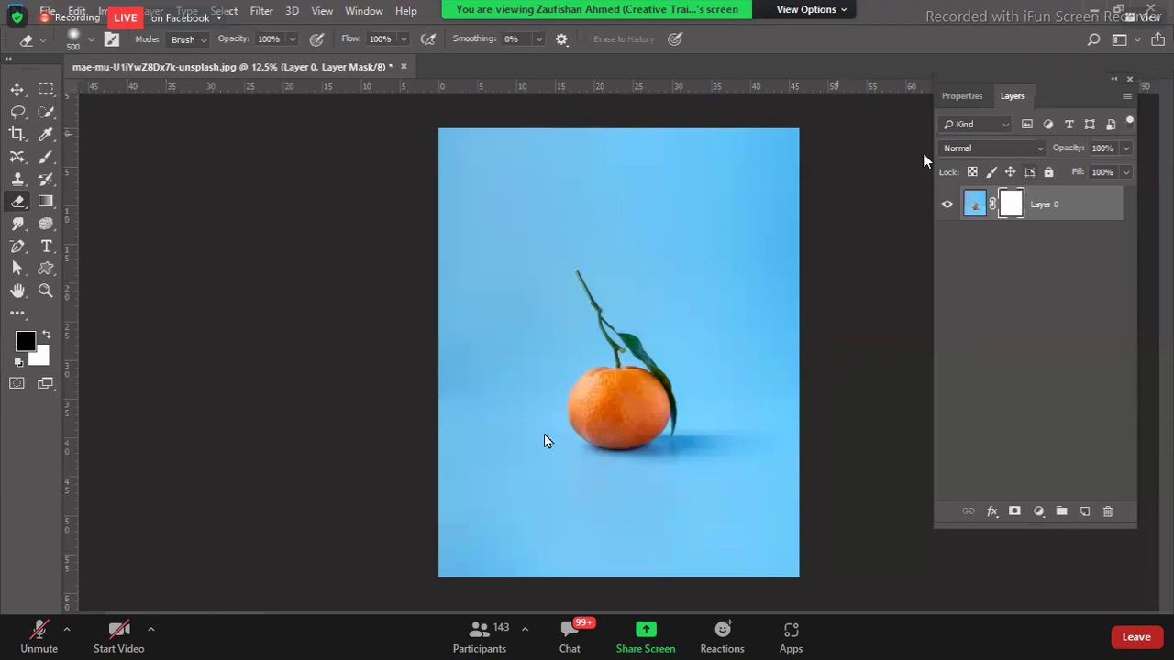
- Hide the image's upper part by painting black on the mask with a 500 px Brush, and restore it by painting white
right_click(49, 158)
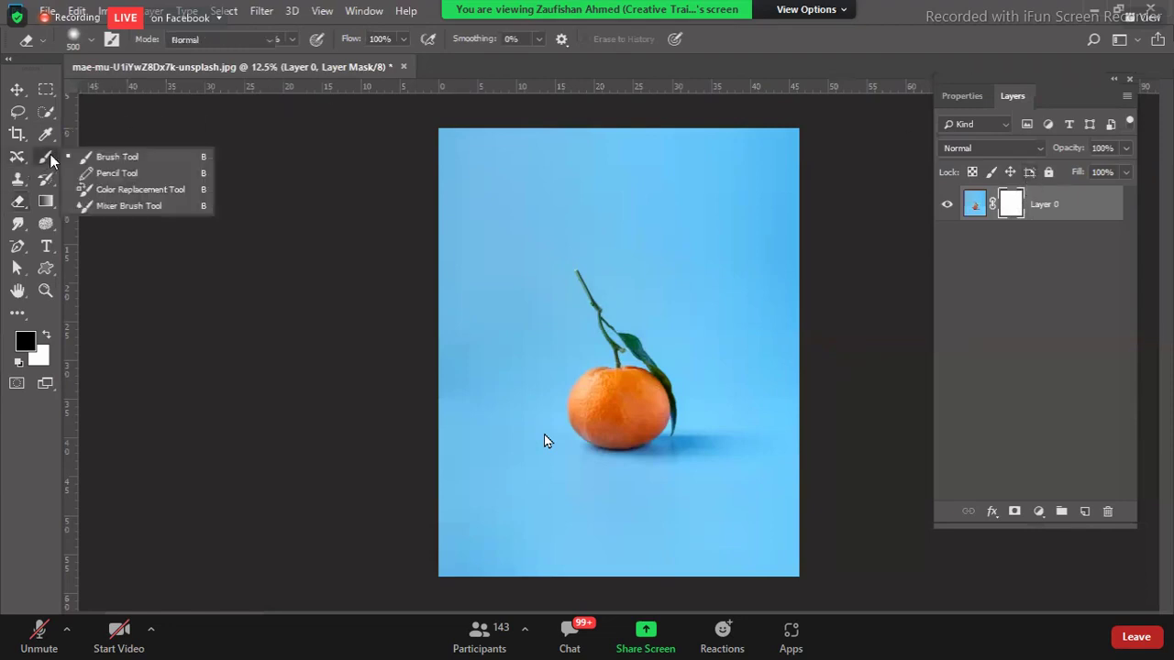
left_click(97, 156)
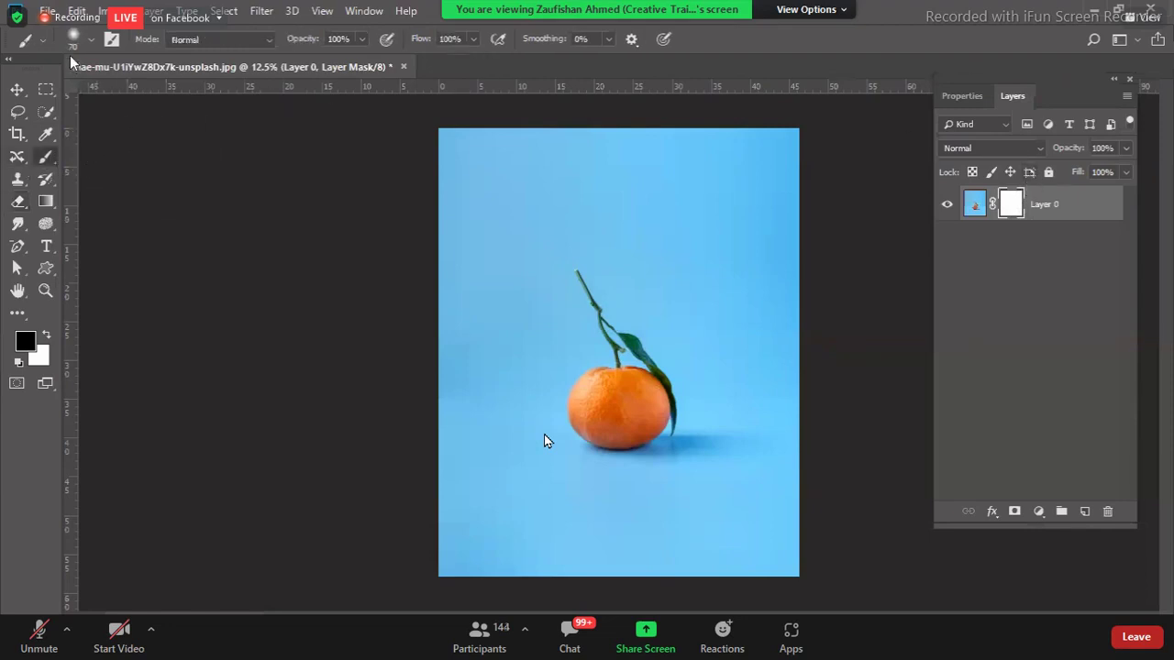
key("bracketright")
key("bracketright")
key("bracketright")
key("bracketright")
key("bracketright")
key("bracketright")
key("bracketright")
key("bracketright")
key("bracketright")
key("bracketright")
key("bracketright")
left_click_drag(442, 202, 808, 216)
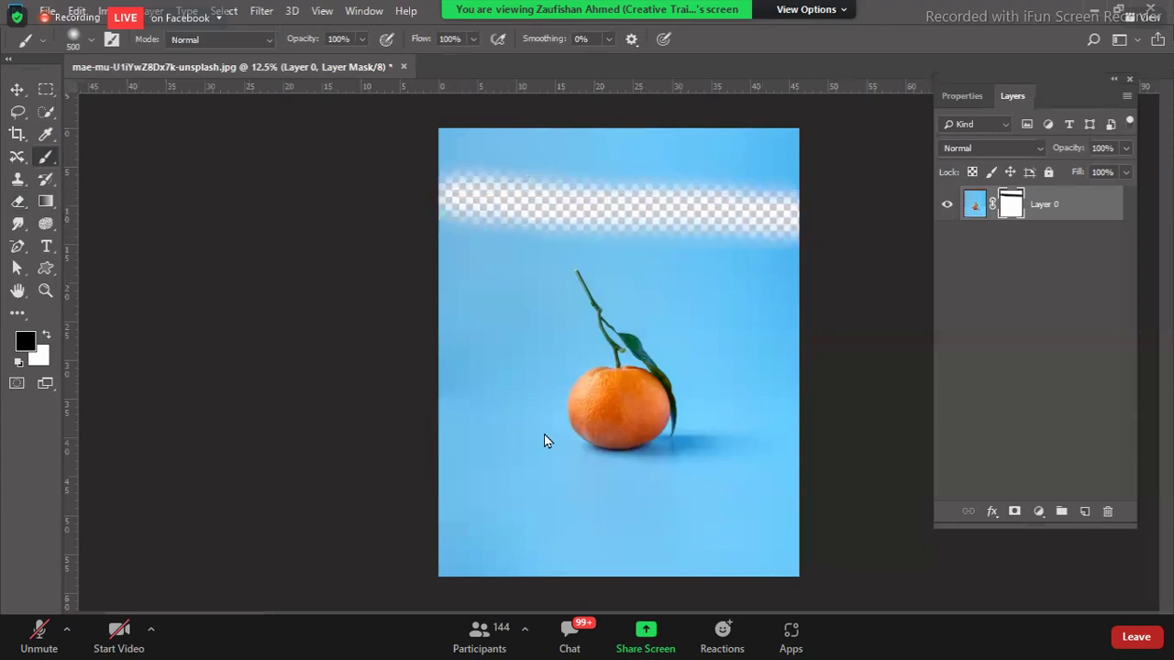
left_click_drag(446, 244, 860, 262)
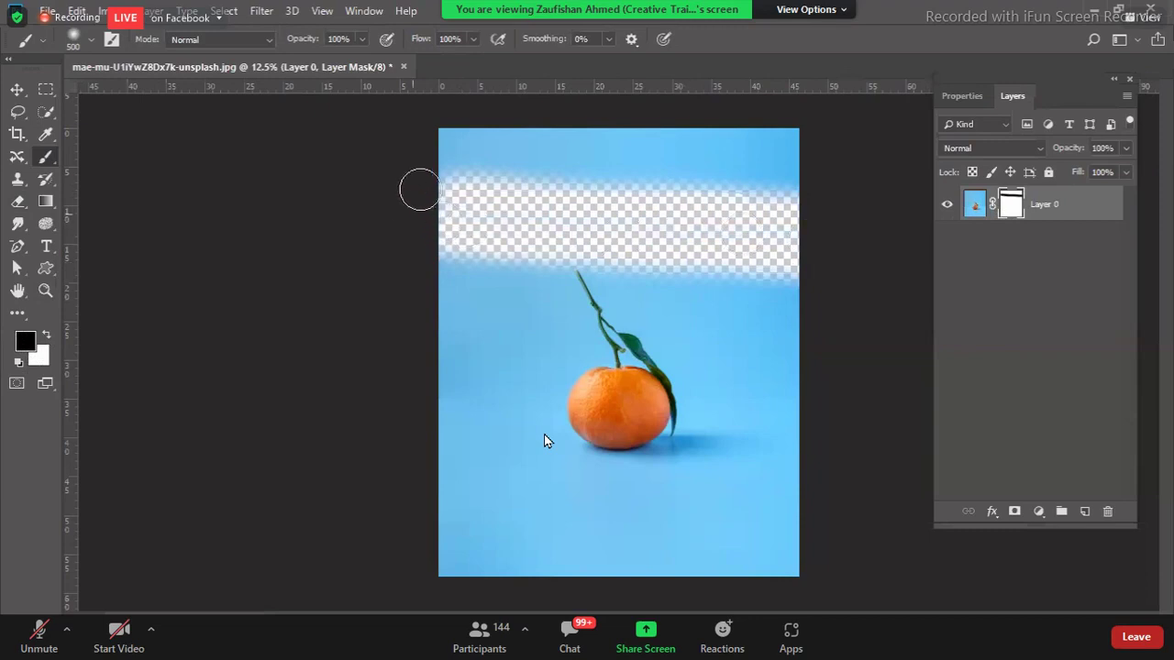
mouse_move(411, 202)
left_mouse_down()
mouse_move(493, 187)
mouse_move(810, 192)
left_mouse_up()
mouse_move(402, 139)
left_mouse_down()
mouse_move(614, 140)
mouse_move(812, 162)
left_mouse_up()
left_click_drag(376, 246, 930, 281)
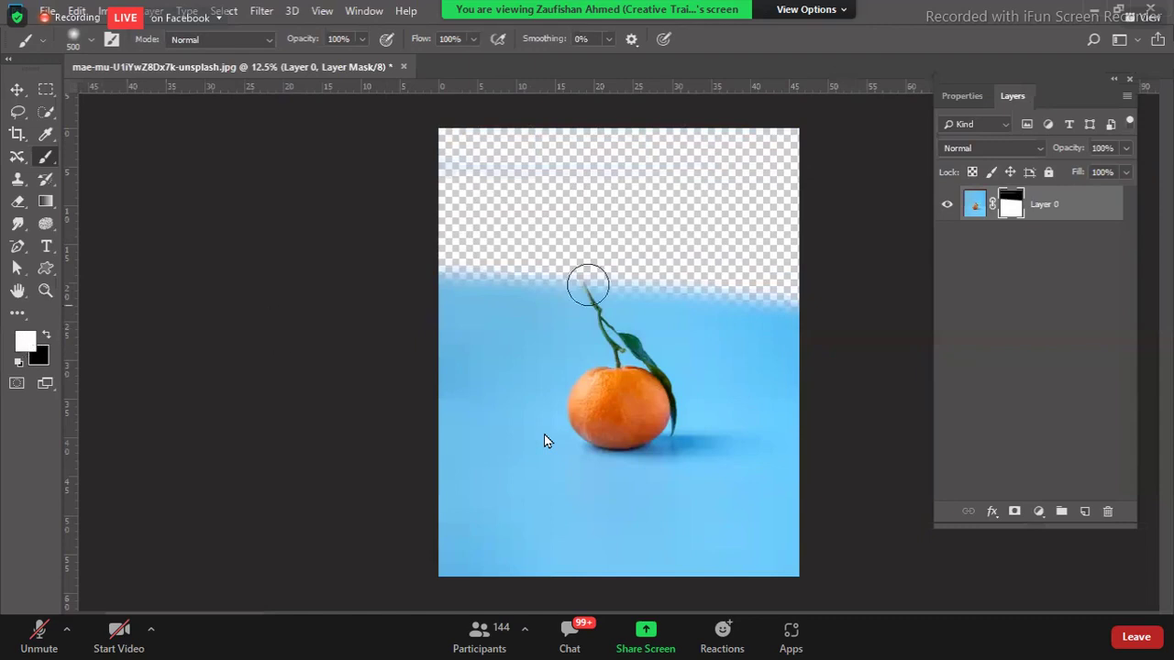
mouse_move(581, 280)
left_mouse_down()
mouse_move(370, 278)
mouse_move(831, 275)
mouse_move(419, 265)
mouse_move(744, 244)
mouse_move(522, 212)
mouse_move(817, 191)
mouse_move(440, 173)
mouse_move(540, 134)
mouse_move(798, 133)
left_mouse_up()
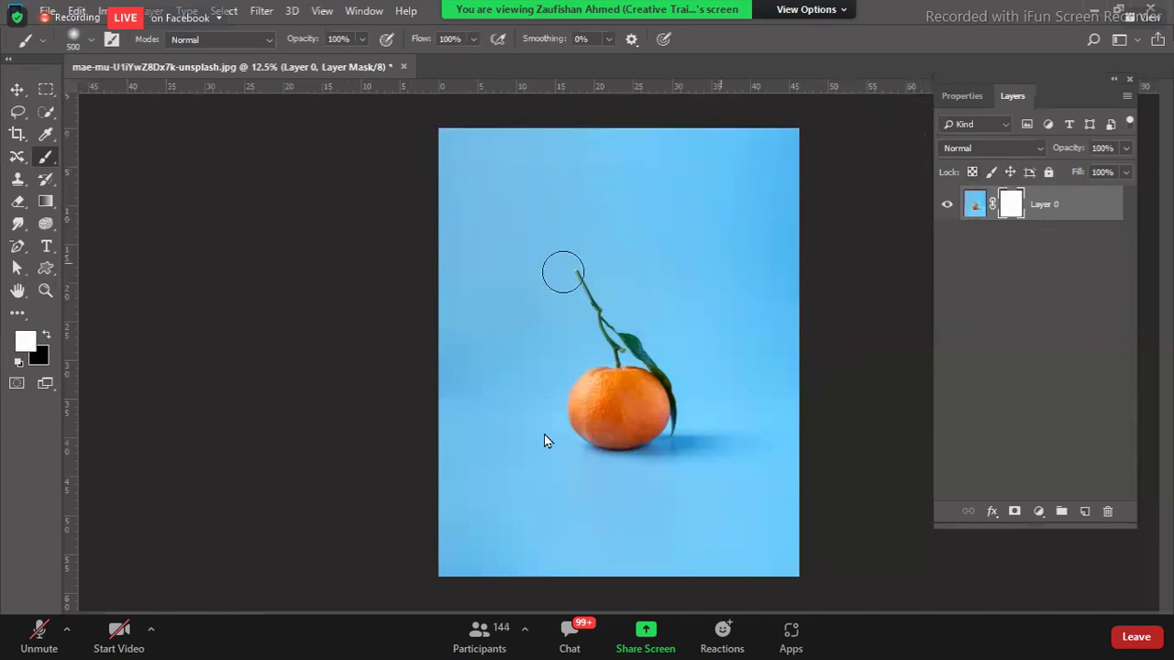
- Paint black on the mask down the blue area beside the mandarin, with a branch curving beneath the fruit
left_click(46, 336)
left_click_drag(461, 119, 475, 307)
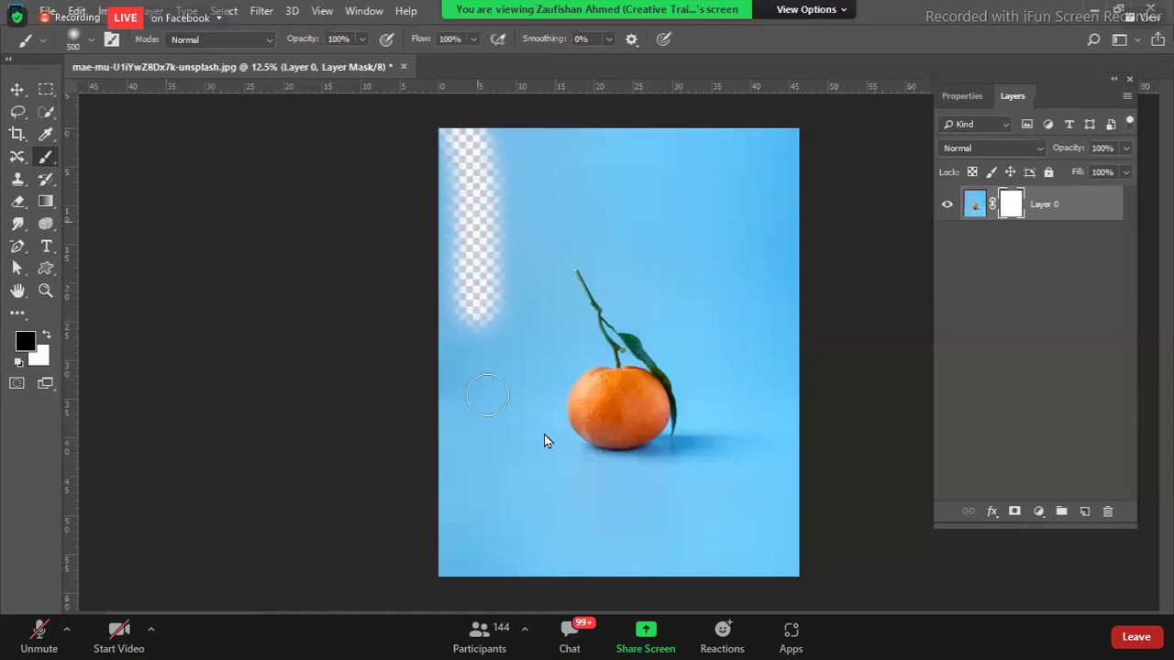
left_click_drag(487, 395, 527, 596)
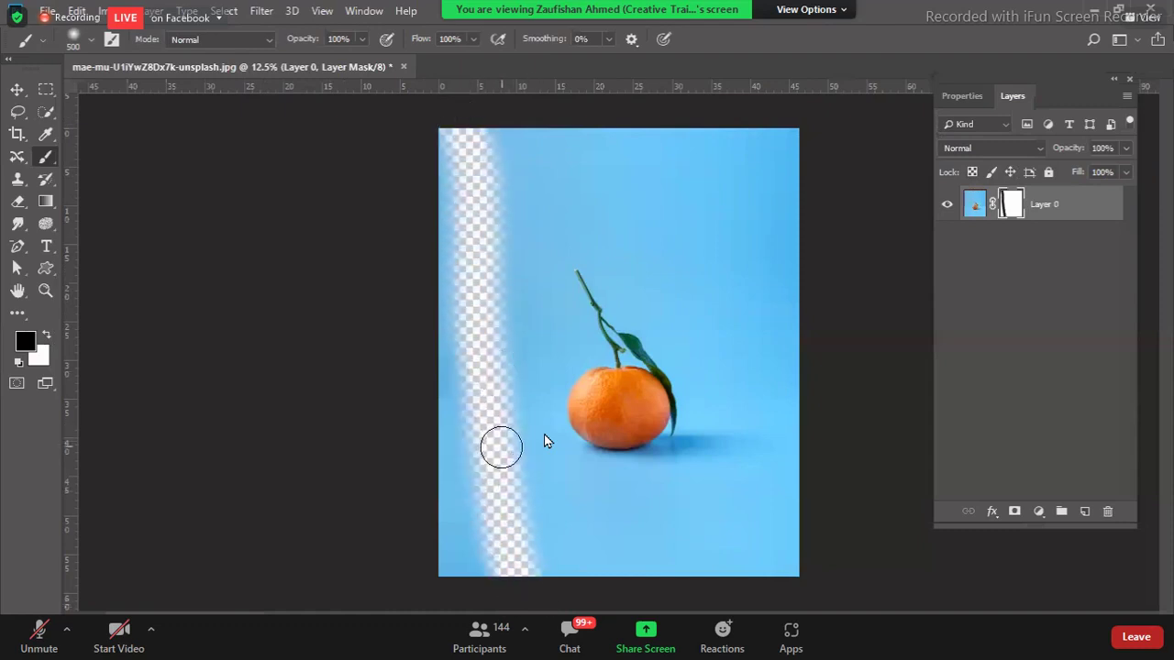
mouse_move(492, 422)
left_mouse_down()
mouse_move(559, 524)
mouse_move(709, 605)
mouse_move(748, 601)
left_mouse_up()
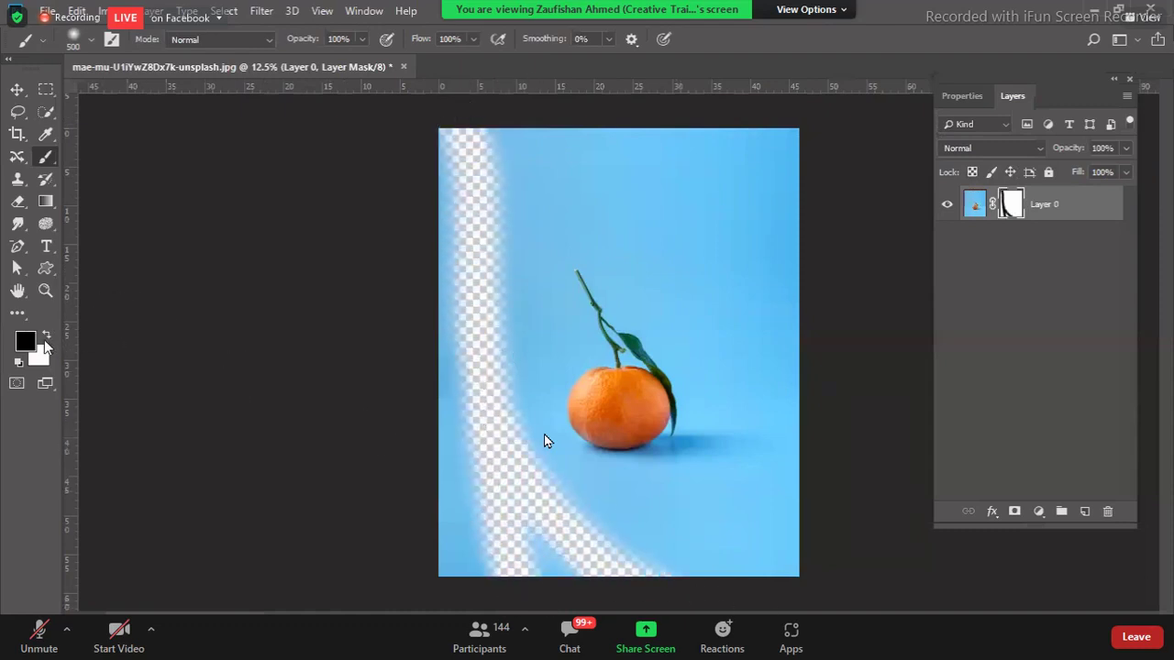
- Restore the areas hidden beside and beneath the mandarin by painting over them with white on the mask
left_click(47, 336)
mouse_move(646, 504)
left_mouse_down()
mouse_move(476, 562)
mouse_move(647, 555)
left_mouse_up()
mouse_move(538, 472)
left_mouse_down()
mouse_move(459, 445)
mouse_move(481, 419)
mouse_move(509, 415)
mouse_move(497, 437)
mouse_move(475, 108)
mouse_move(516, 363)
mouse_move(497, 258)
mouse_move(465, 451)
mouse_move(413, 141)
left_mouse_up()
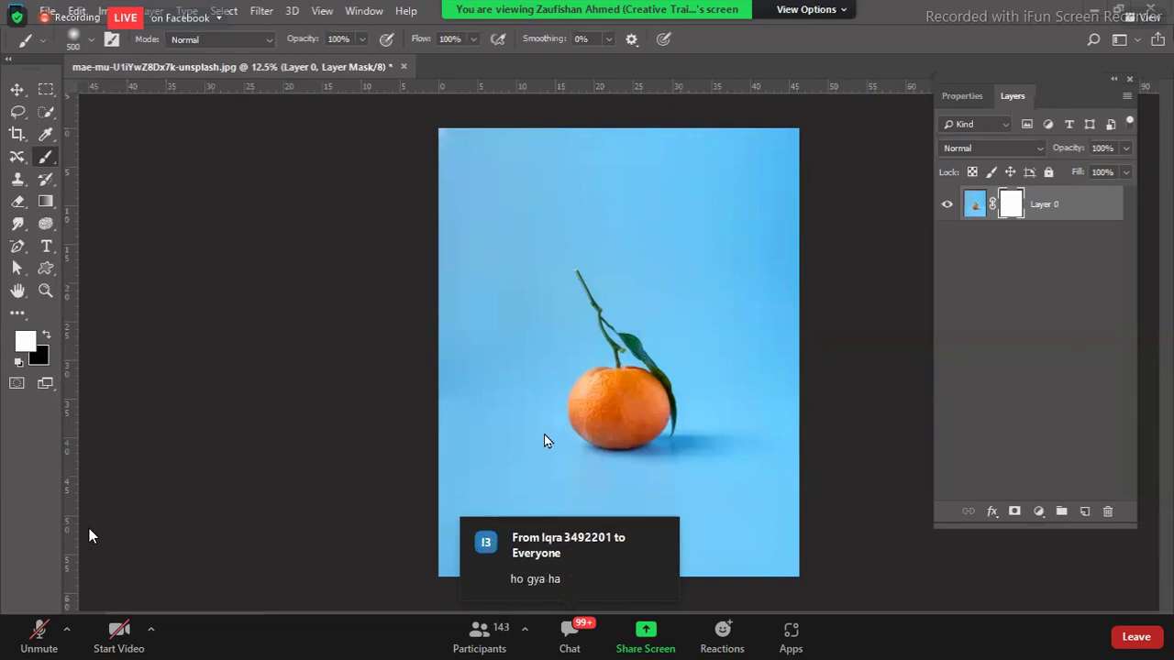
- Close the mandarin image without saving and open the JPG of grass with white daisies from the Downloads folder
left_click(403, 66)
left_click(600, 262)
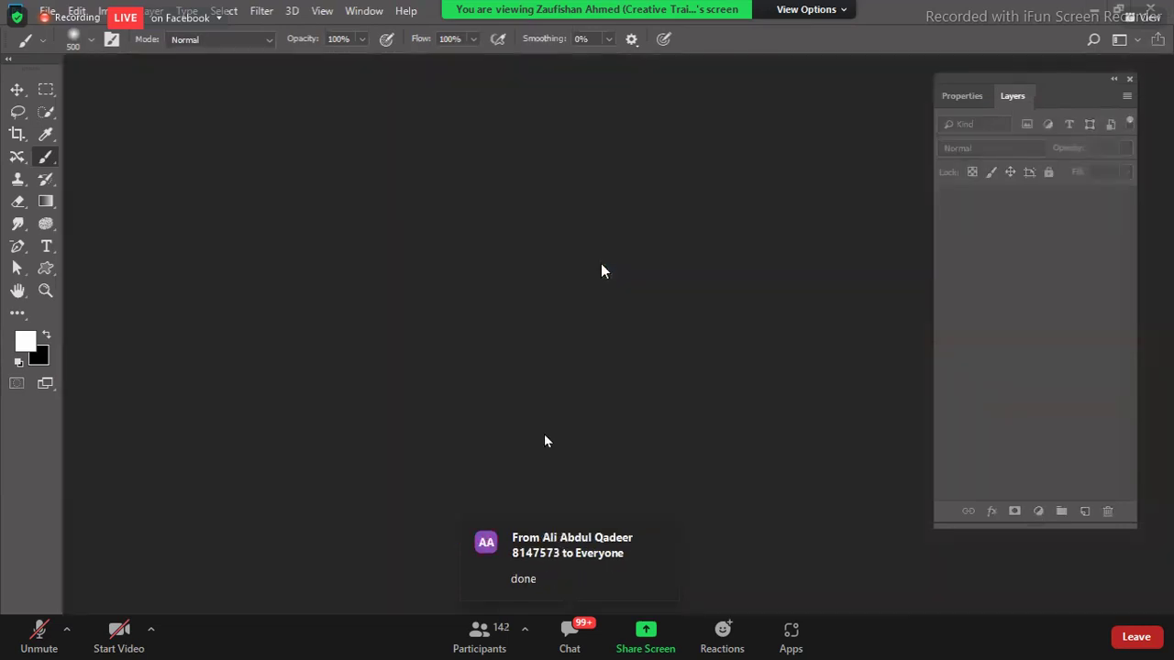
key("ctrl+o")
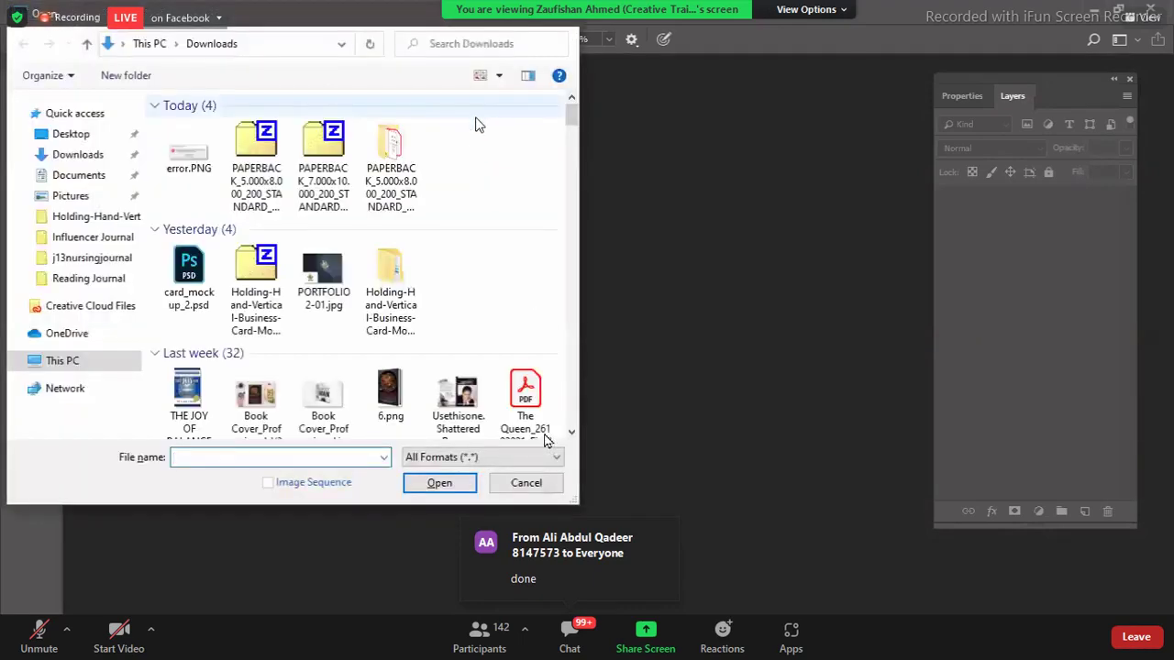
scroll(474, 307, "down", 5)
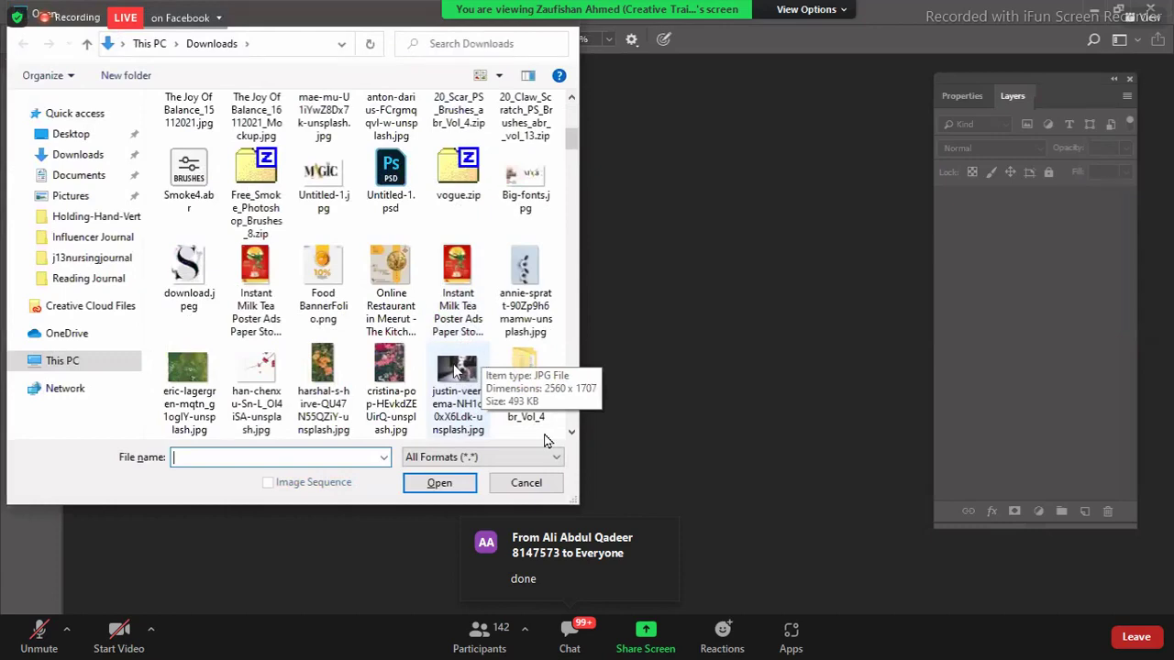
left_click(188, 369)
key("Tab")
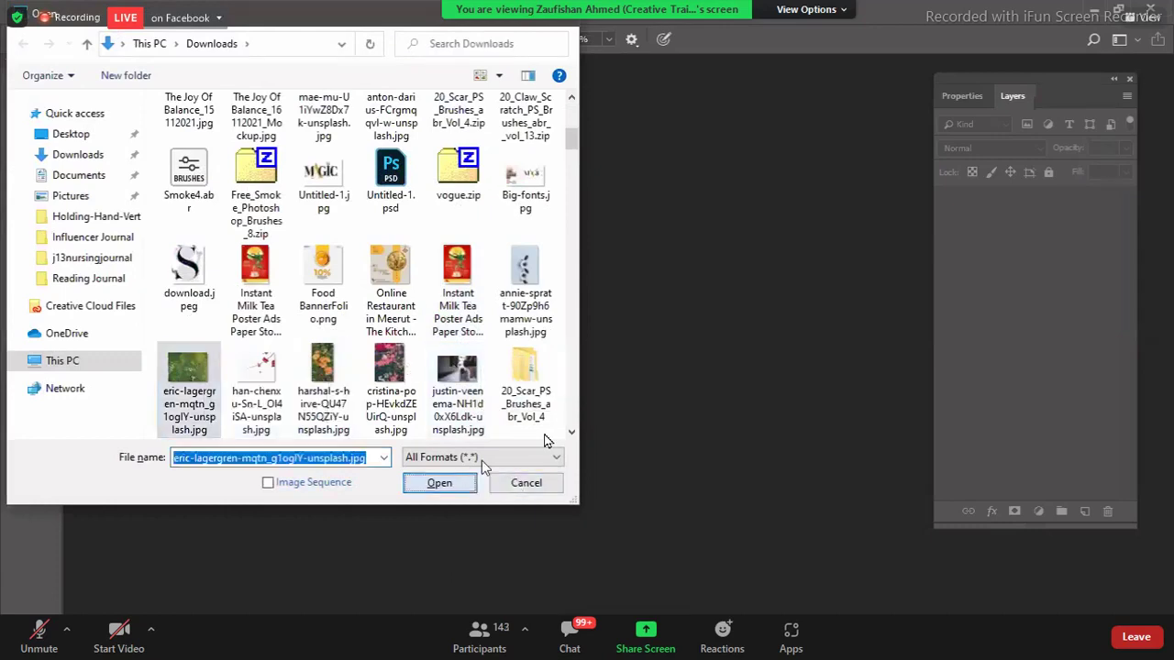
key("Return")
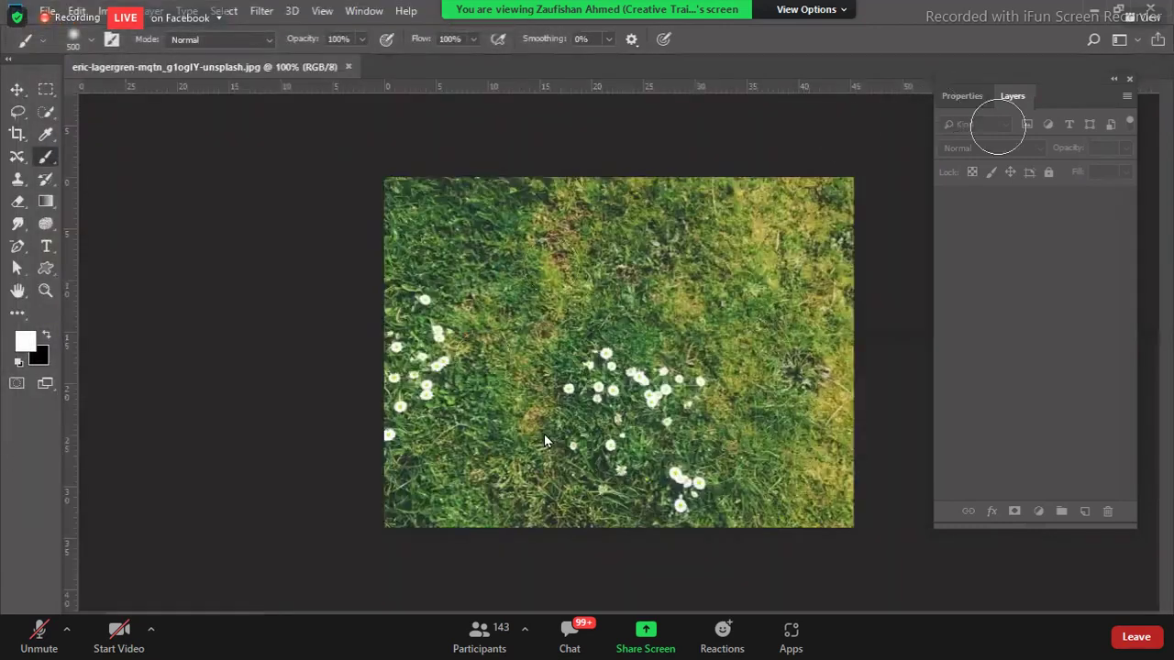
- Convert the grass photo's Background into Layer 0 and add a layer mask to it
double_click(1037, 203)
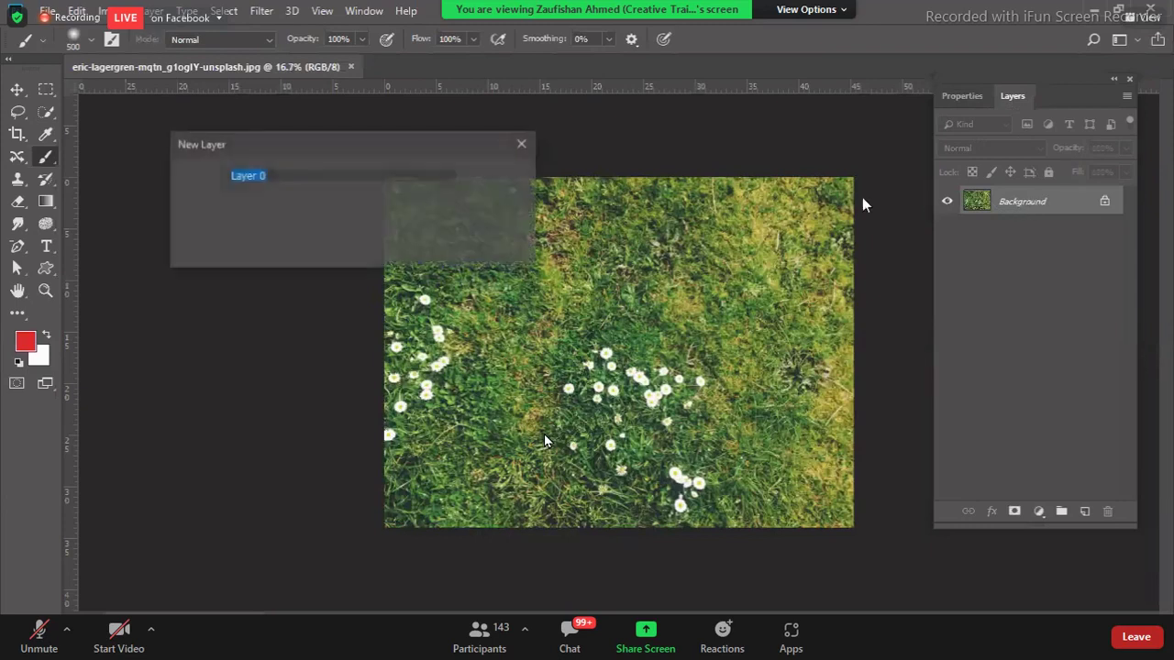
key("Return")
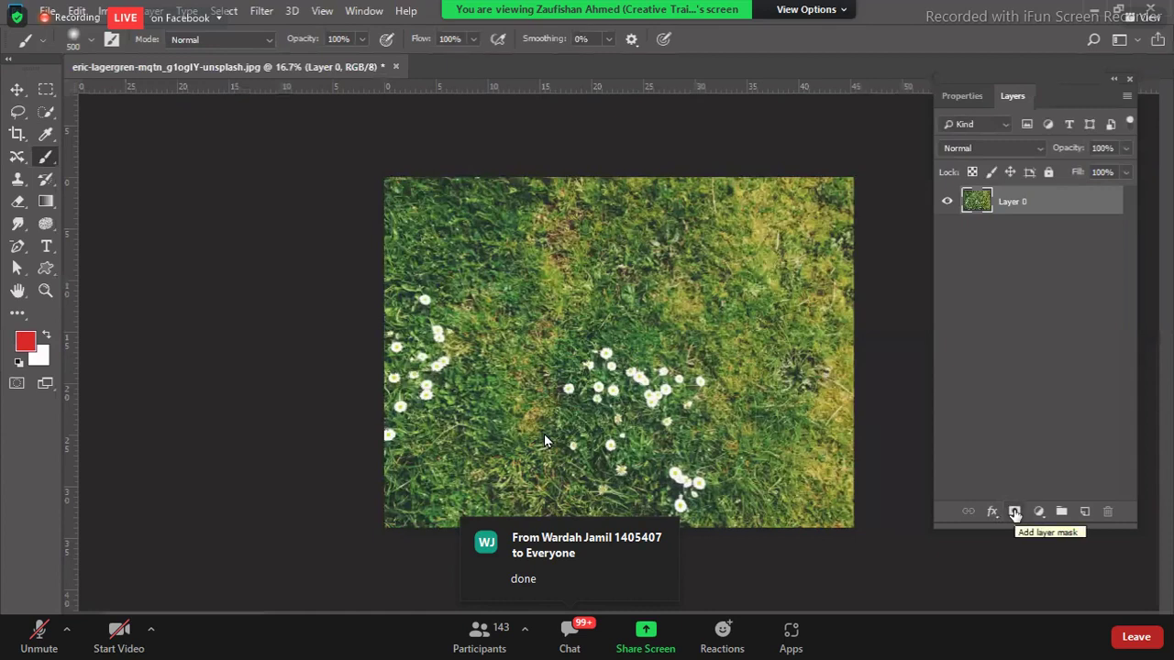
left_click(1015, 511)
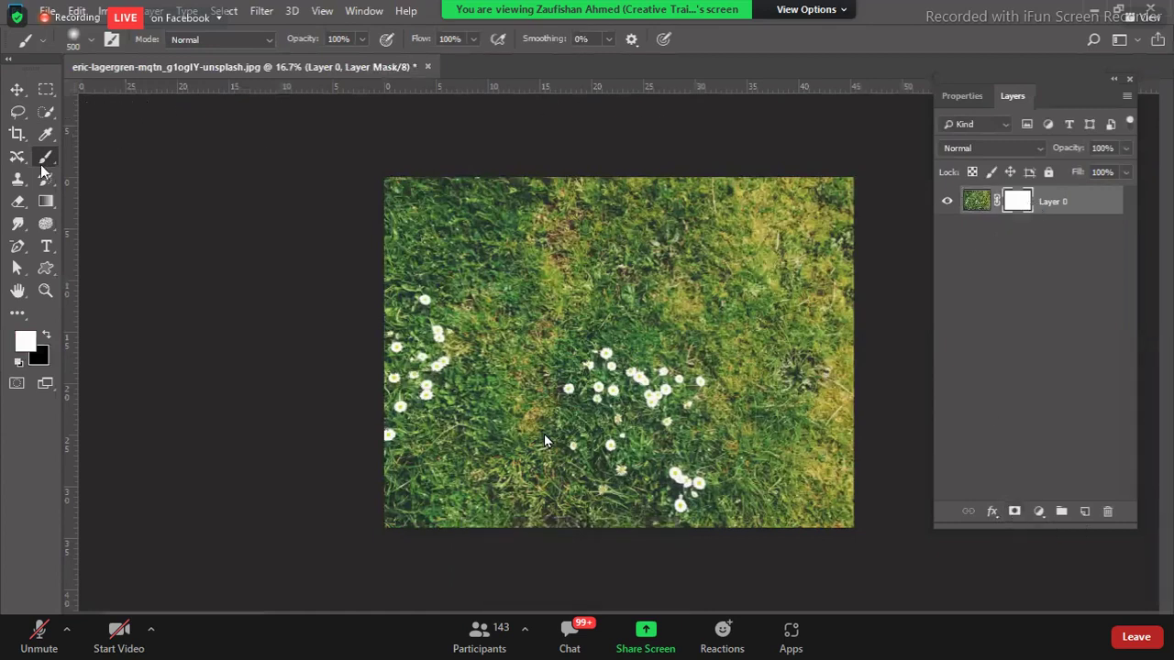
- Paint black on the mask with the 500 px Brush to hide a horizontal band across the grass photo's upper half
left_click(49, 335)
left_click_drag(370, 255, 642, 244)
mouse_move(892, 239)
left_mouse_down()
mouse_move(830, 275)
mouse_move(367, 288)
left_mouse_up()
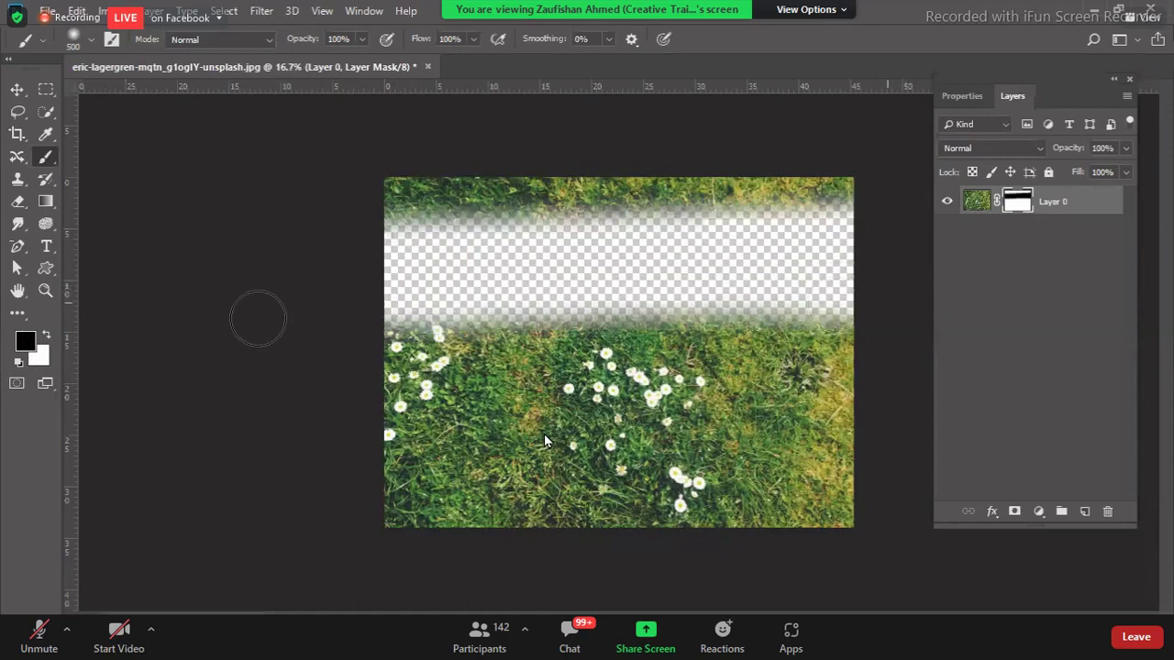
- Restore the hidden band across the grass photo's upper half by painting white over it on the layer mask
left_click(46, 336)
mouse_move(356, 283)
left_mouse_down()
mouse_move(400, 311)
mouse_move(893, 299)
left_mouse_up()
mouse_move(388, 288)
left_mouse_down()
mouse_move(879, 269)
mouse_move(896, 257)
mouse_move(709, 219)
mouse_move(930, 213)
mouse_move(461, 206)
mouse_move(230, 220)
left_mouse_up()
mouse_move(679, 201)
left_mouse_down()
mouse_move(524, 276)
mouse_move(872, 307)
mouse_move(365, 336)
mouse_move(848, 334)
mouse_move(347, 395)
left_mouse_up()
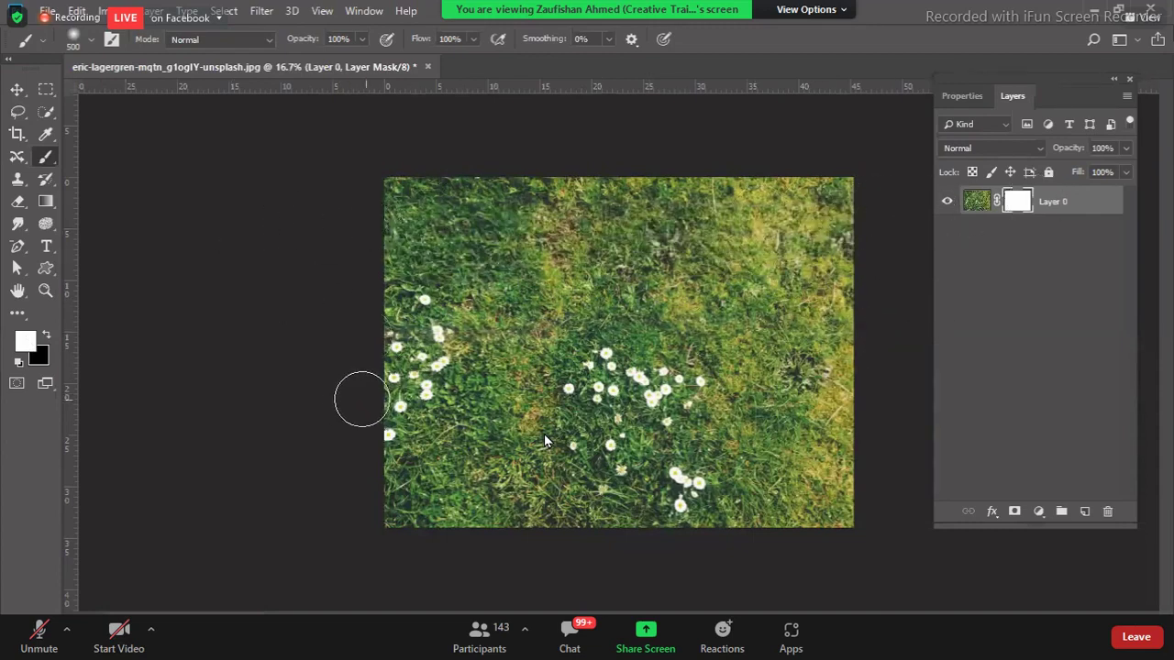
- Paint black on the mask with the 500 px Brush to hide the lower half of the grass photo
key("x")
mouse_move(387, 517)
left_mouse_down()
mouse_move(975, 498)
mouse_move(289, 476)
mouse_move(864, 451)
mouse_move(850, 464)
mouse_move(859, 430)
mouse_move(311, 446)
mouse_move(281, 498)
left_mouse_up()
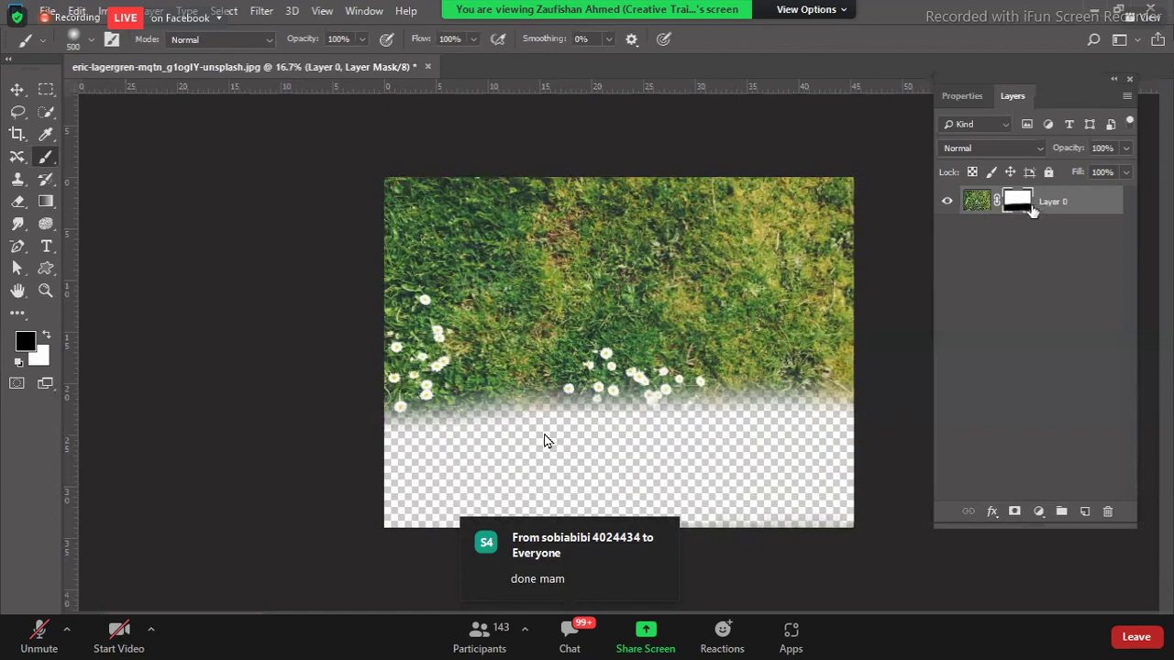
mouse_move(367, 412)
left_mouse_down()
mouse_move(708, 395)
mouse_move(943, 348)
left_mouse_up()
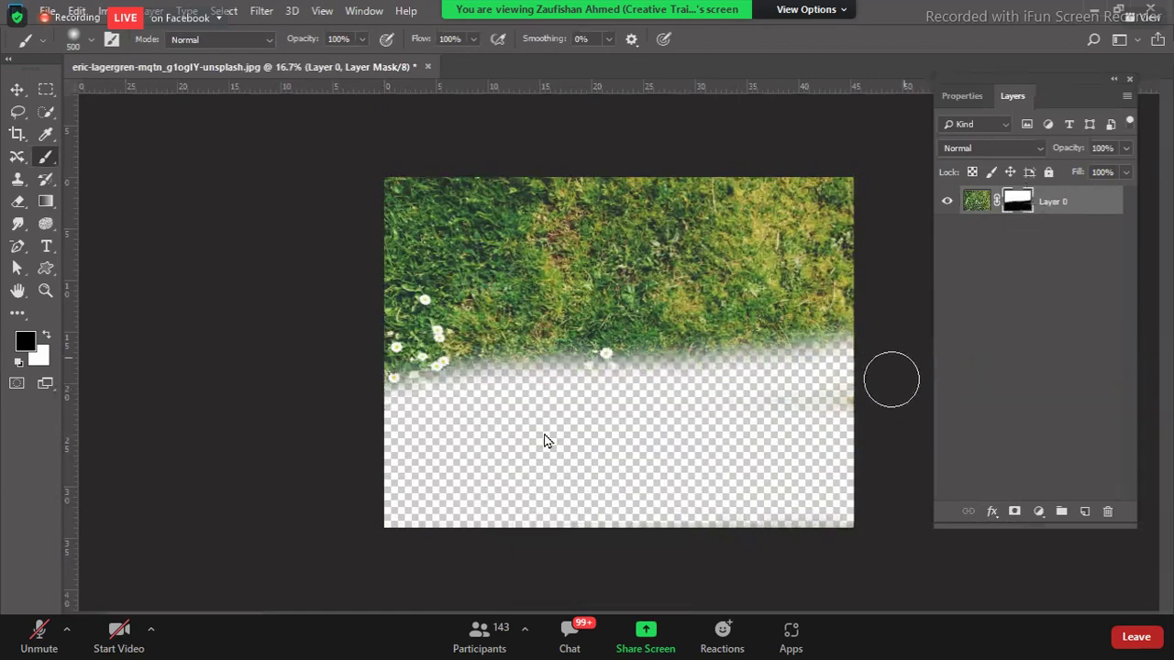
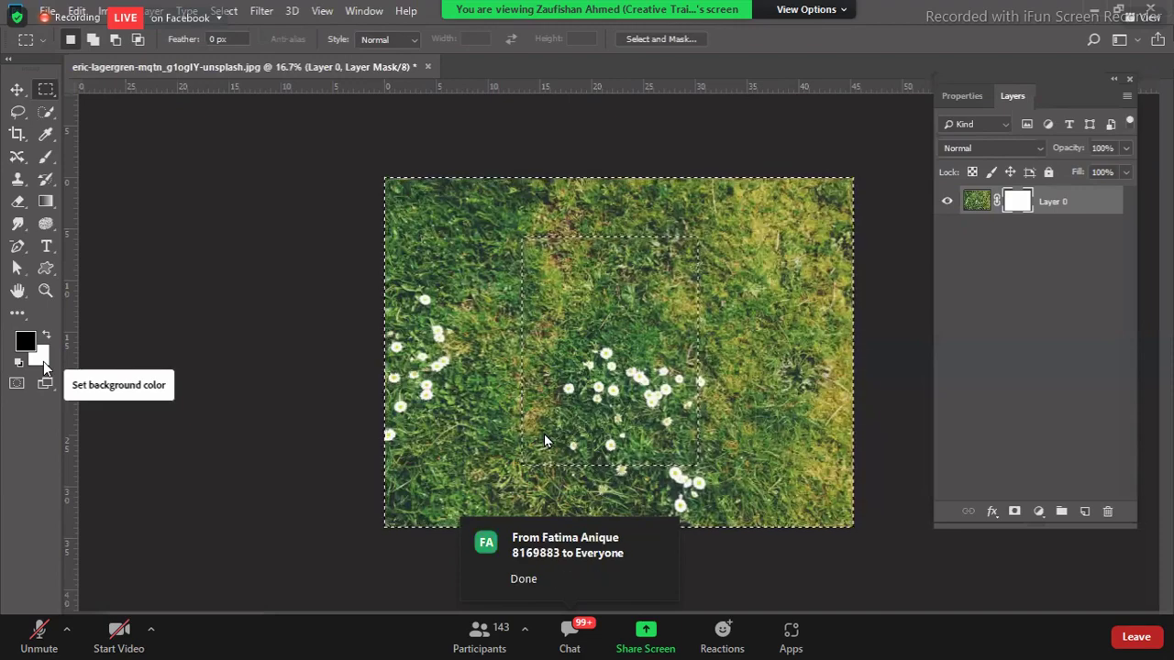
- Clear the selection on the grass photo and close the image without saving
key("ctrl+d")
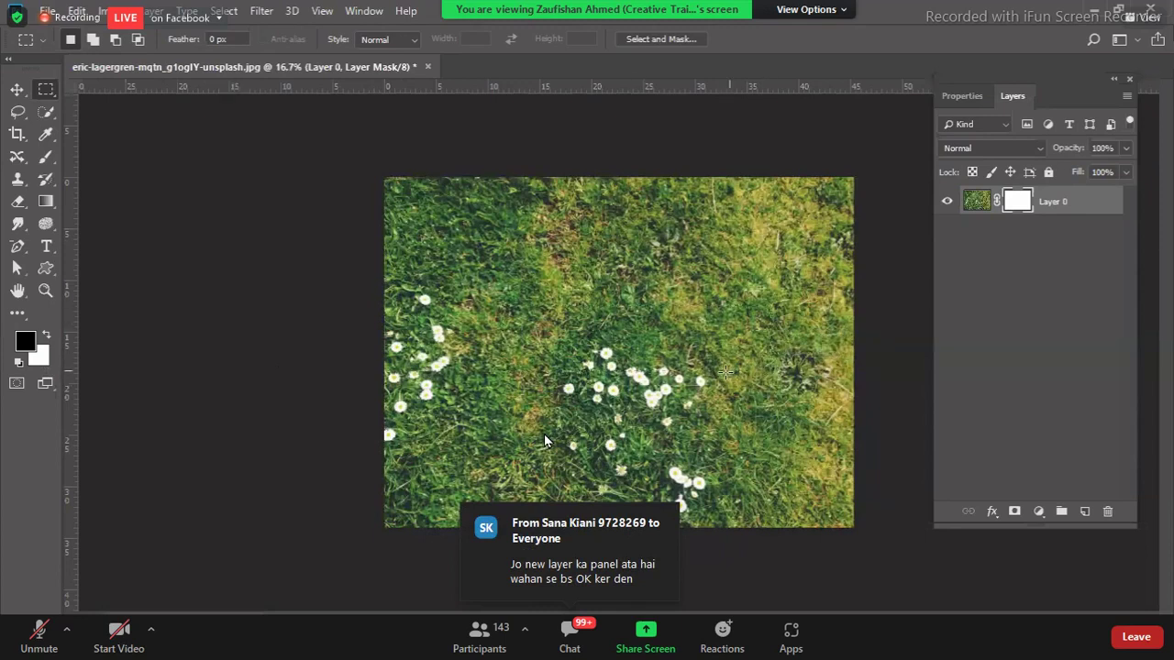
left_click_drag(532, 243, 704, 451)
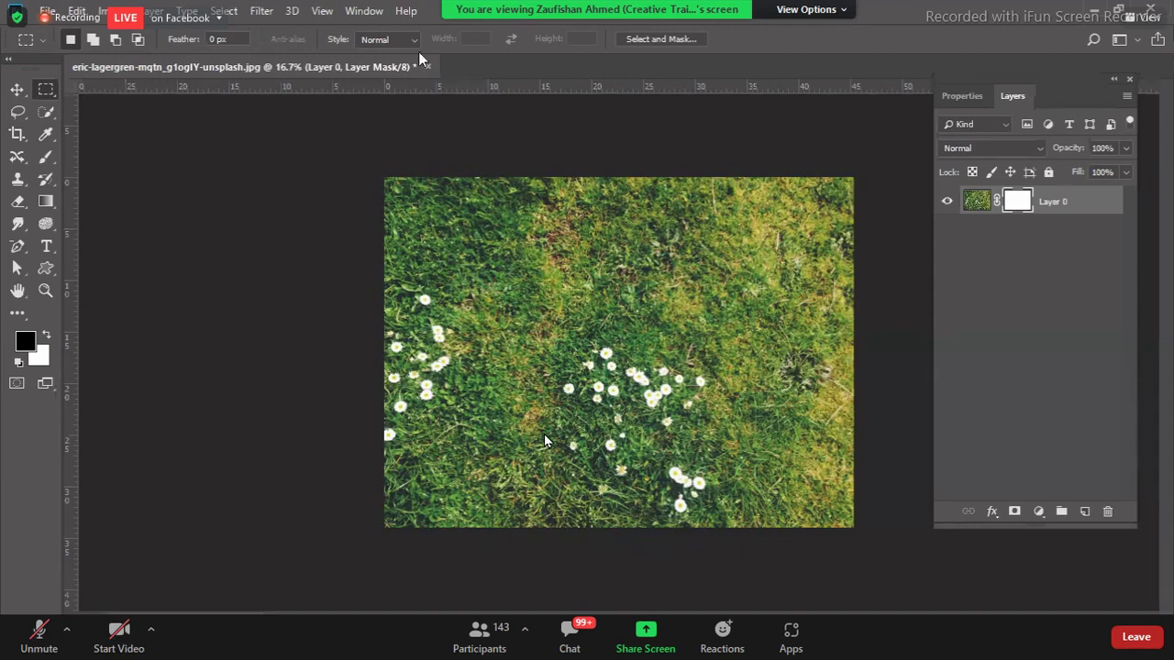
left_click(25, 90)
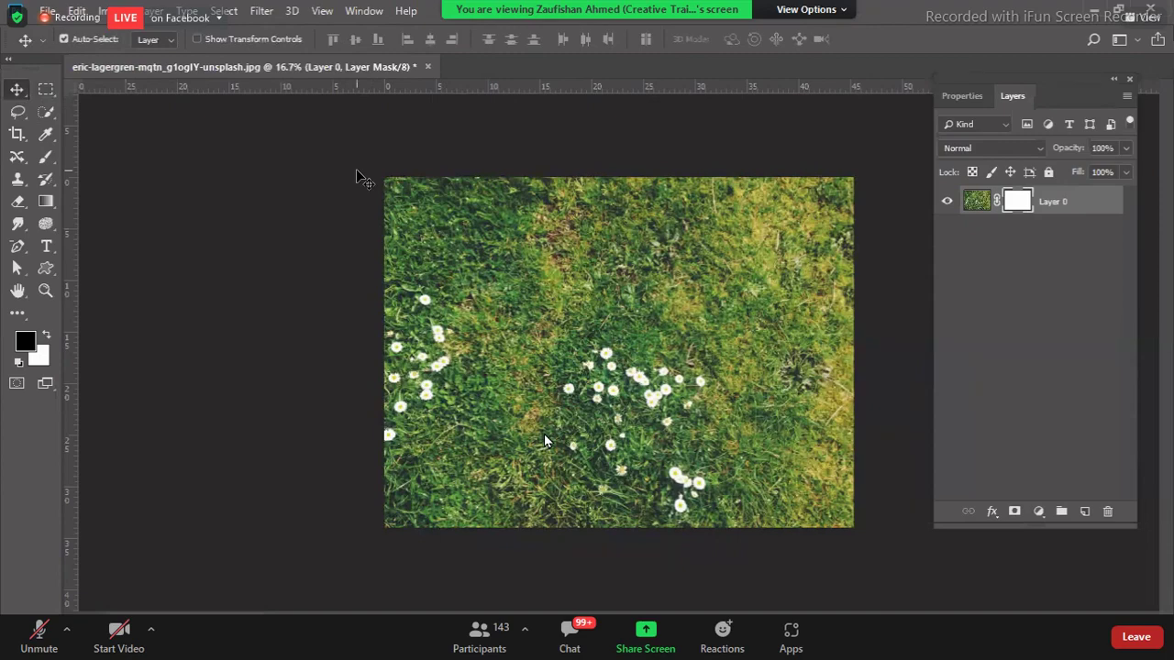
left_click(428, 66)
left_click(578, 251)
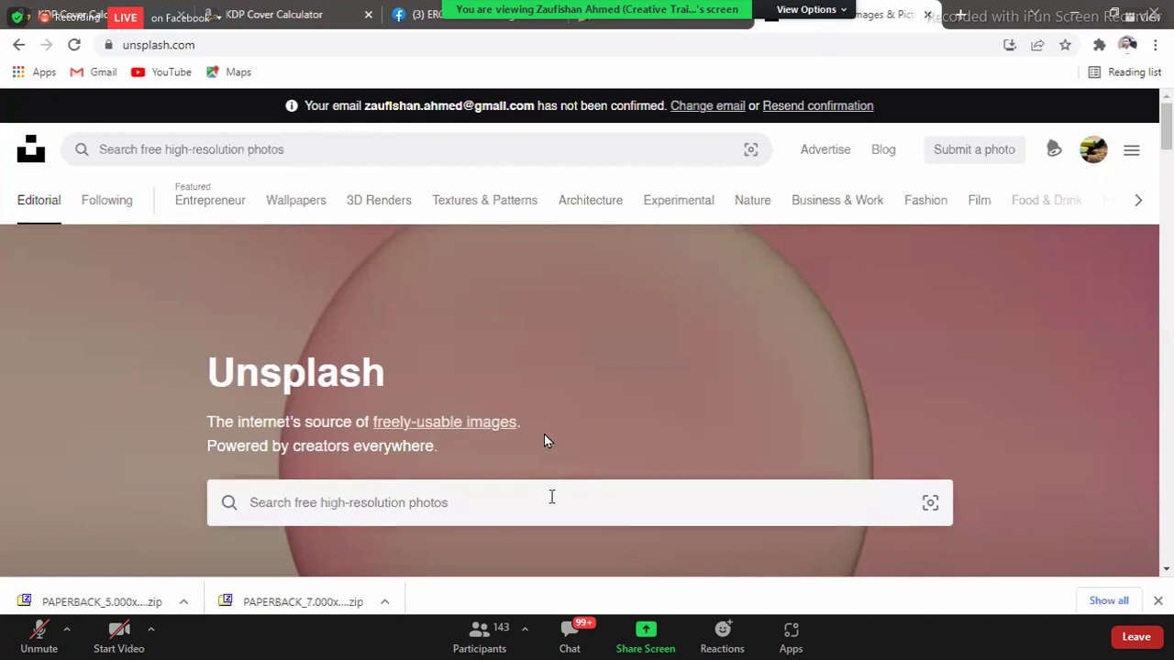
- Search Unsplash in the browser for fruits and open the sliced citrus photo in a new tab
left_click(553, 502)
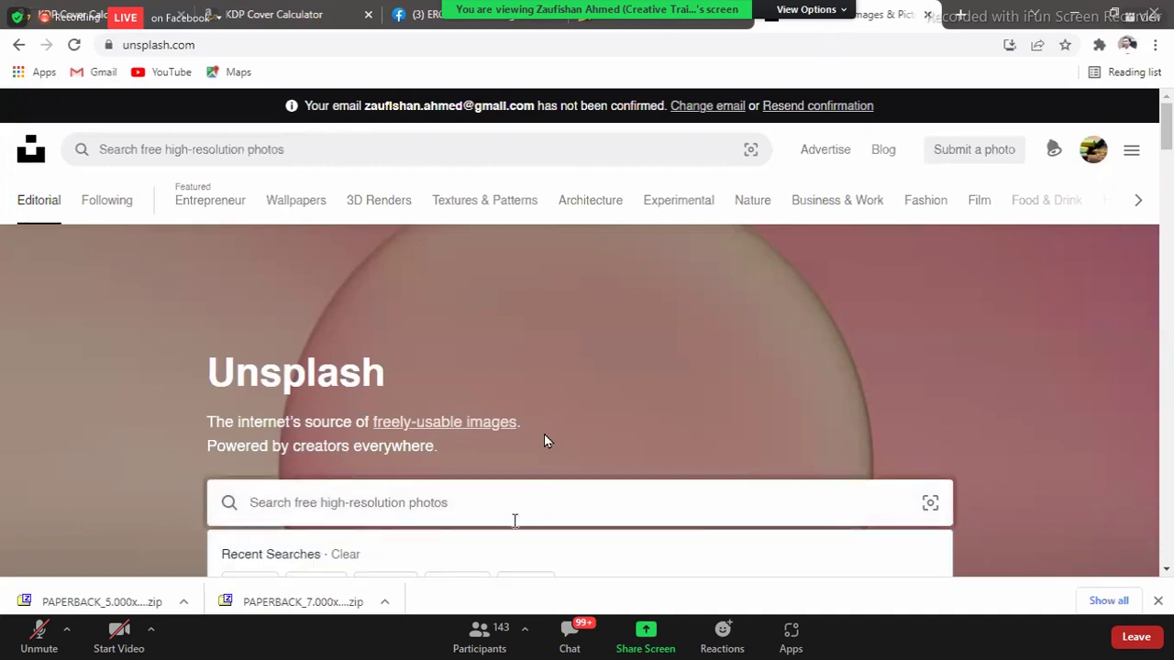
scroll(514, 497, "down", 3)
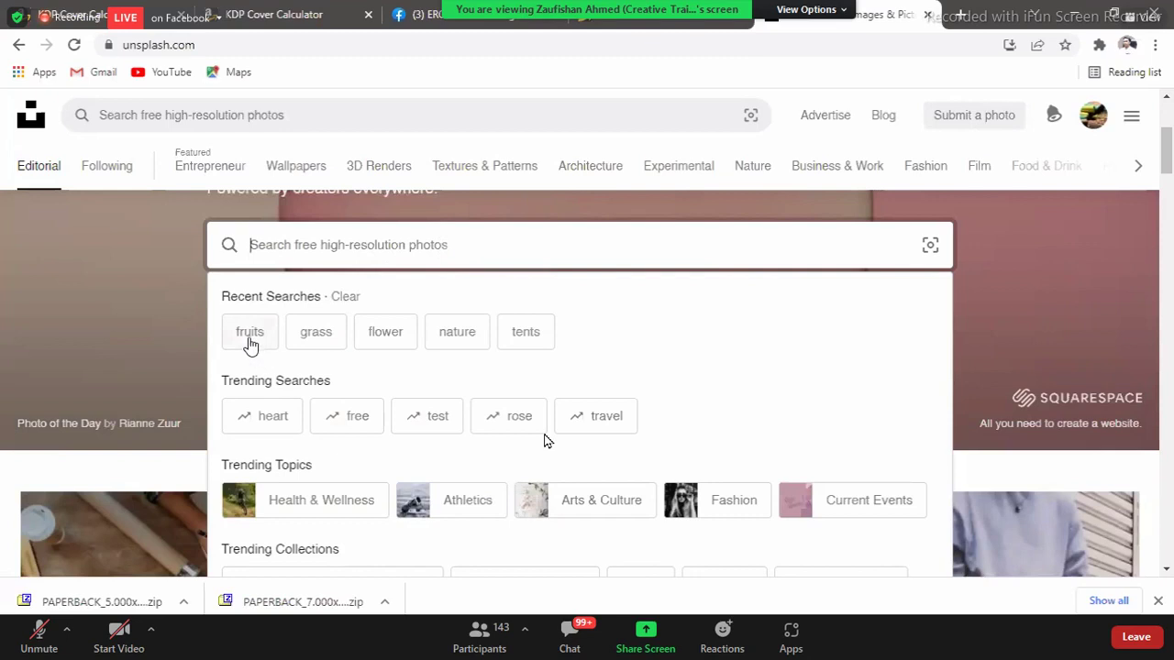
left_click(251, 338)
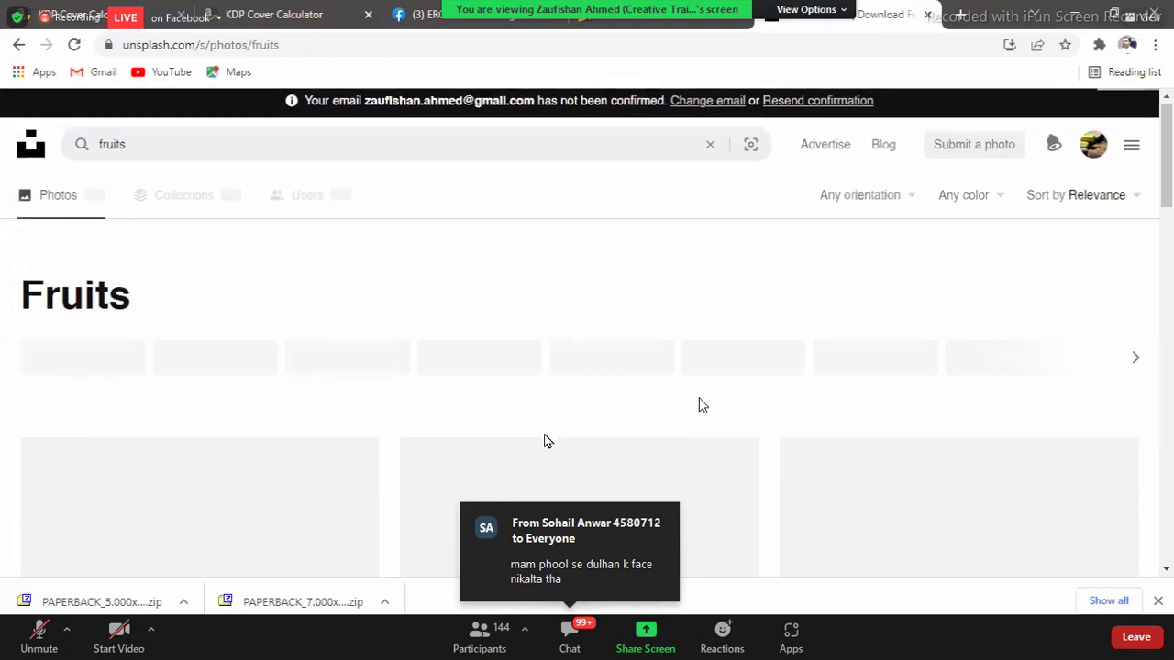
scroll(698, 405, "down", 1)
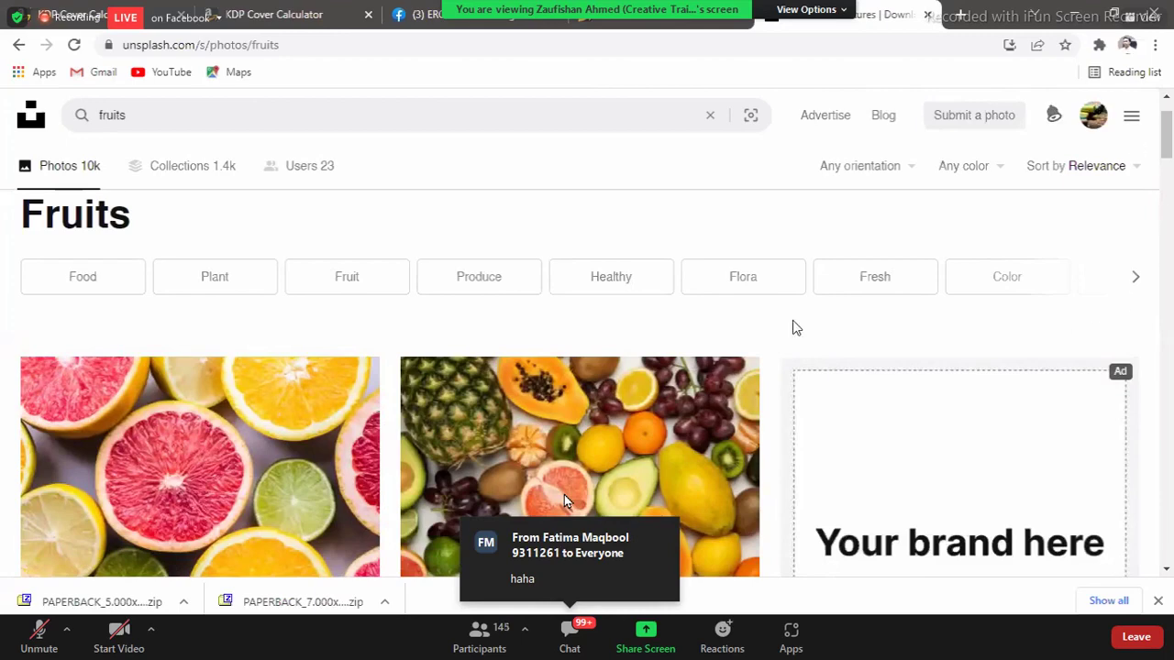
scroll(564, 500, "down", 1)
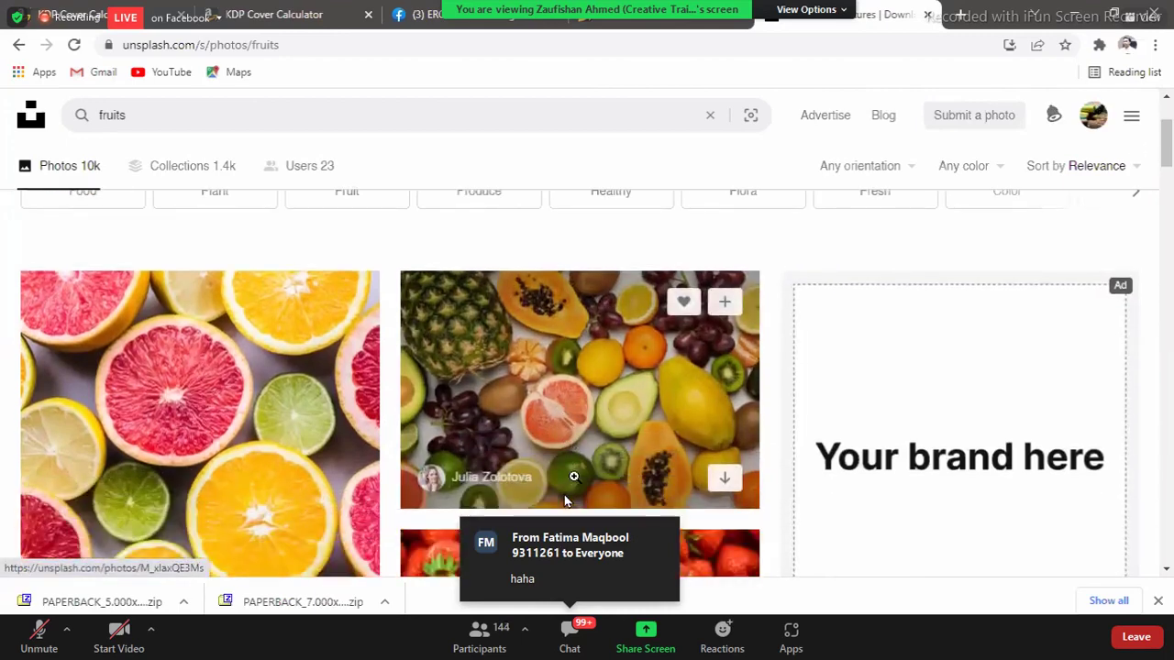
scroll(713, 429, "down", 2)
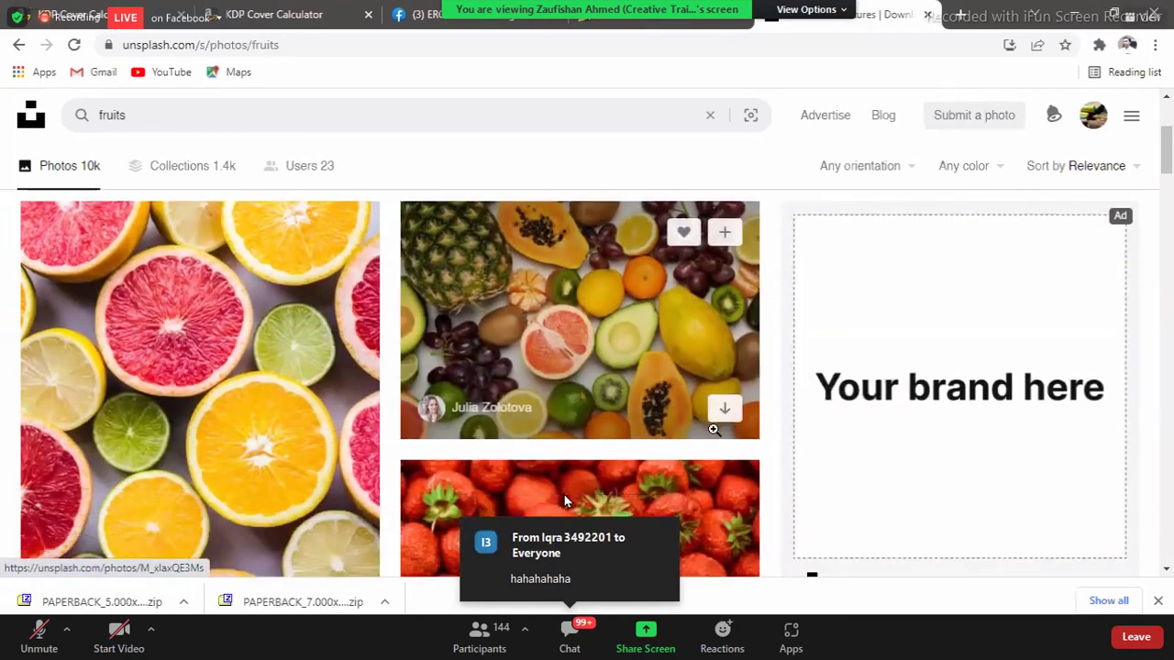
scroll(583, 428, "down", 1)
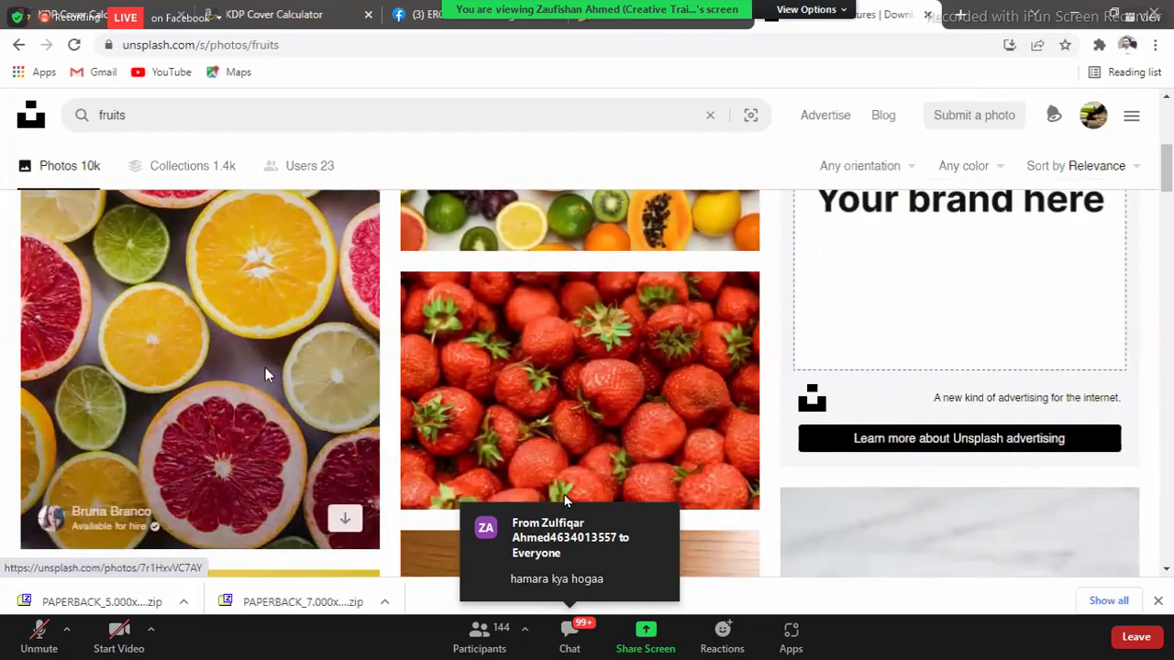
right_click(224, 367)
left_click(351, 81)
- Browse further through the fruits photos and open the link options of the fruit bowl photo
scroll(678, 416, "down", 3)
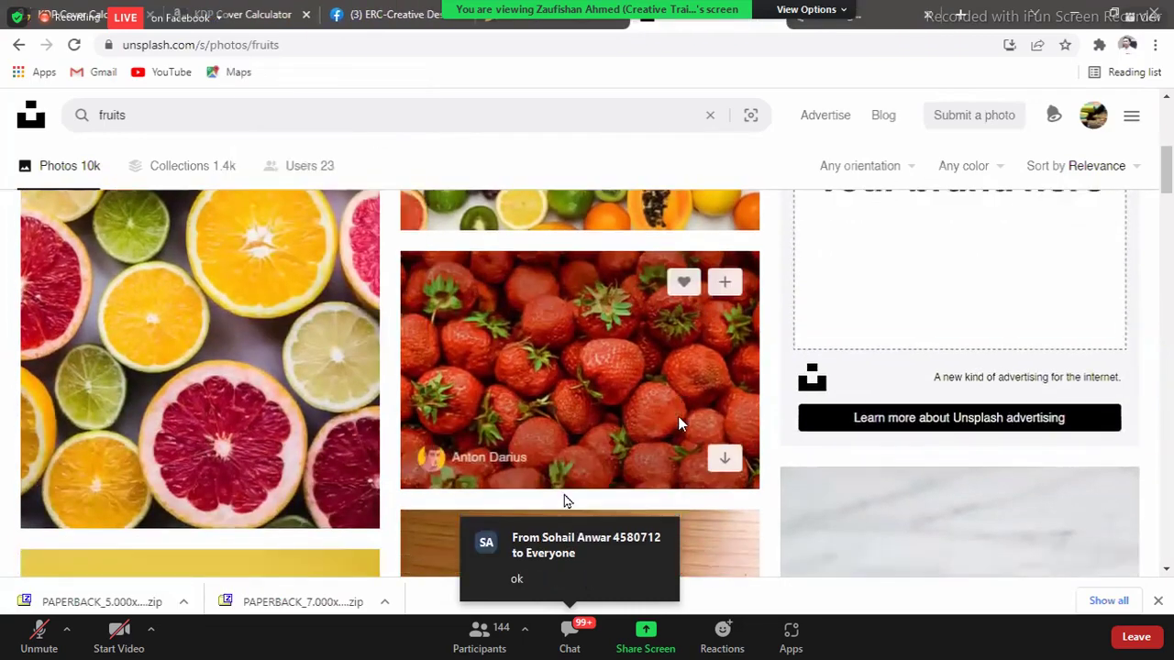
scroll(678, 419, "down", 2)
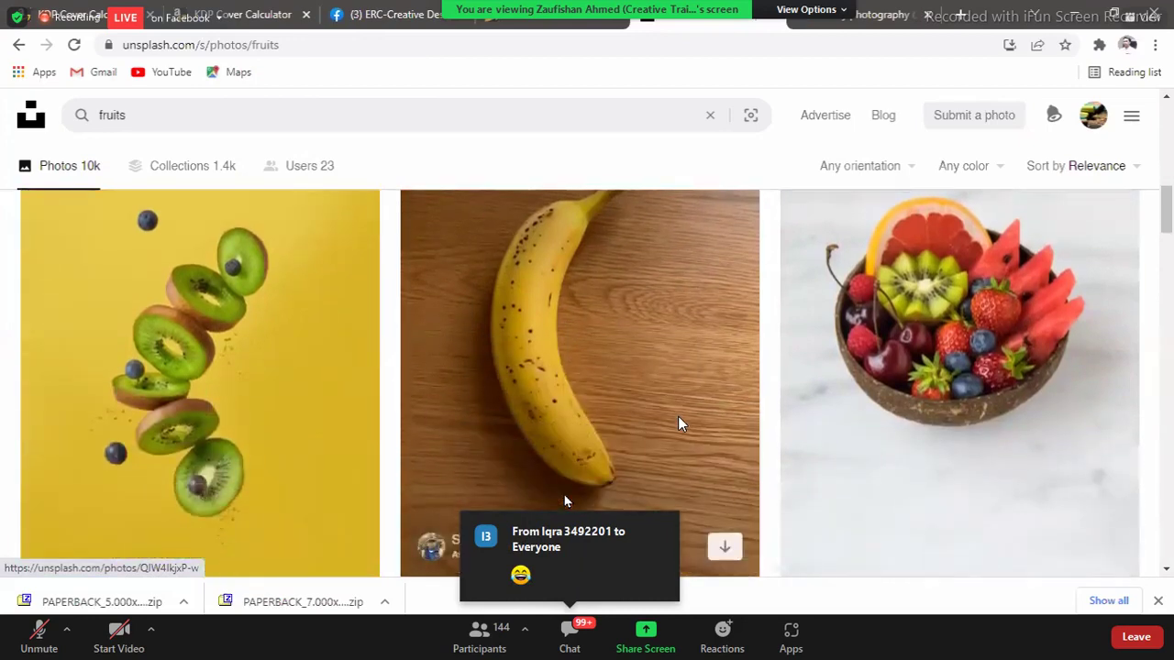
scroll(678, 417, "down", 3)
scroll(661, 412, "up", 3)
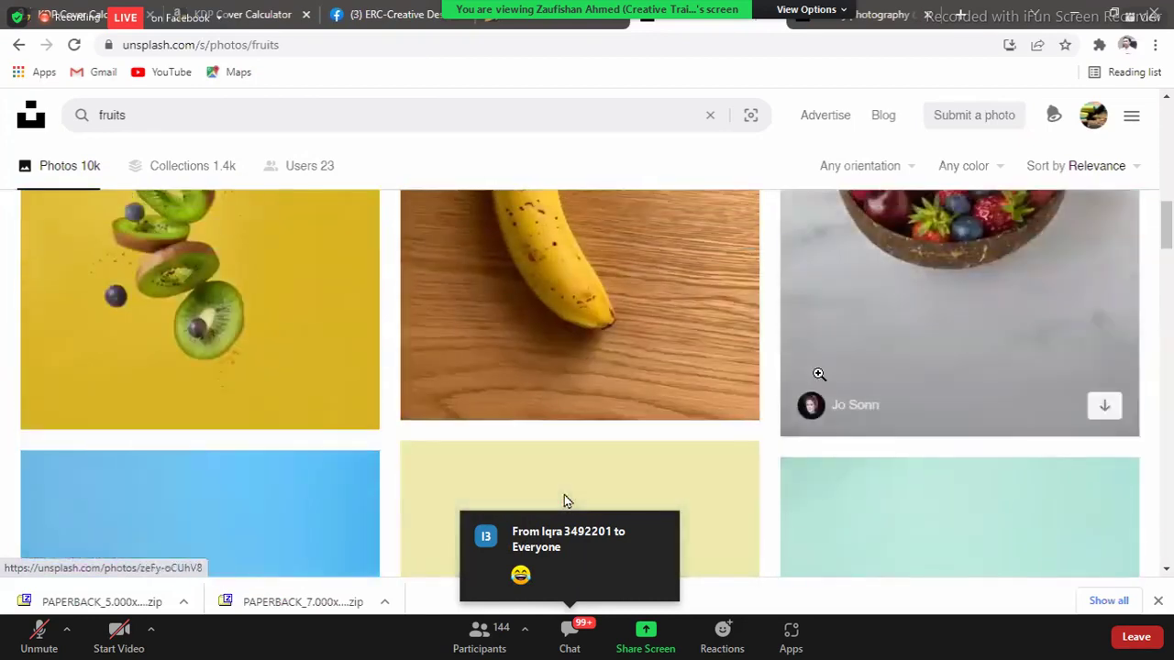
right_click(974, 370)
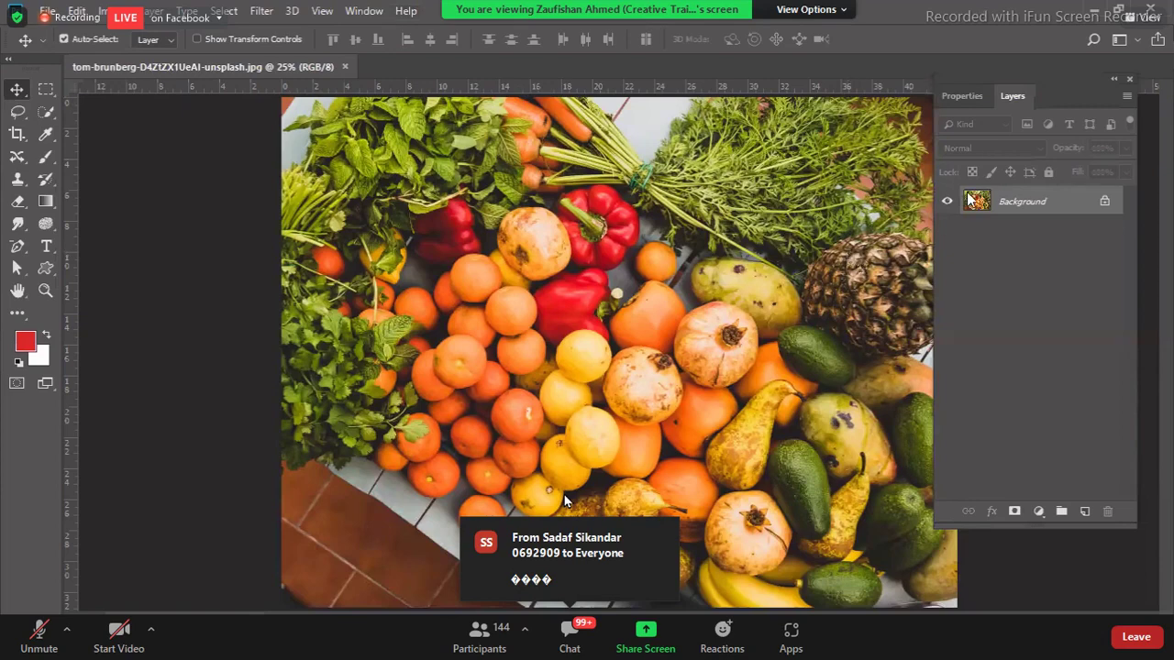
- Convert the Background of the fruit and vegetable photo into Layer 0
double_click(1044, 206)
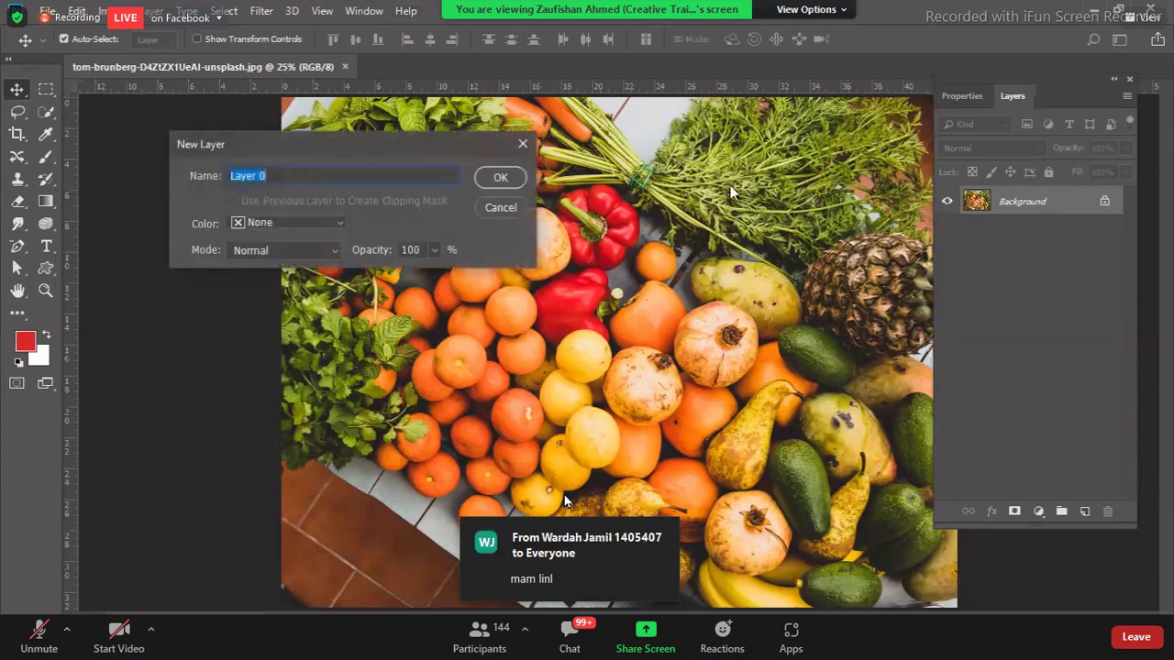
left_click(519, 180)
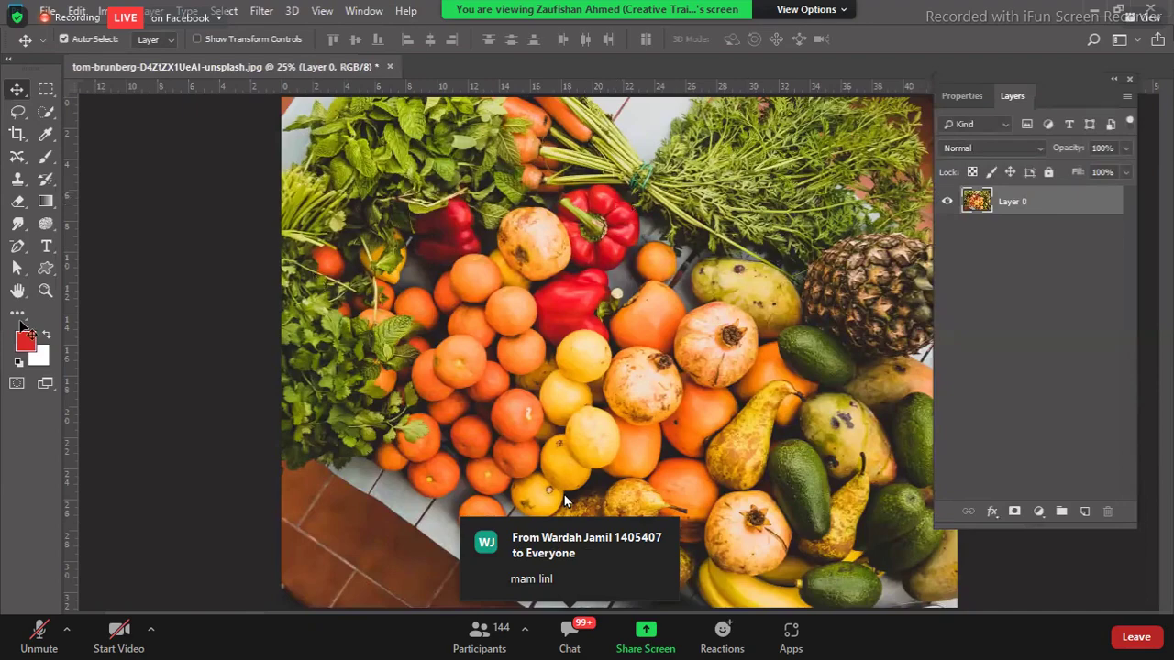
- Share the fruit and vegetable photo's Unsplash page link in the meeting chat and return to Photoshop
key("alt+Tab")
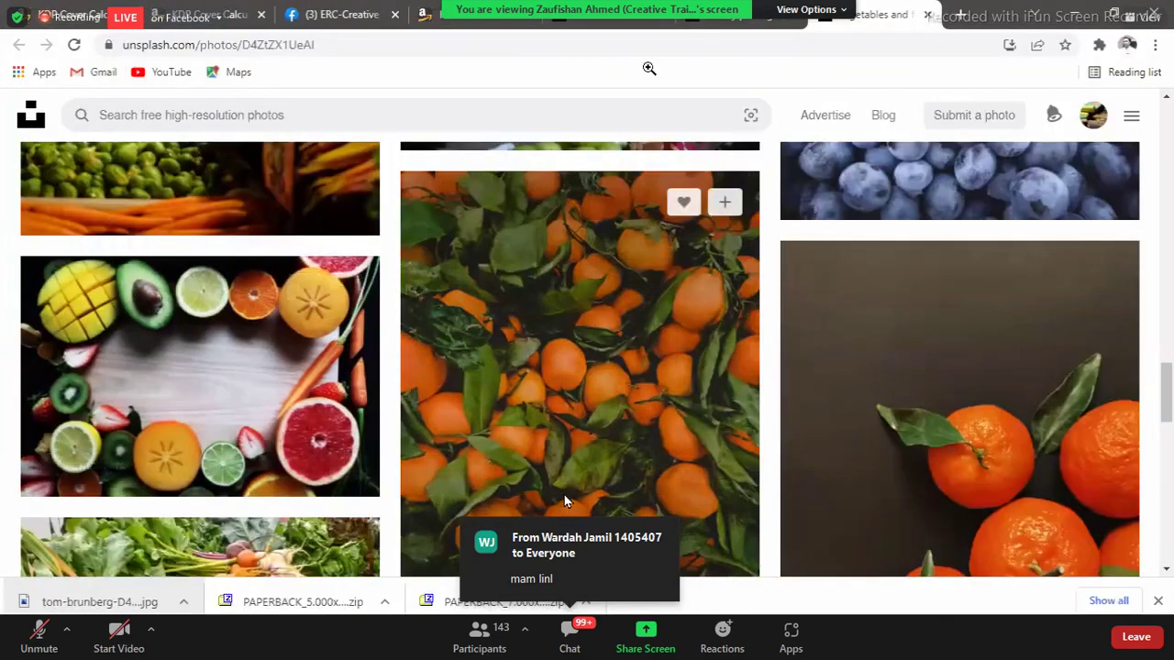
scroll(687, 320, "up", 10)
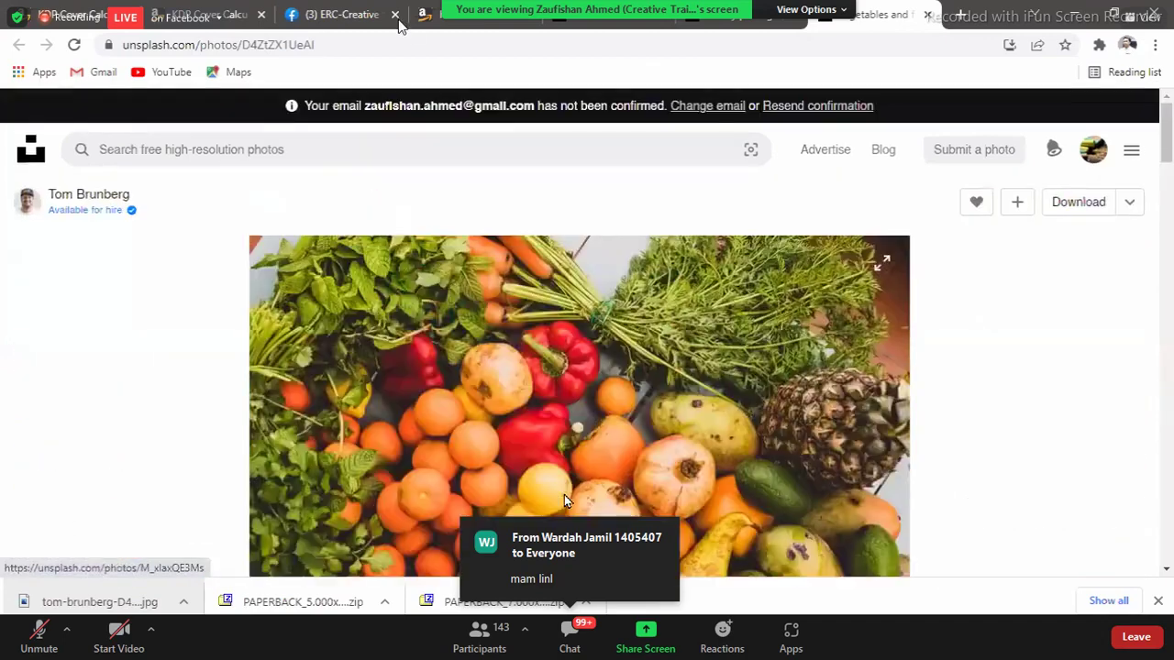
left_click(420, 41)
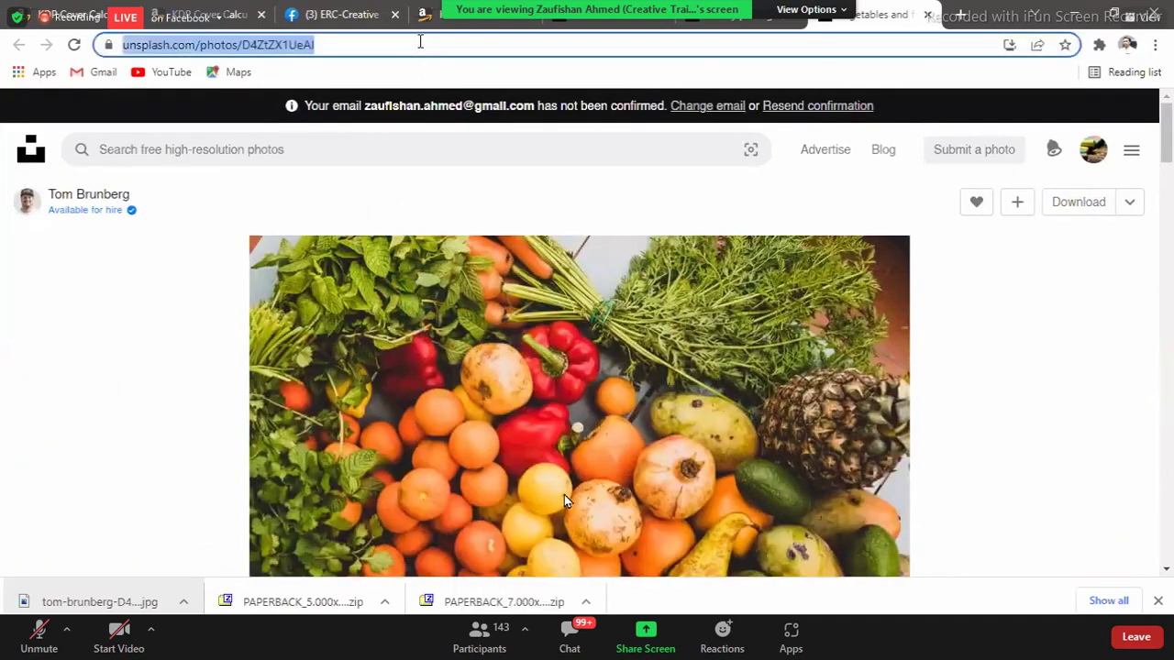
key("alt+Tab")
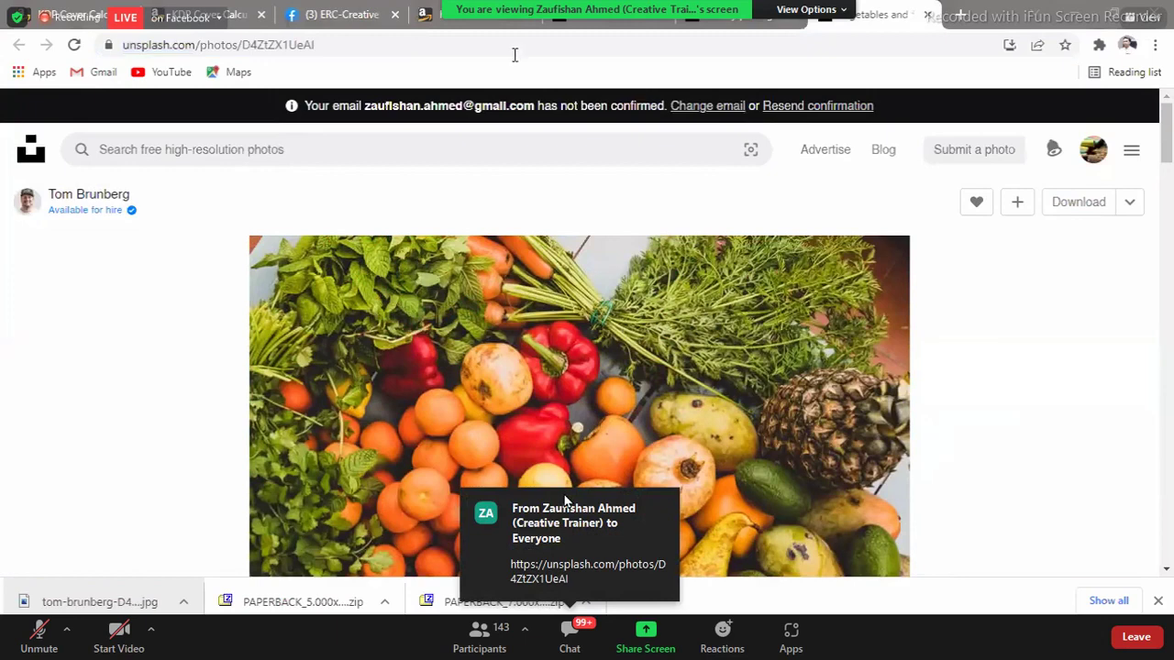
key("alt+Tab")
key("alt+Tab")
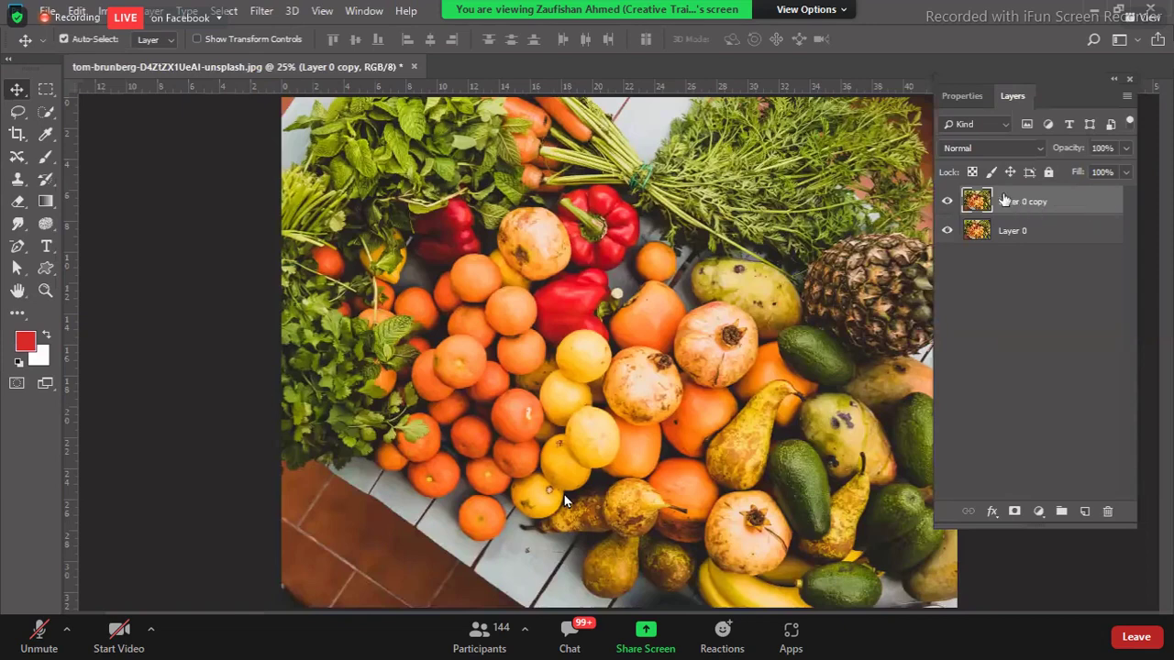
- Desaturate Layer 0 copy and show the list of available image adjustments
key("ctrl")
key("ctrl+shift+u")
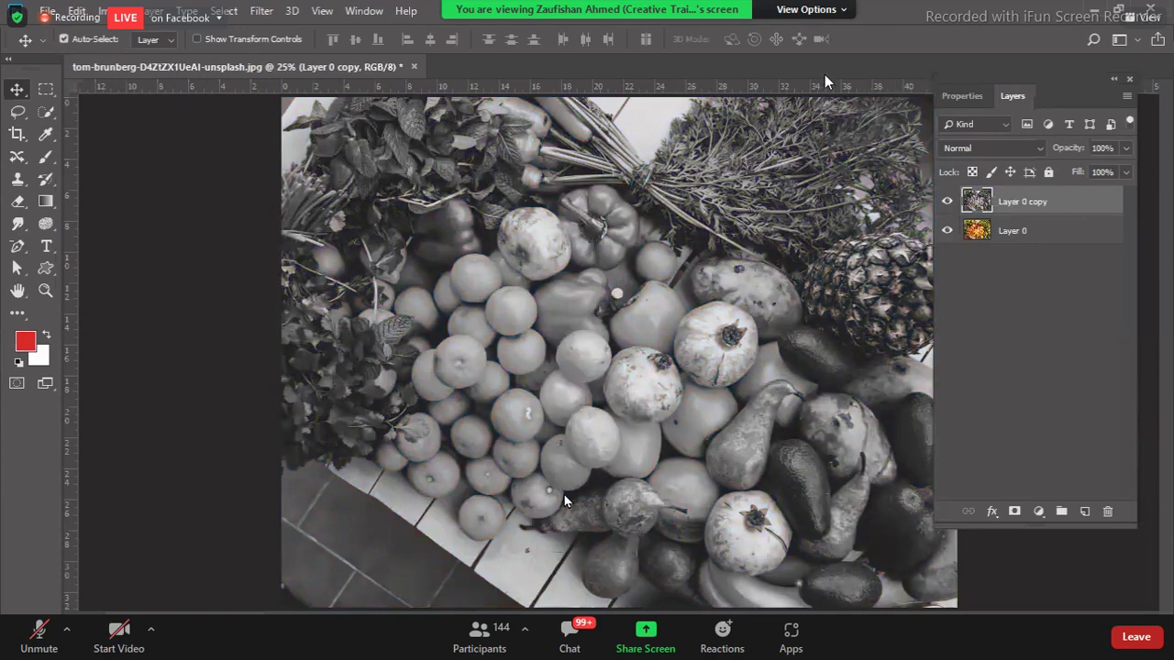
left_click(104, 16)
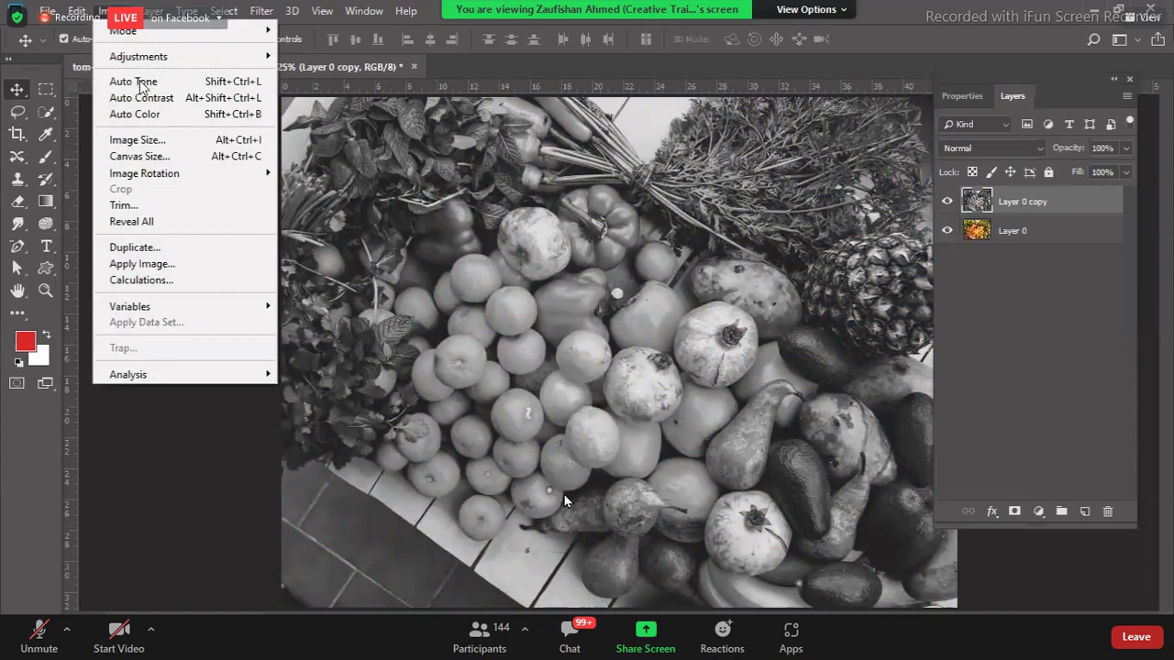
mouse_move(144, 64)
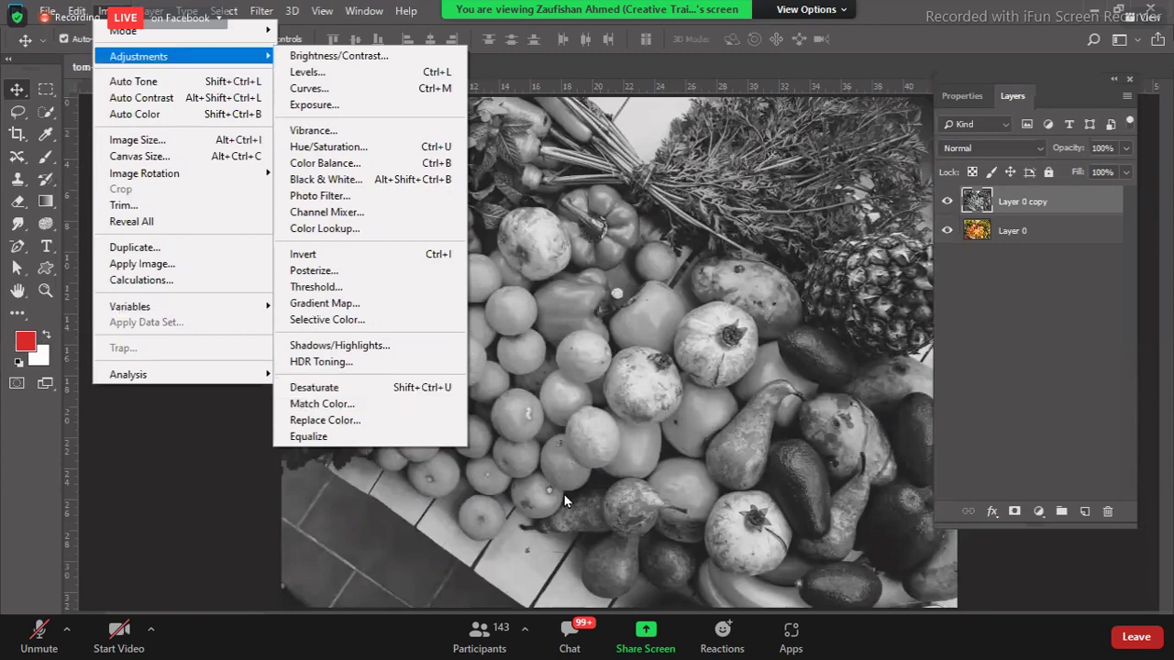
left_click(565, 501)
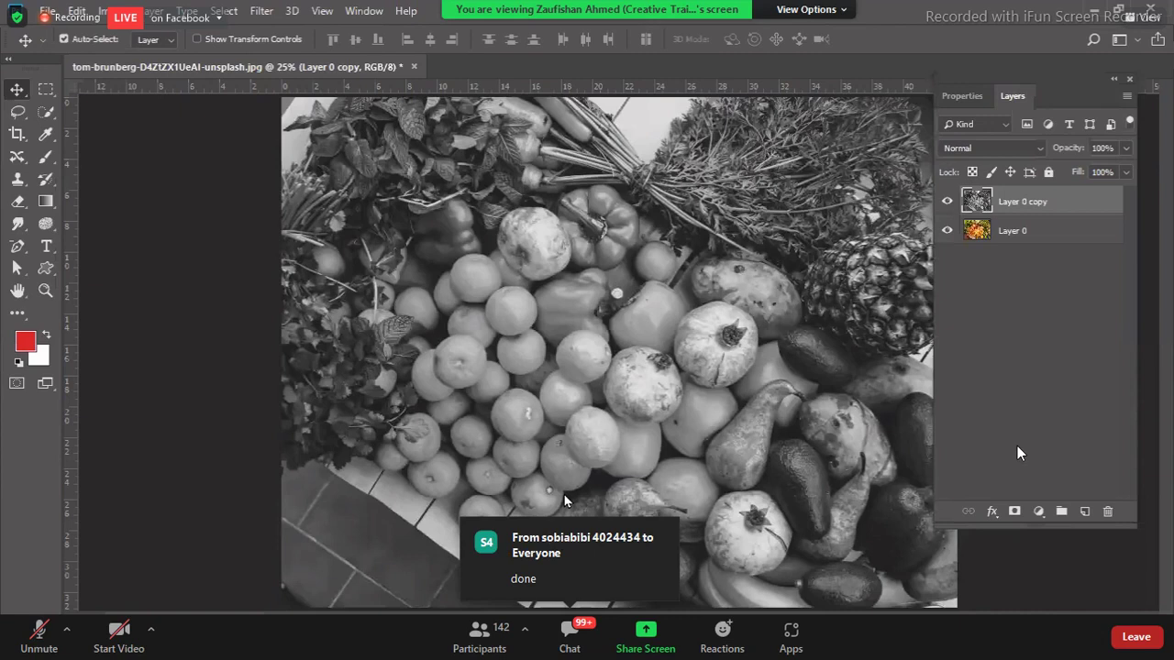
- Add a layer mask to Layer 0 copy and paint black with the 500 px Brush over the central oranges and yellow fruits
left_click(1014, 512)
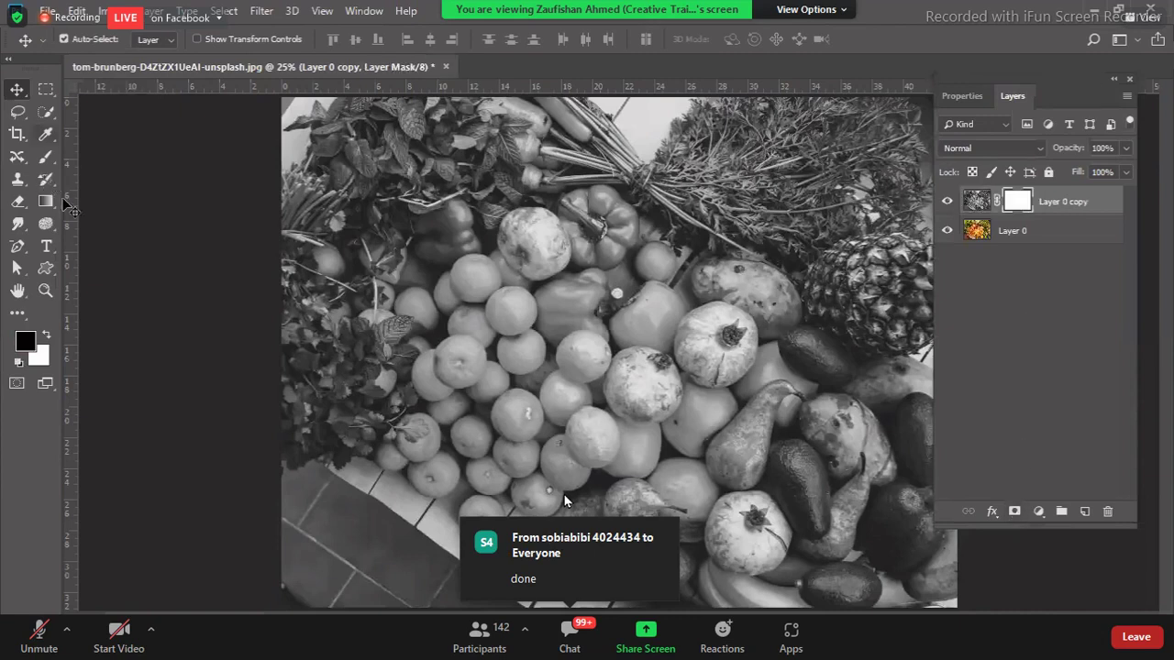
left_click(46, 158)
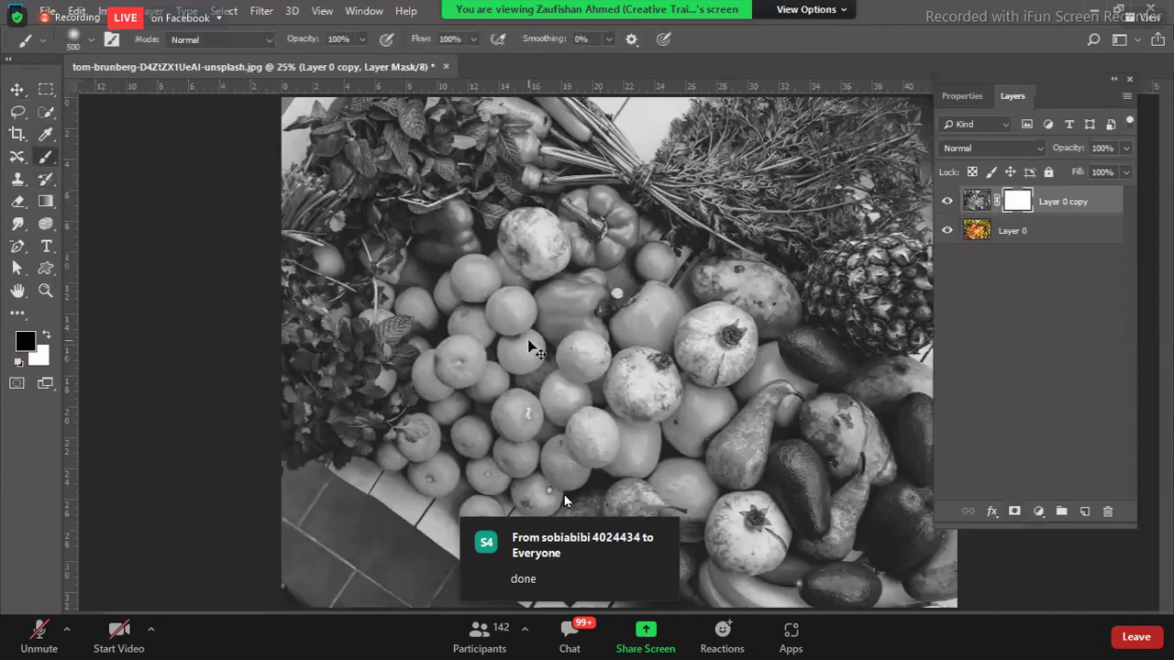
mouse_move(463, 417)
left_mouse_down()
mouse_move(508, 449)
mouse_move(497, 440)
mouse_move(518, 425)
mouse_move(525, 461)
mouse_move(534, 439)
mouse_move(552, 451)
mouse_move(543, 459)
mouse_move(534, 444)
mouse_move(597, 431)
left_mouse_up()
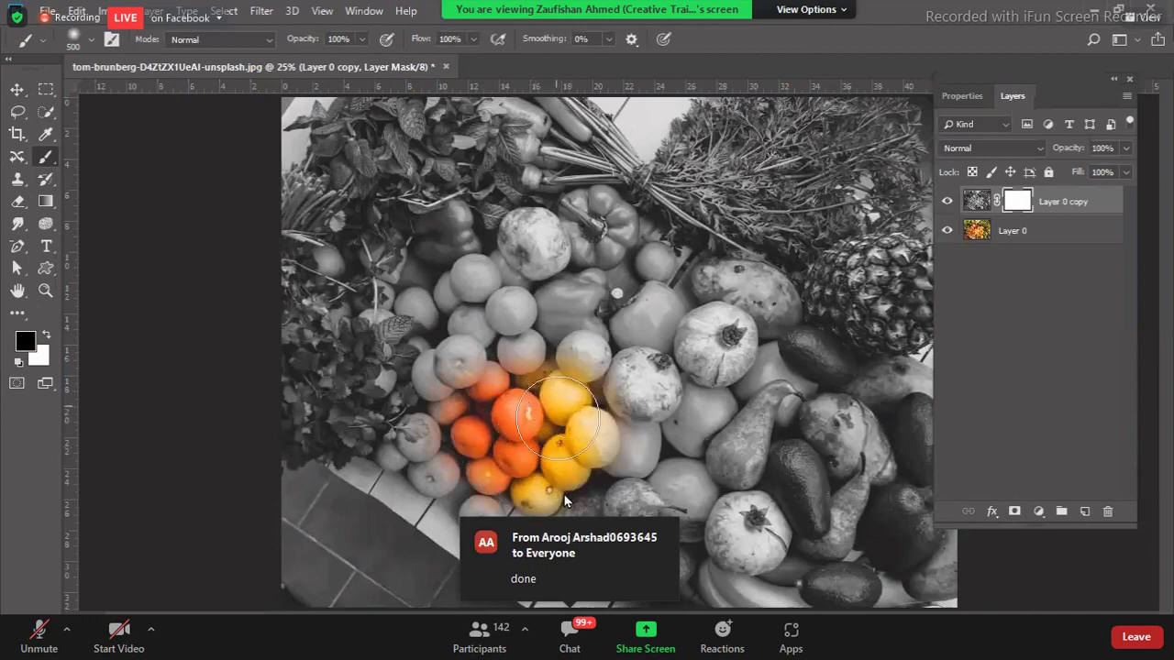
mouse_move(394, 358)
left_mouse_down()
mouse_move(416, 393)
mouse_move(470, 388)
mouse_move(500, 316)
mouse_move(478, 309)
mouse_move(492, 298)
mouse_move(472, 326)
left_mouse_up()
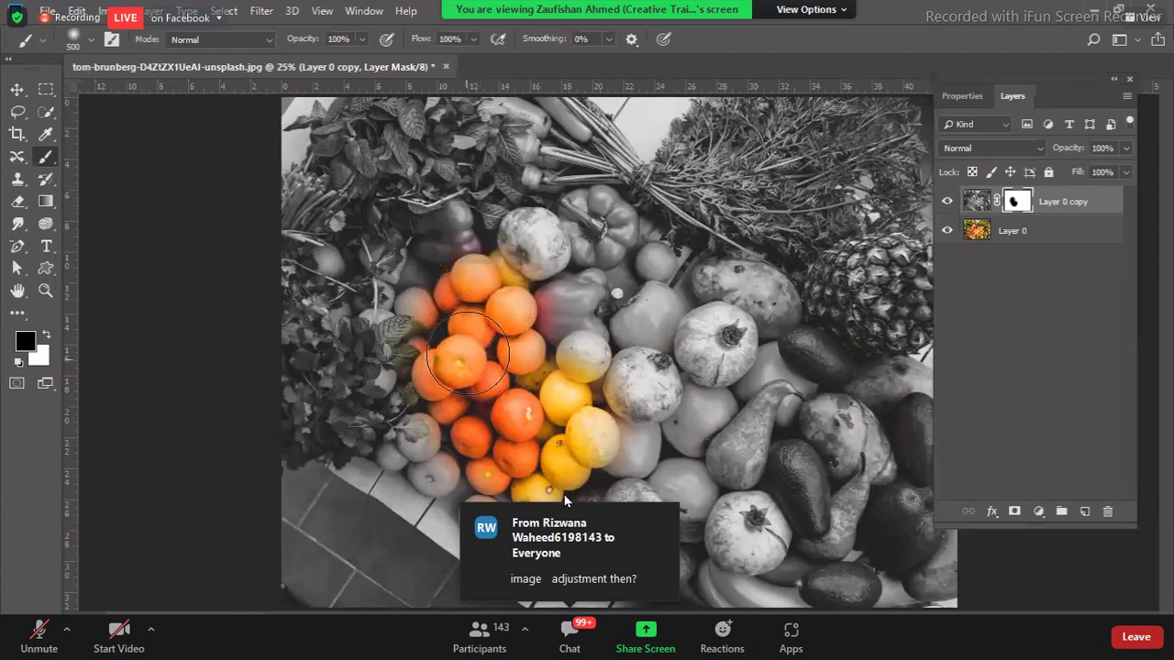
- Reduce the Brush size to 250 px for finer painting on the Layer 0 copy mask
key("bracketleft")
key("bracketleft")
key("bracketleft")
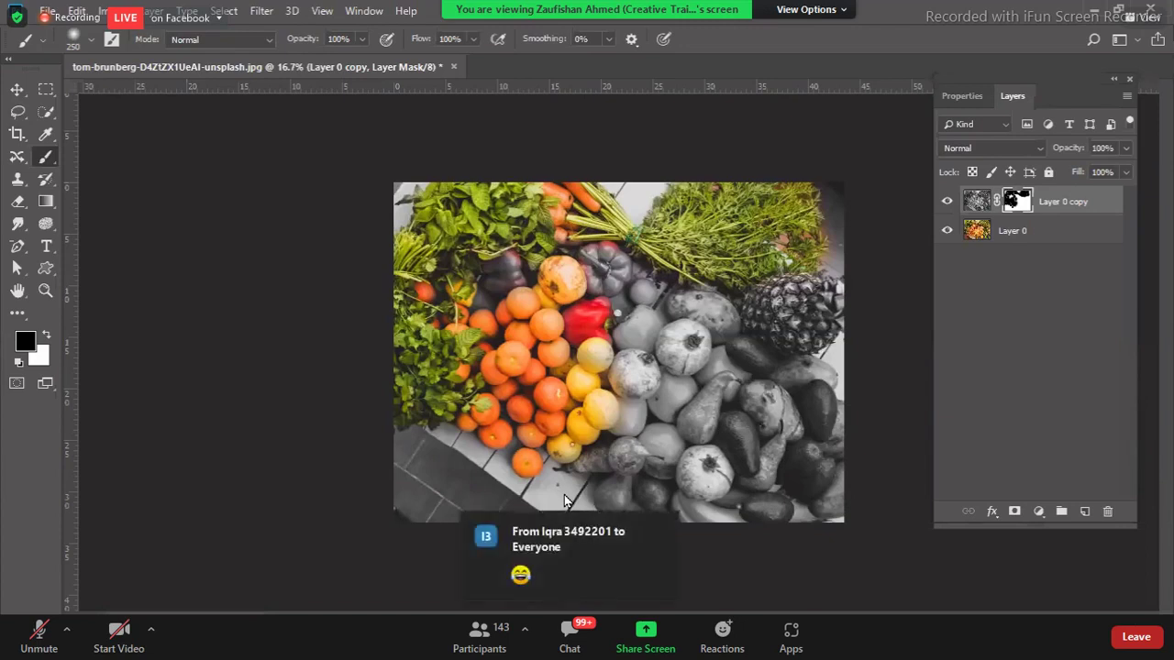
- Examine the Layer 0 copy mask by hiding and showing Layer 0, checking the masked area as a selection and viewing the mask alone
left_click(946, 231)
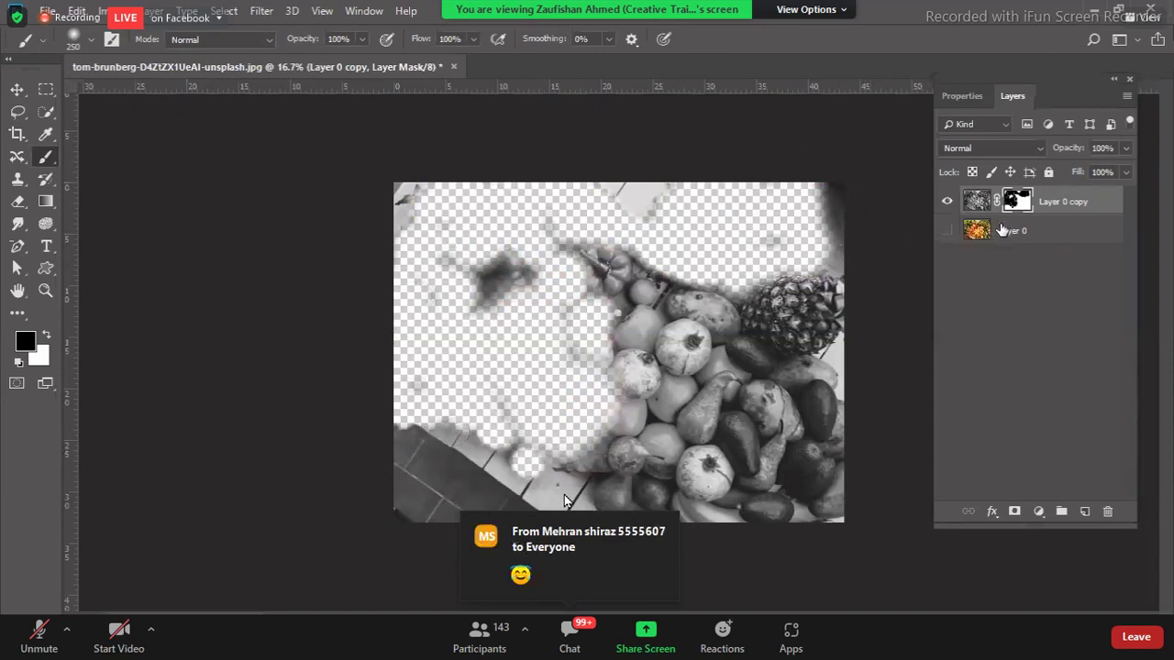
left_click(947, 230)
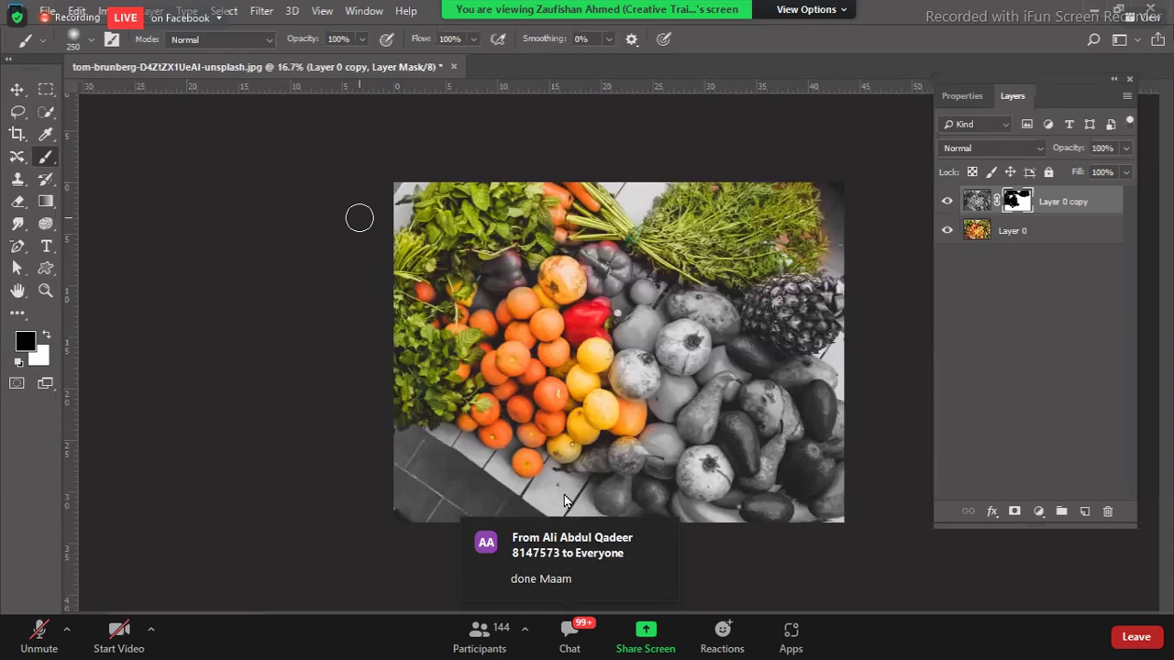
left_click(1020, 202, "ctrl")
key("ctrl+d")
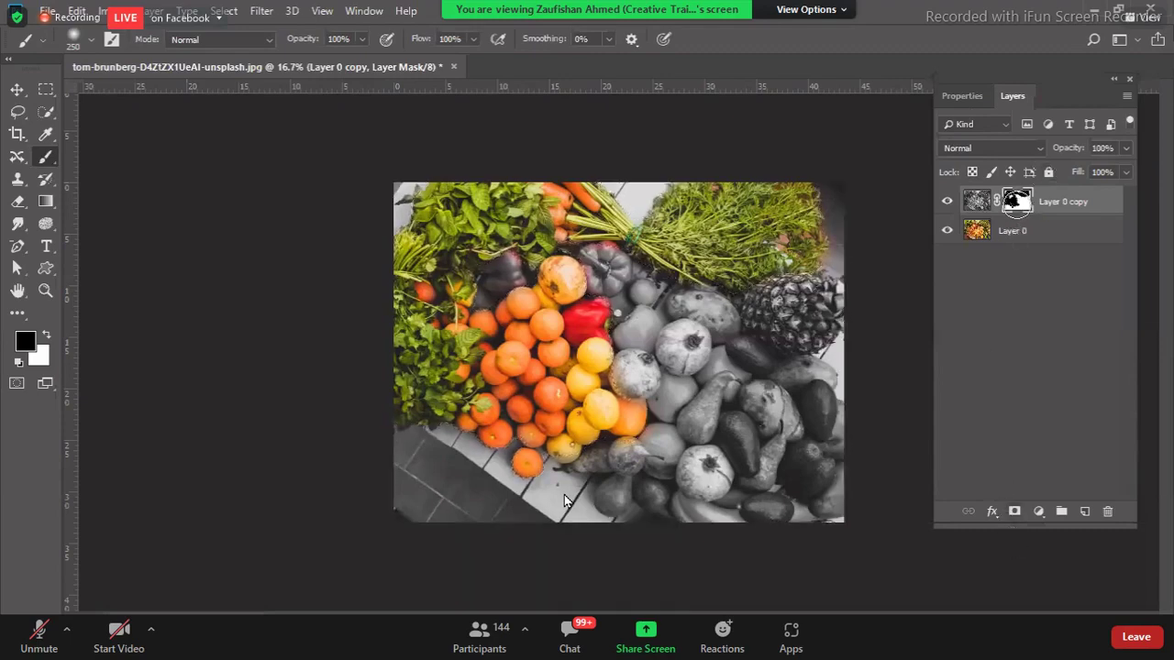
left_click(1016, 202, "alt")
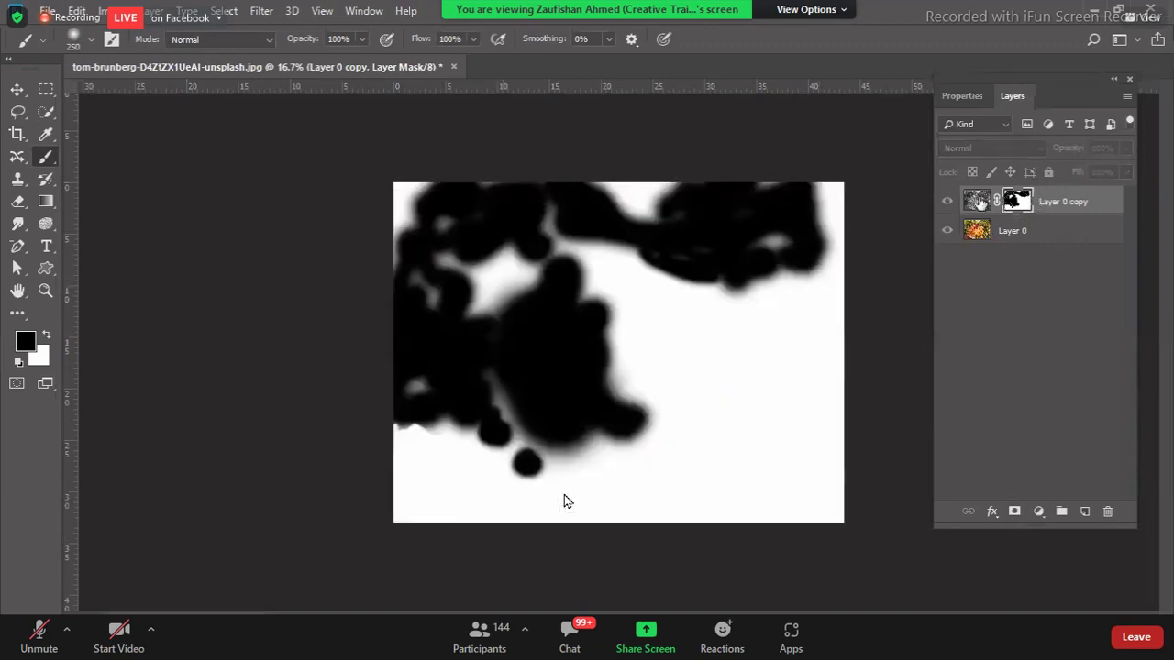
left_click(978, 202)
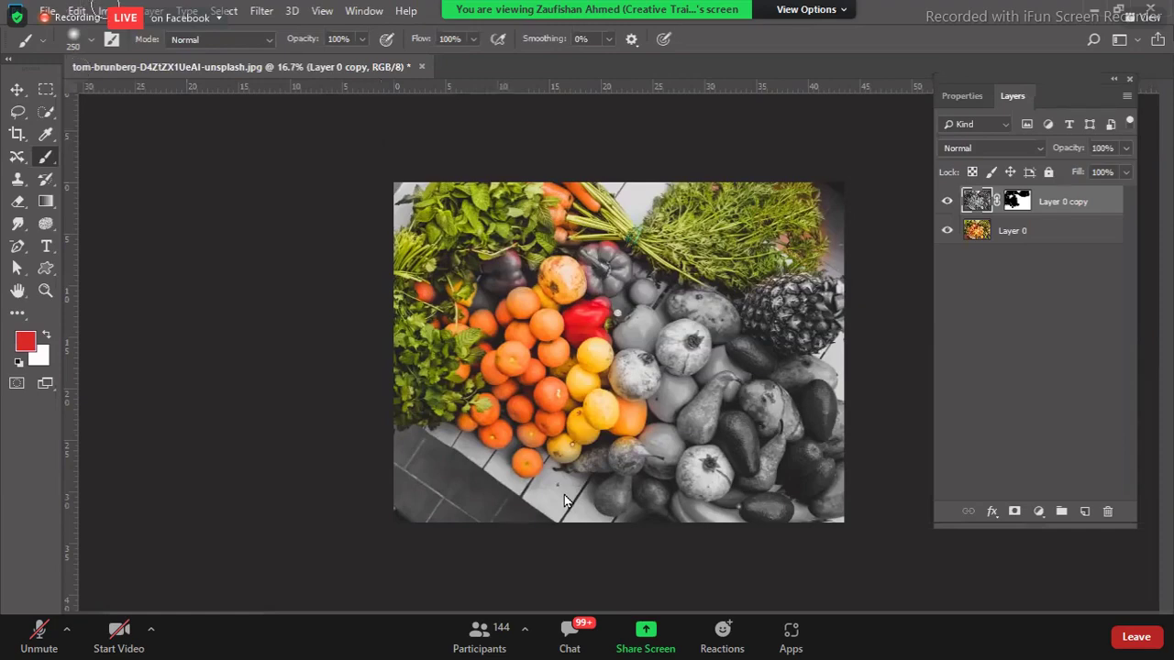
- Paint black with the Brush on the Layer 0 copy image over the grey fruits, and paint its mask black to restore their colour
left_click(106, 11)
mouse_move(137, 56)
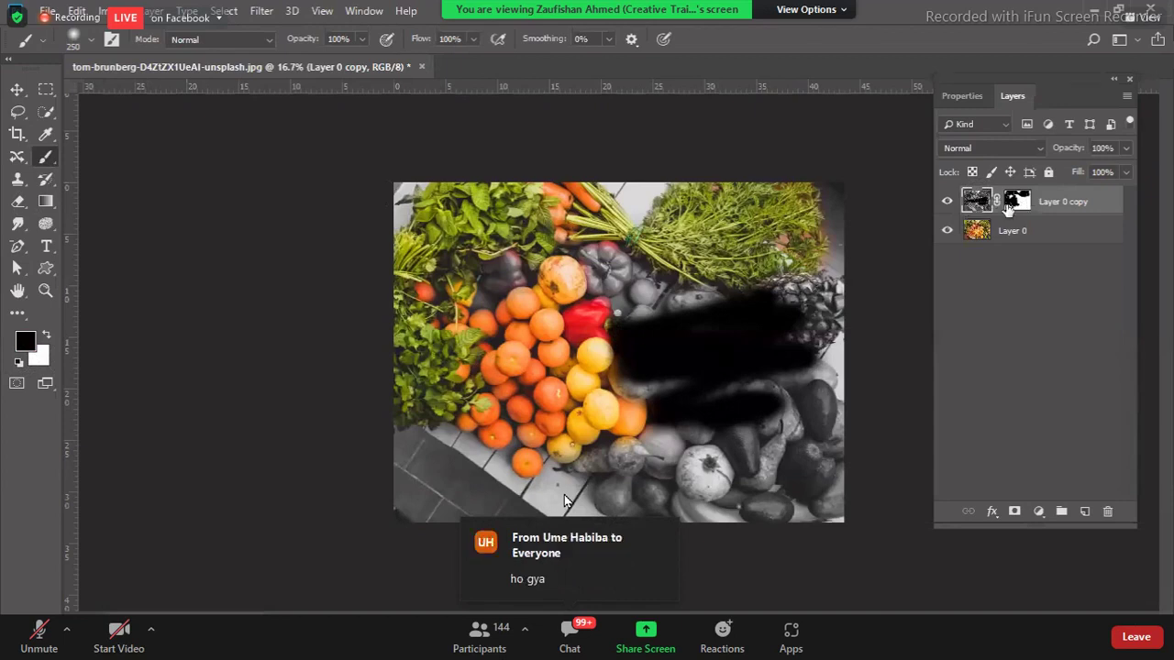
mouse_move(702, 408)
left_mouse_down()
mouse_move(789, 412)
mouse_move(653, 405)
mouse_move(810, 339)
mouse_move(727, 313)
mouse_move(836, 307)
mouse_move(783, 290)
mouse_move(845, 300)
left_mouse_up()
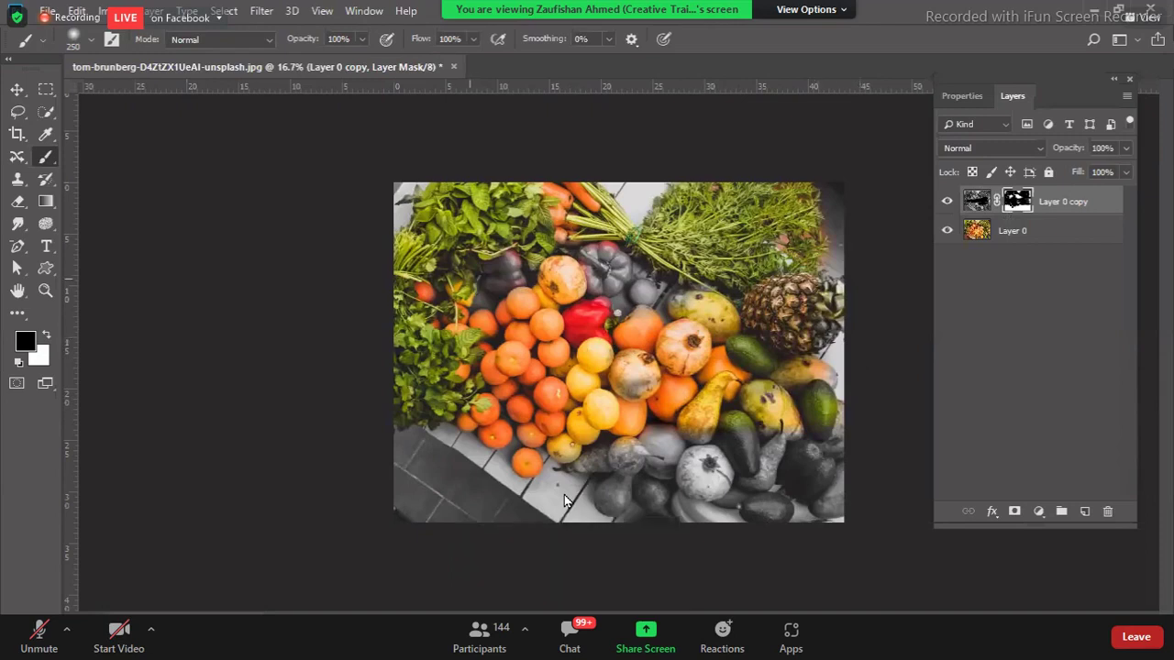
left_click(17, 89)
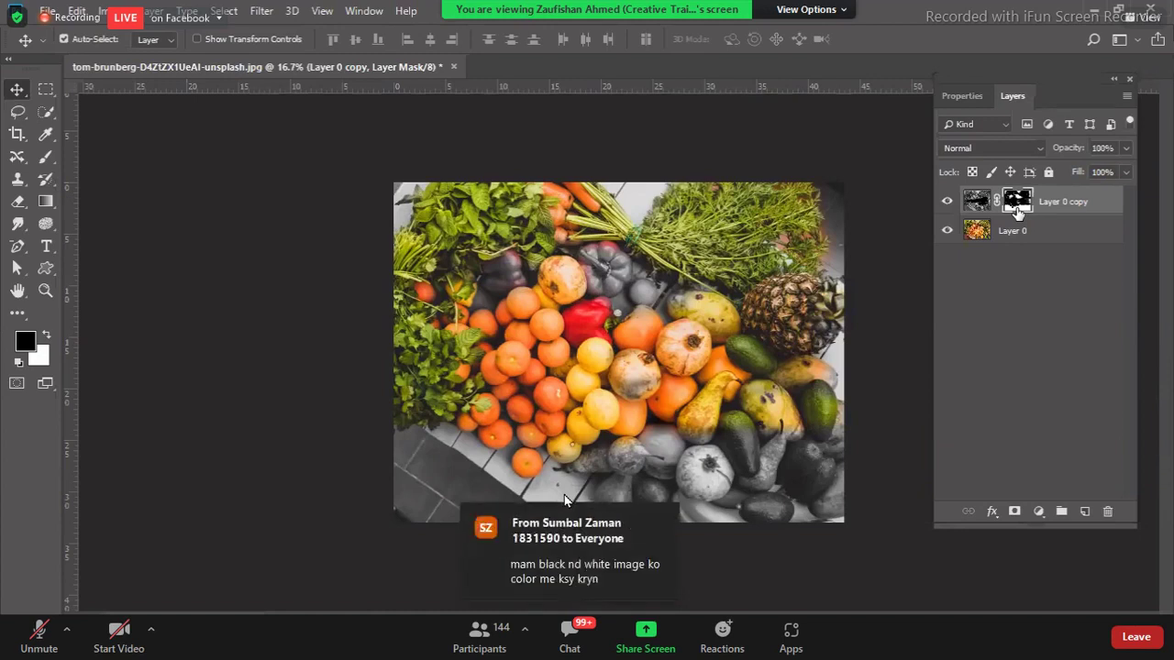
left_click_drag(1018, 211, 993, 512)
left_click(993, 513)
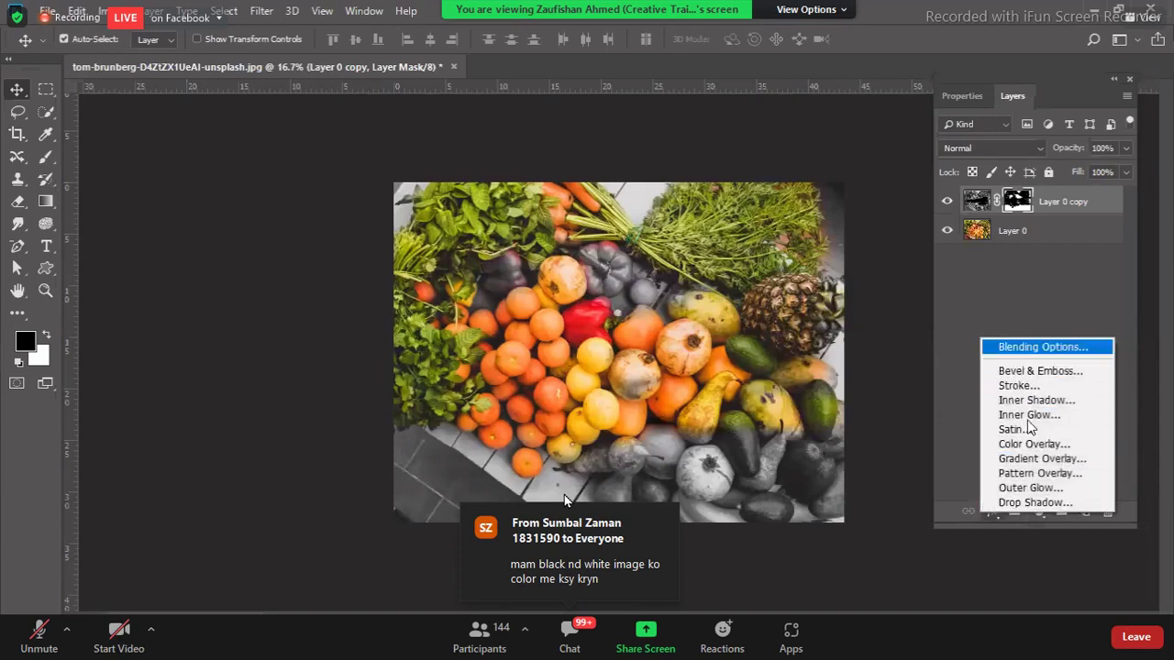
left_click(995, 515)
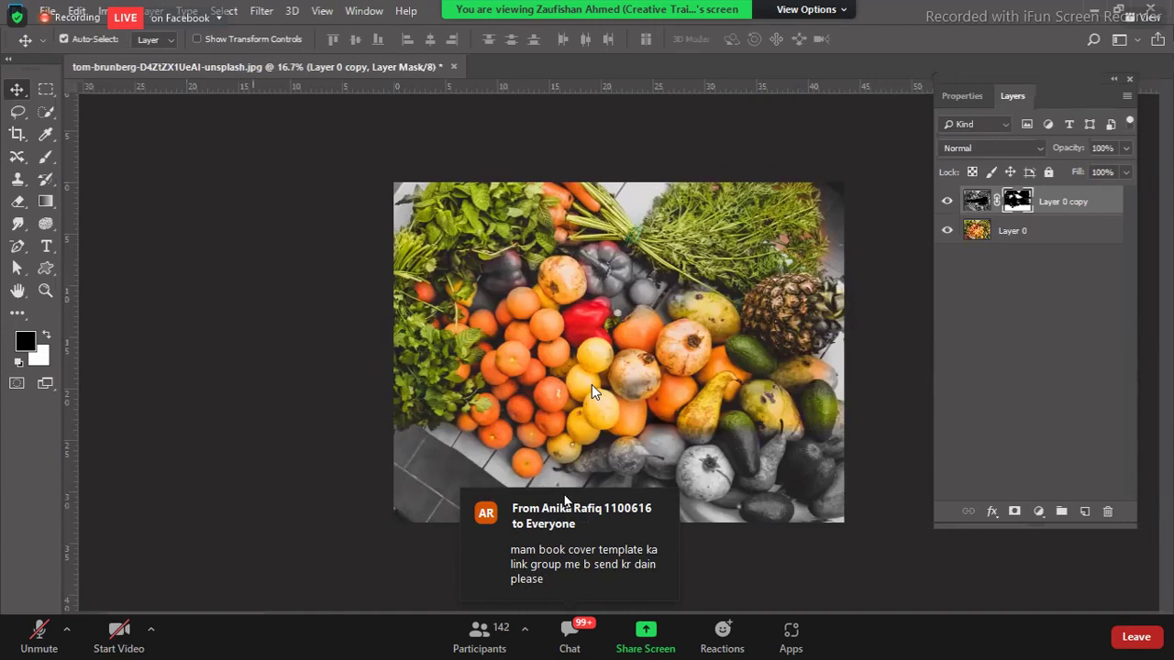
- Place an empty text layer above Layer 0 copy and return to the Move tool
key("t")
left_click(746, 332)
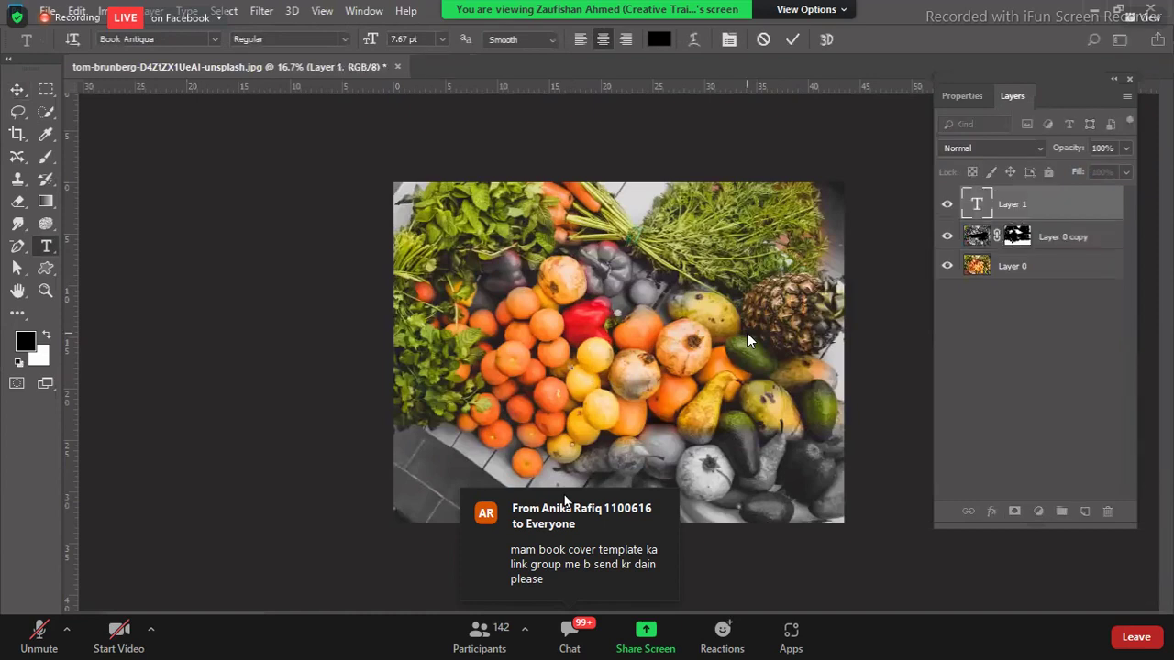
key("v")
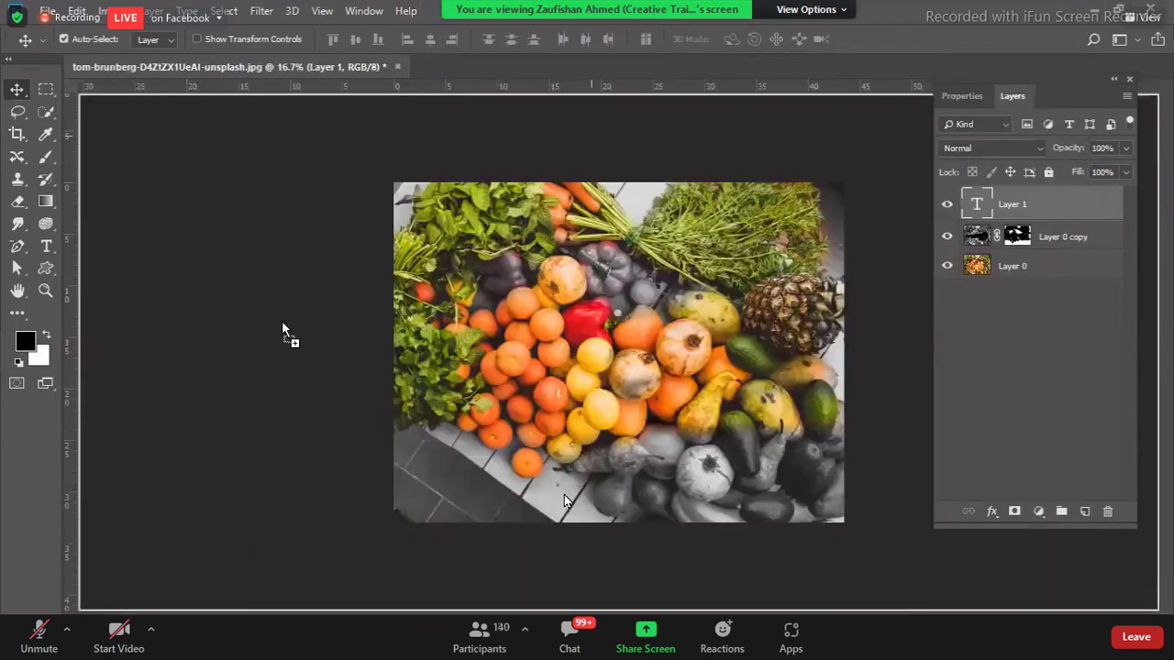
- Import the paperback cover template PDF at 10.694 × 8.25 inches, 300 pixels/inch, in CMYK Color, 8 bit
left_click_drag(492, 72, 496, 74)
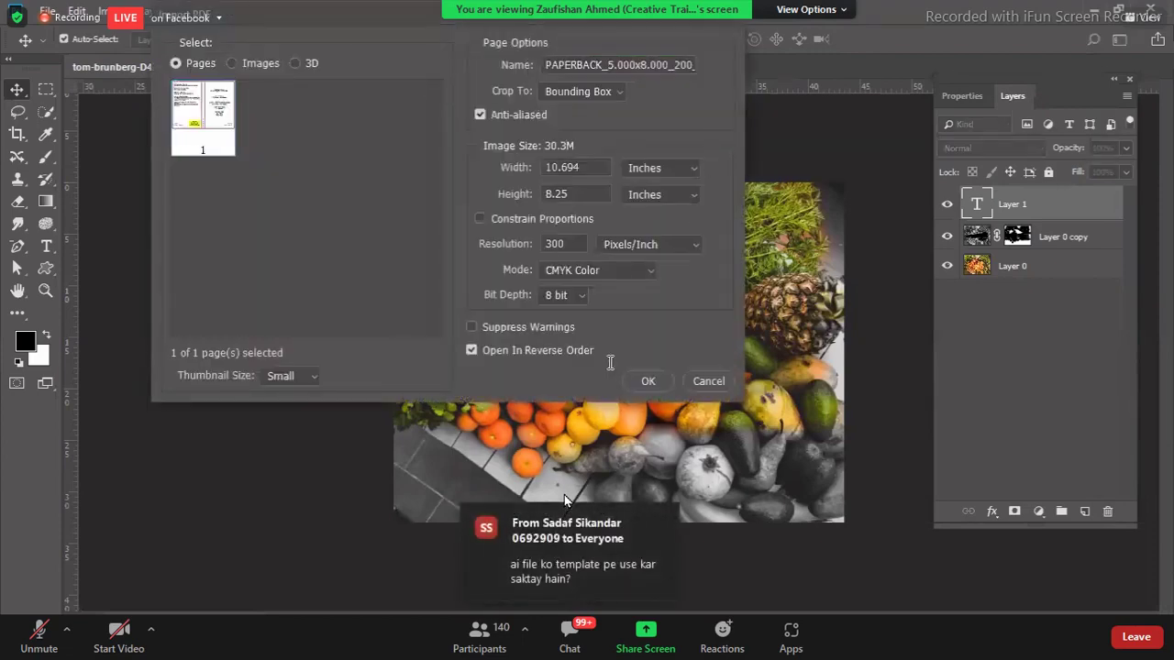
left_click(647, 381)
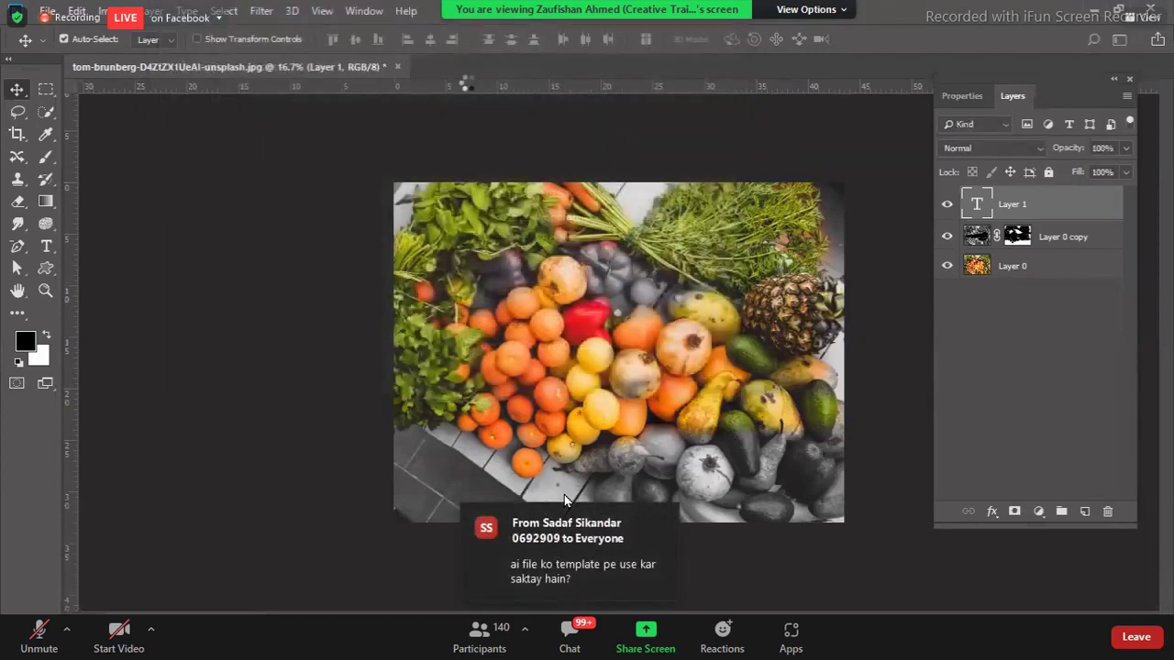
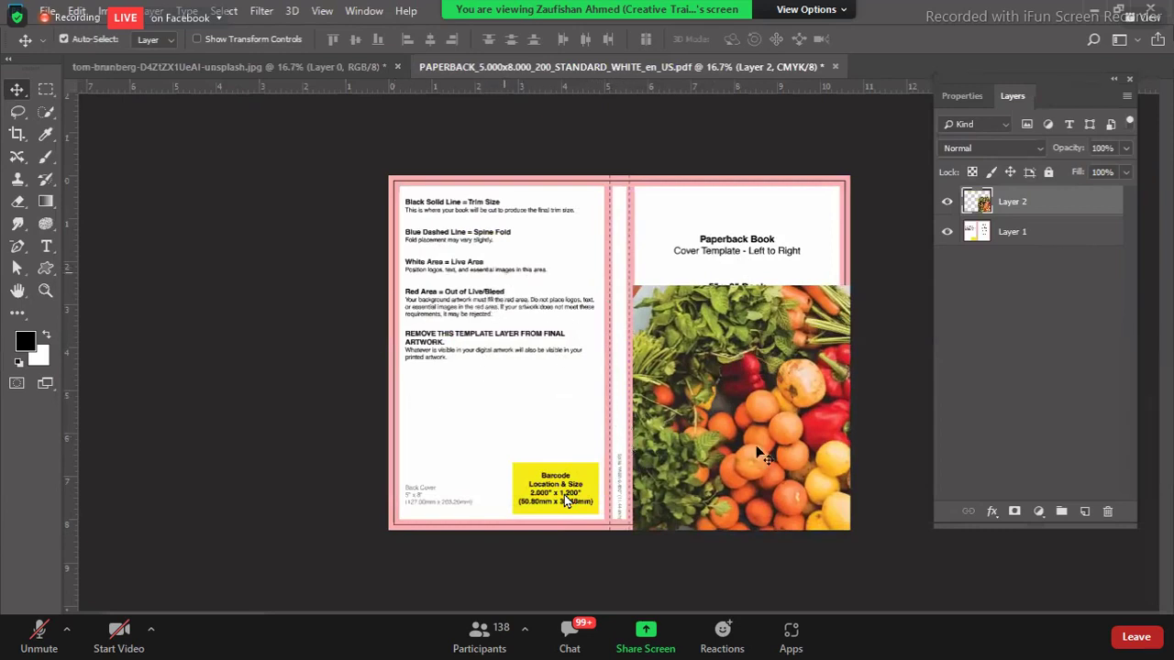
- Reposition the Layer 2 fruit photo from the front cover so that it spans most of the cover template
left_click_drag(739, 344, 688, 306)
left_click_drag(652, 354, 699, 213)
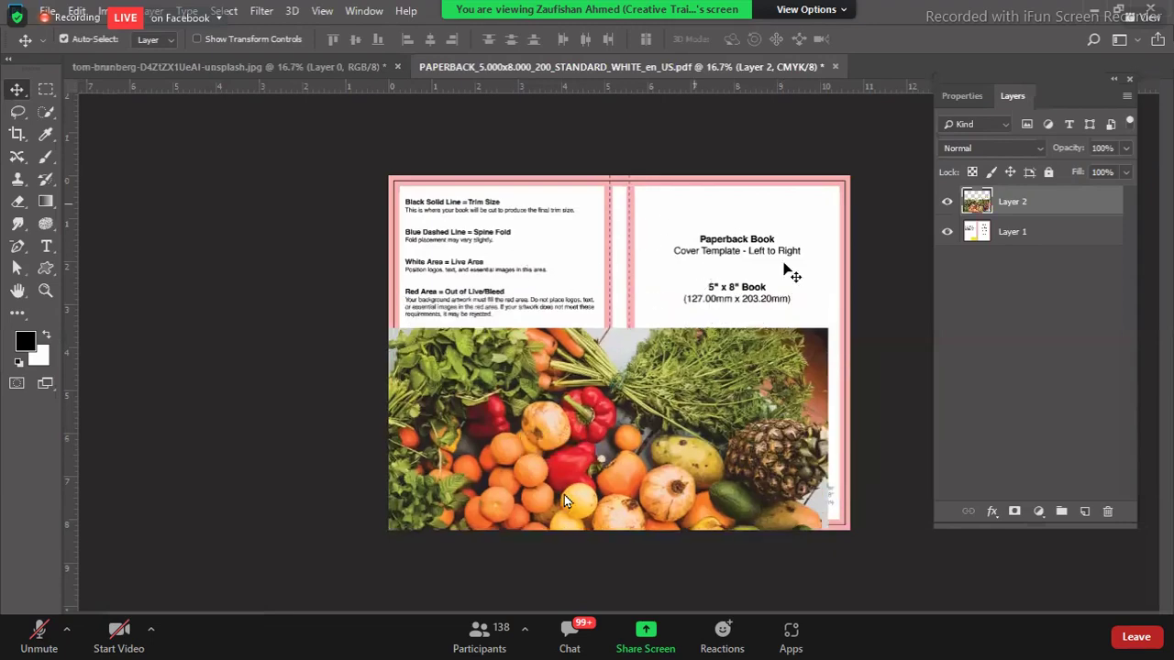
left_click_drag(721, 456, 726, 374)
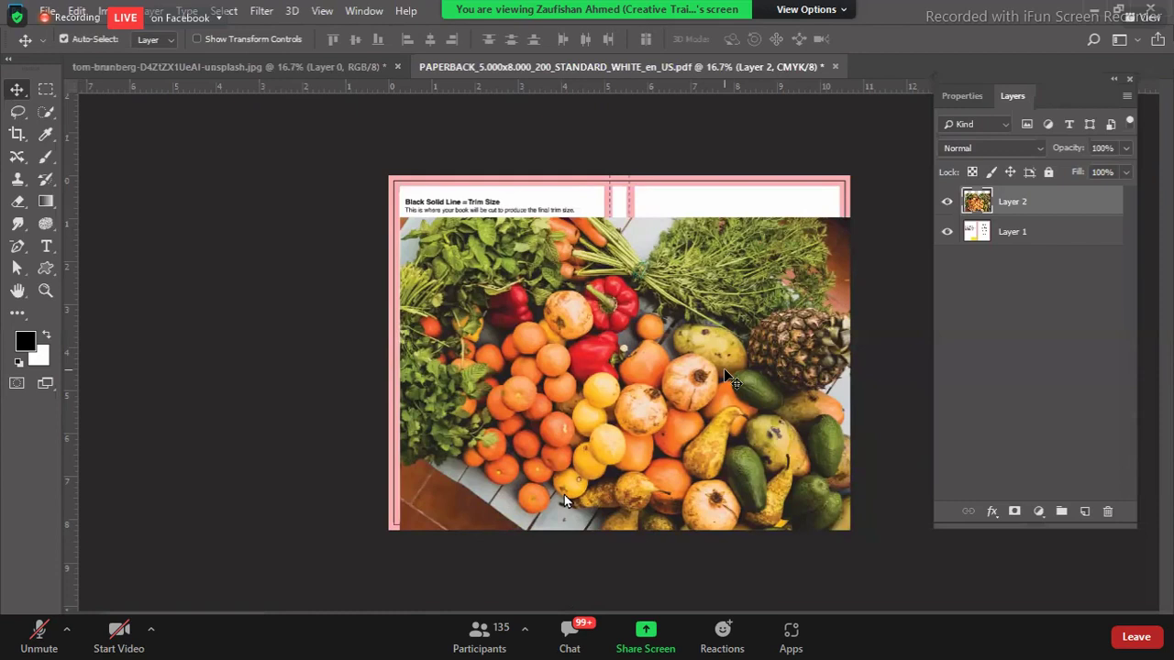
- Rotate the Layer 2 photo about 90 degrees clockwise with Free Transform
key("ctrl+t")
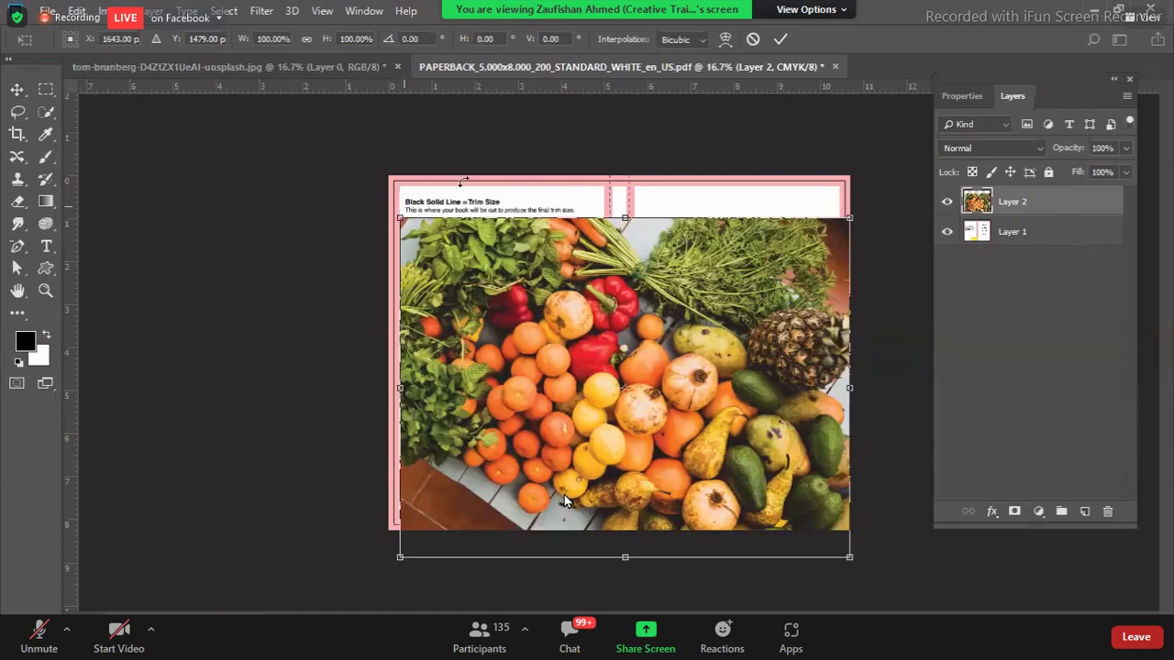
left_click_drag(770, 290, 811, 158)
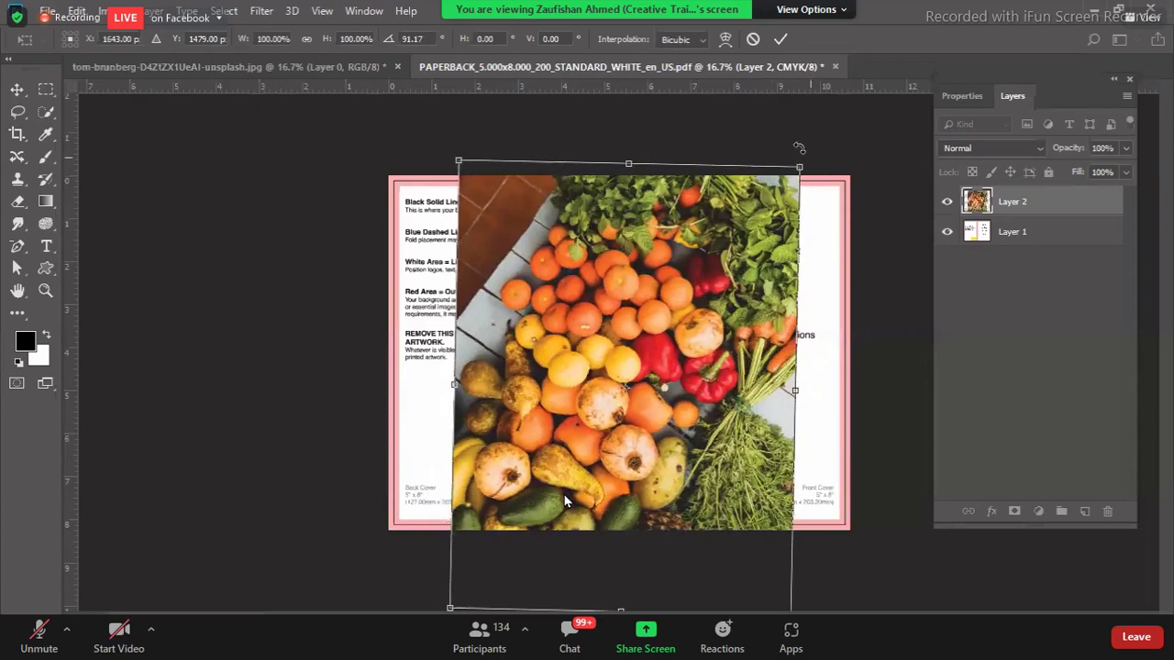
left_click_drag(803, 147, 794, 158)
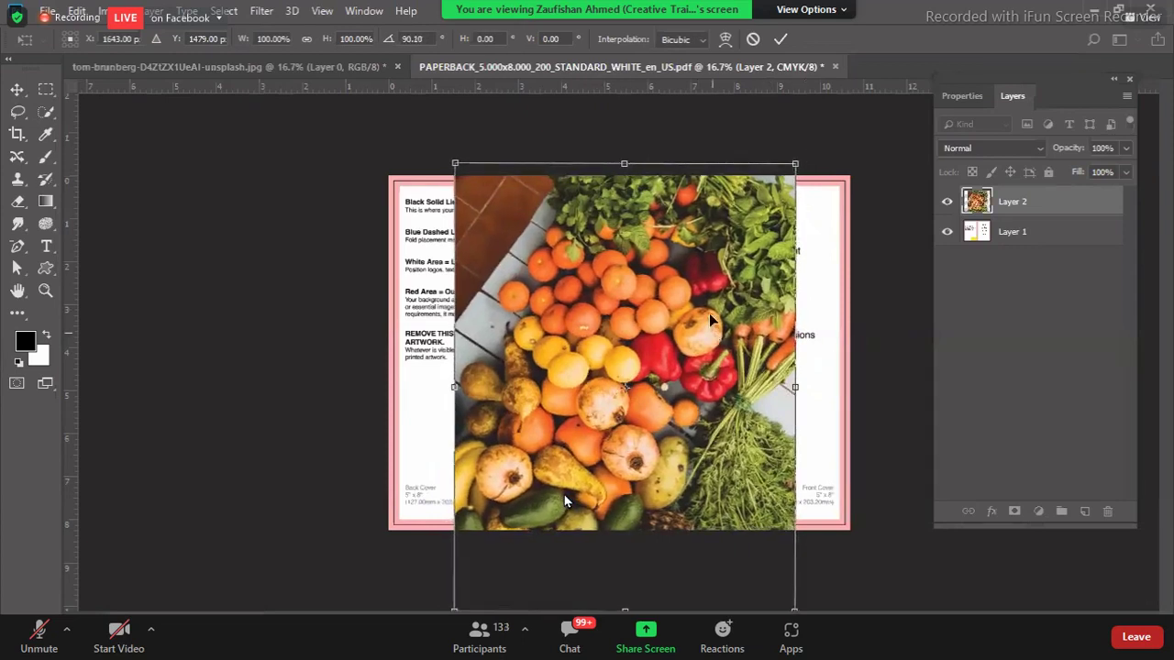
key("Return")
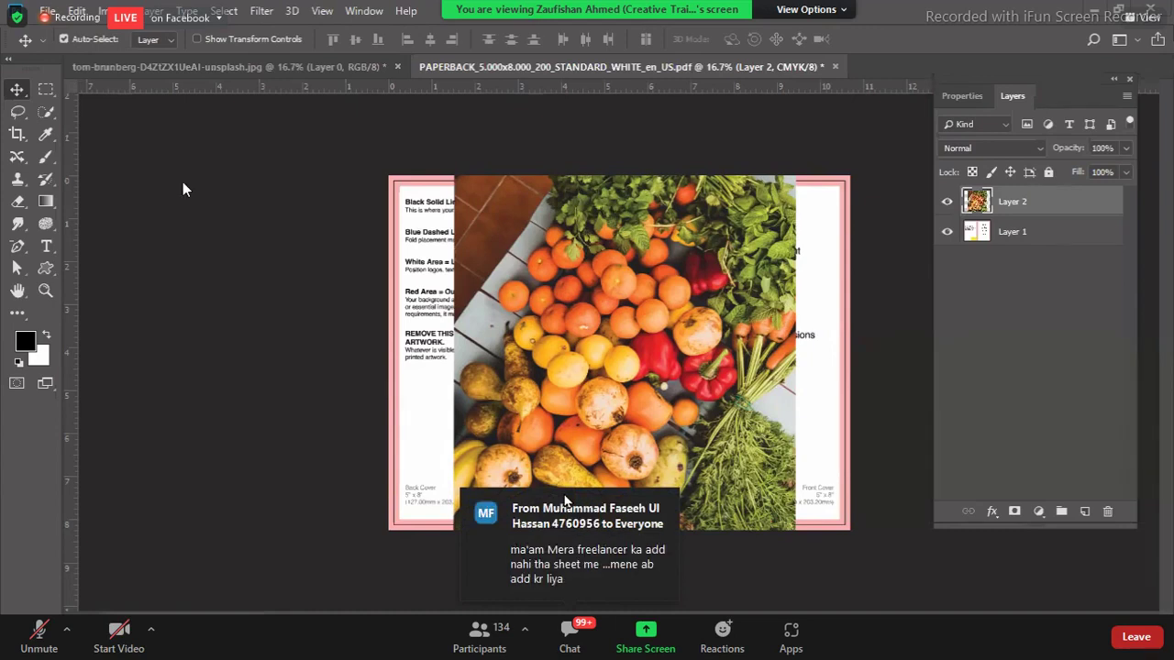
- Hide and show Layer 2 to compare it with the template, and try the rotated photo at the cover's outer edge and lower middle
left_click(947, 200)
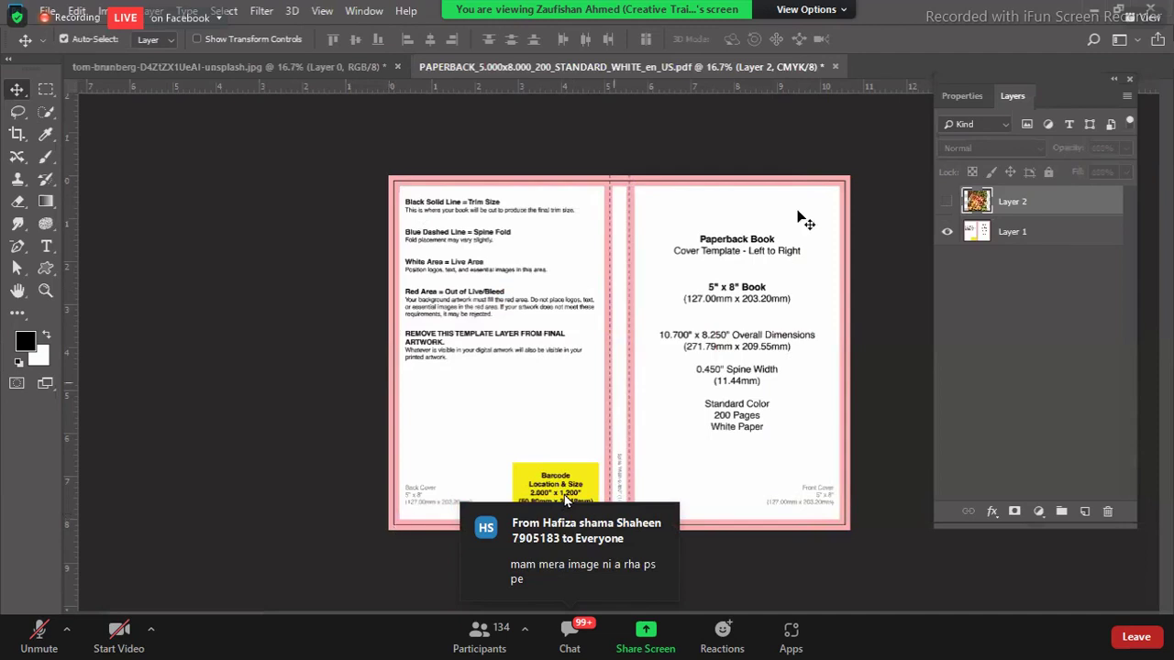
left_click(947, 201)
left_click_drag(534, 251, 474, 278)
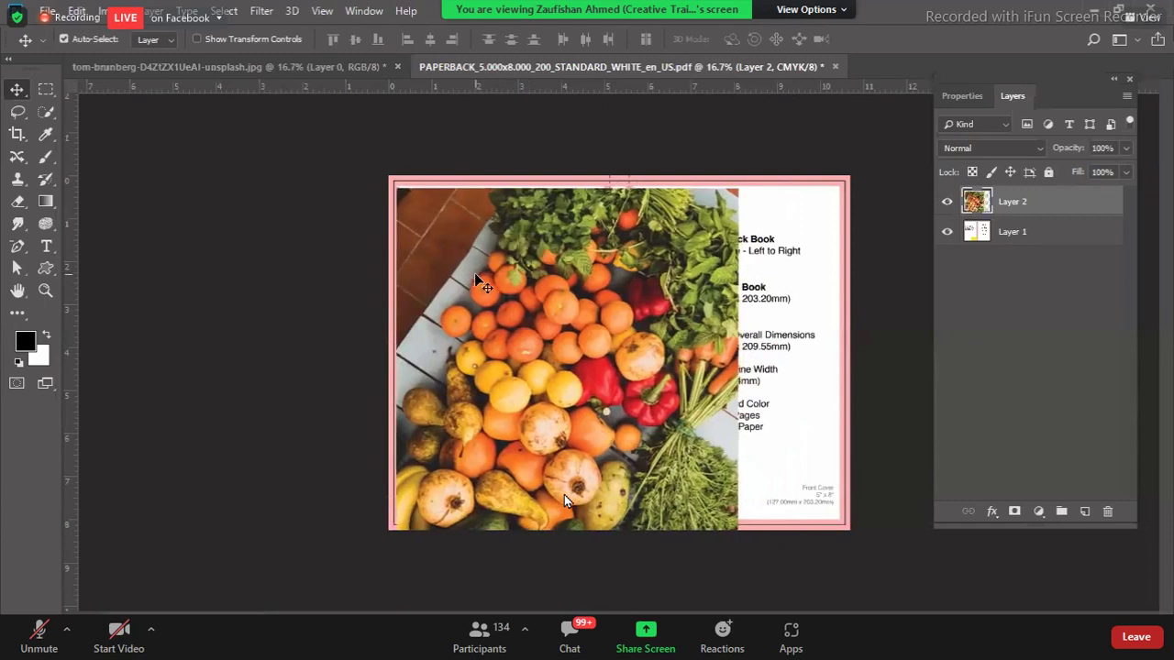
key("shift+Left")
left_click_drag(475, 274, 474, 352)
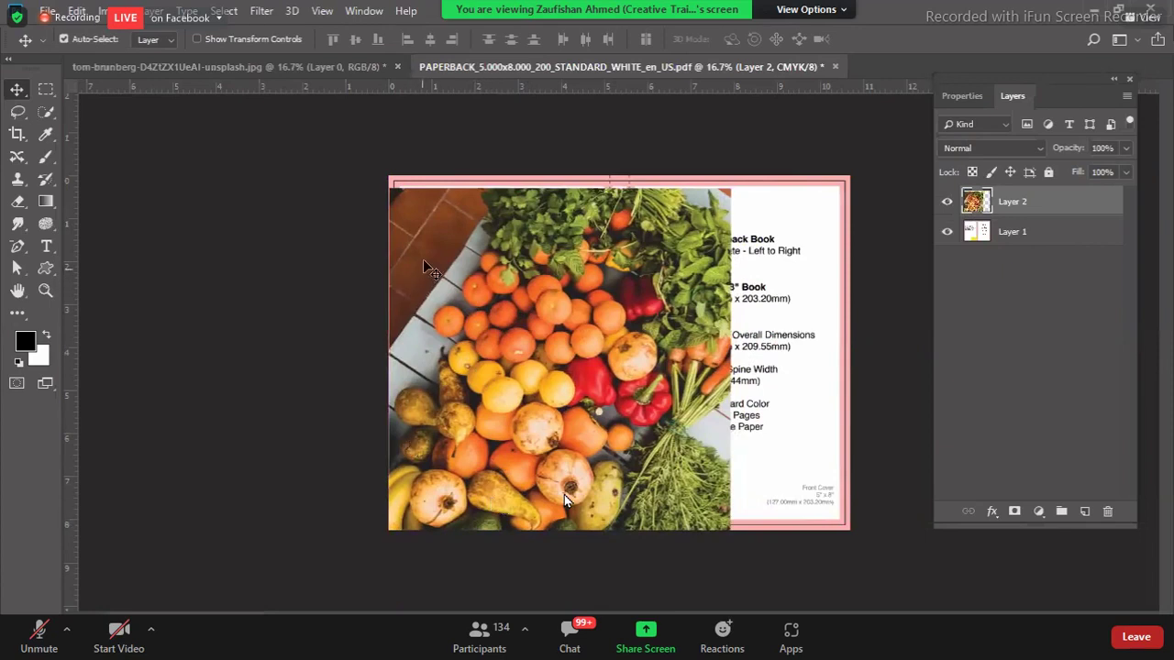
left_click_drag(423, 259, 468, 319)
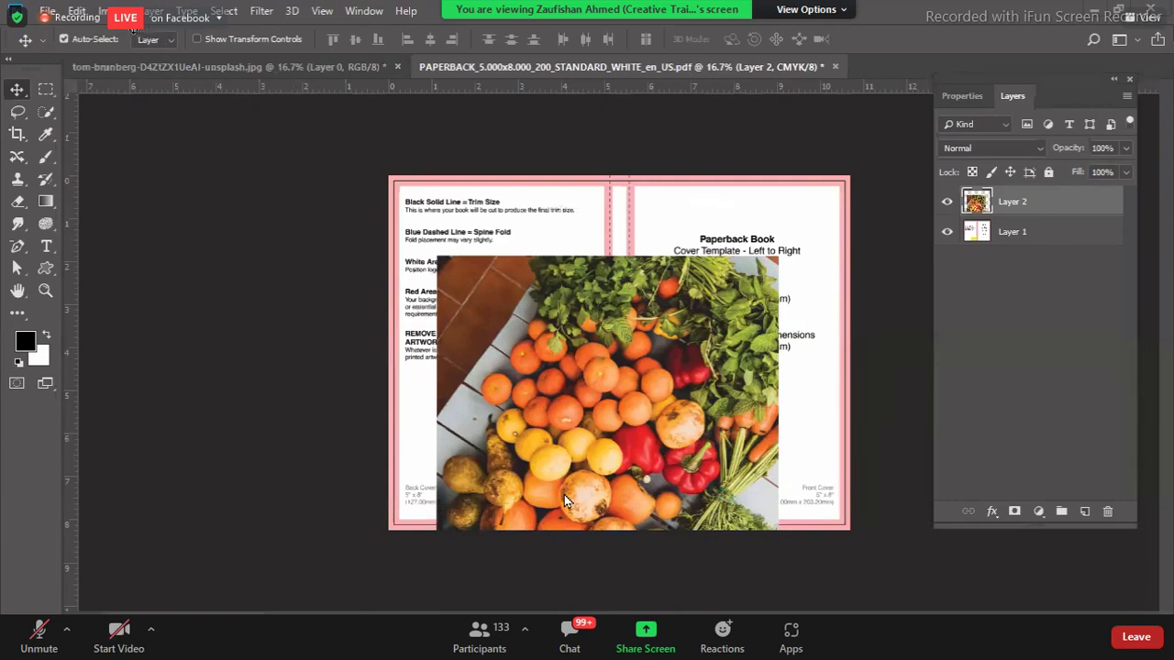
left_click(112, 11)
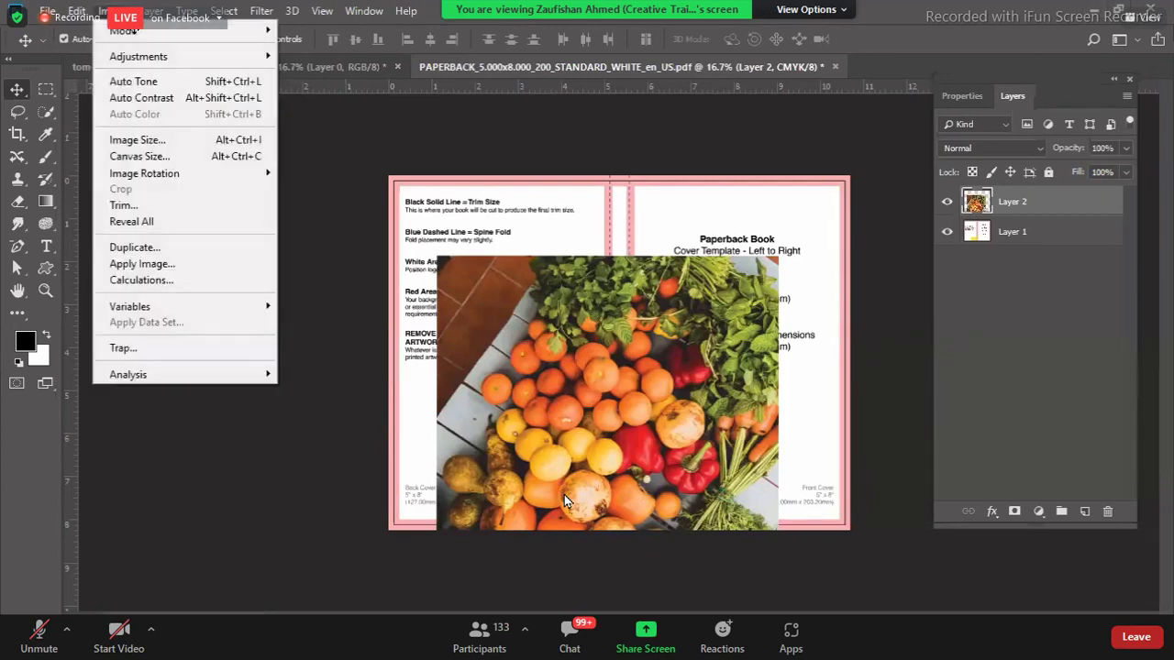
mouse_move(154, 176)
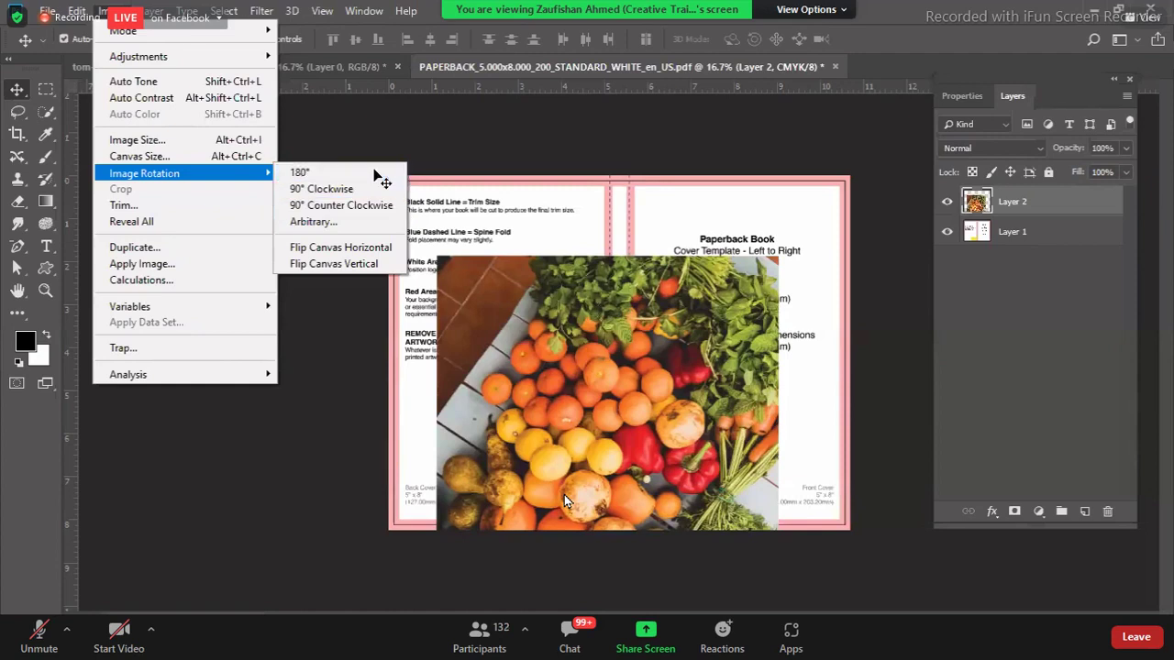
key("Escape")
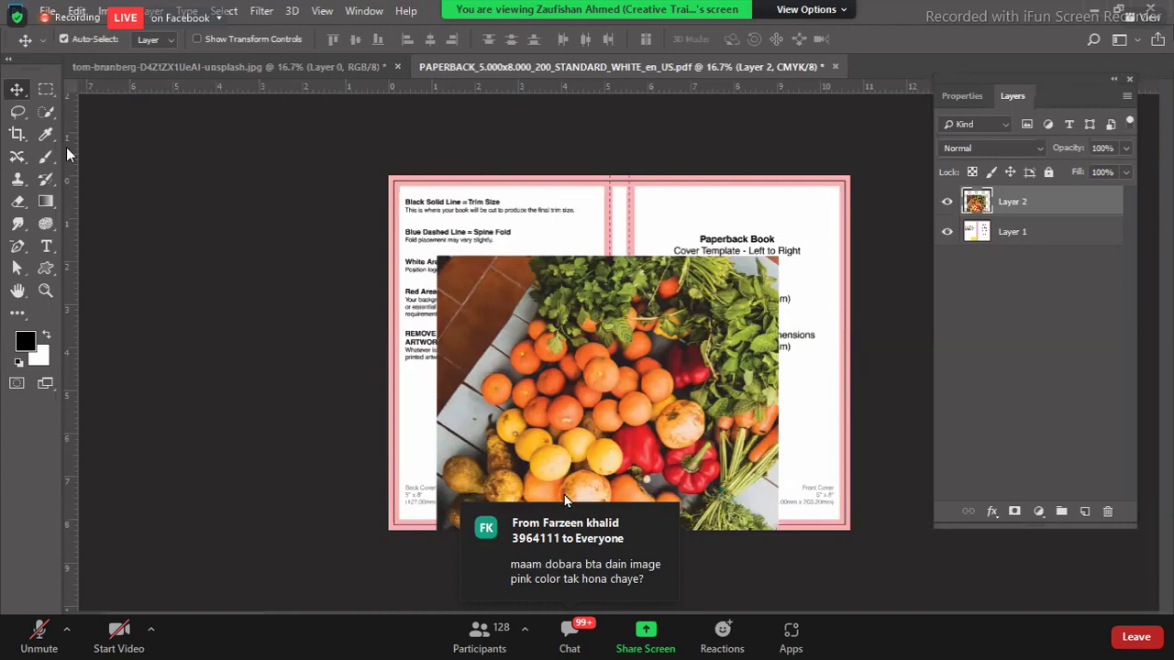
- Add a vertical guide through the middle of the back cover
left_click_drag(70, 154, 555, 149)
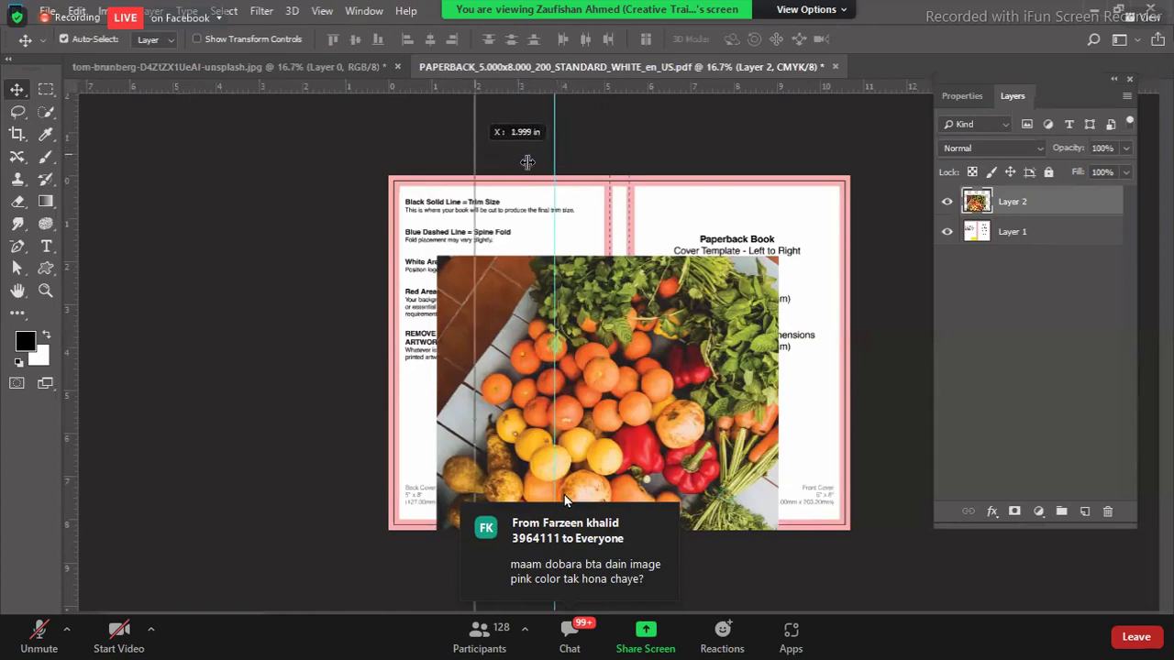
left_click_drag(512, 176, 511, 176)
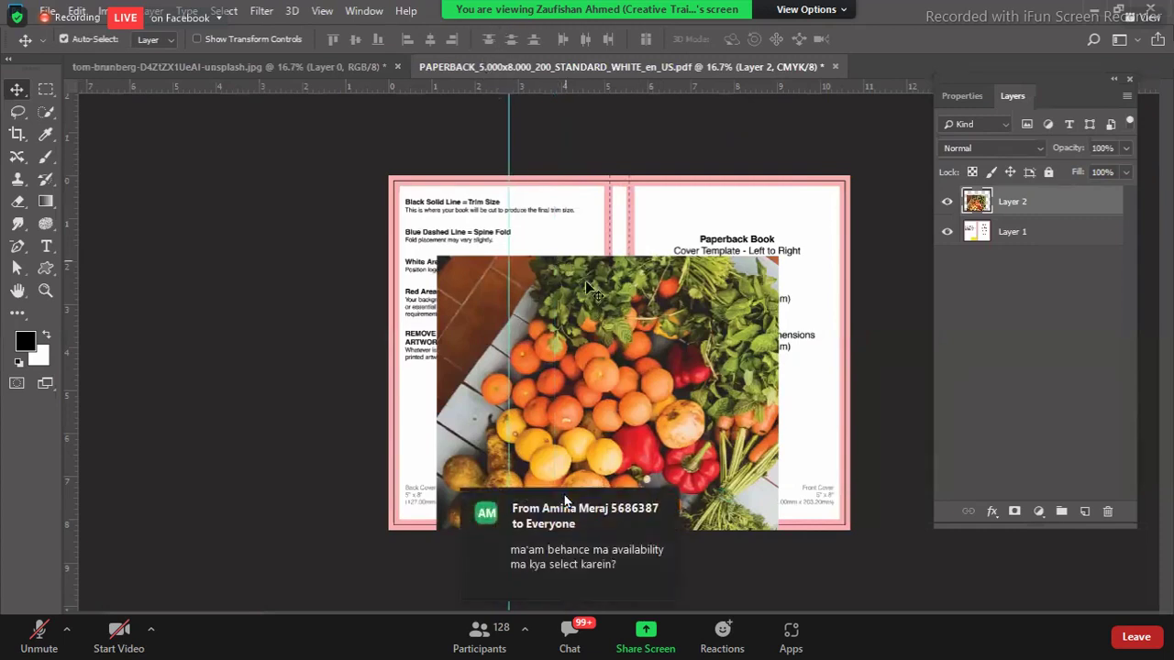
- Align the side of the Layer 2 photo with the outer bleed edge of the back cover, checking the fit up close
left_click_drag(604, 337, 555, 319)
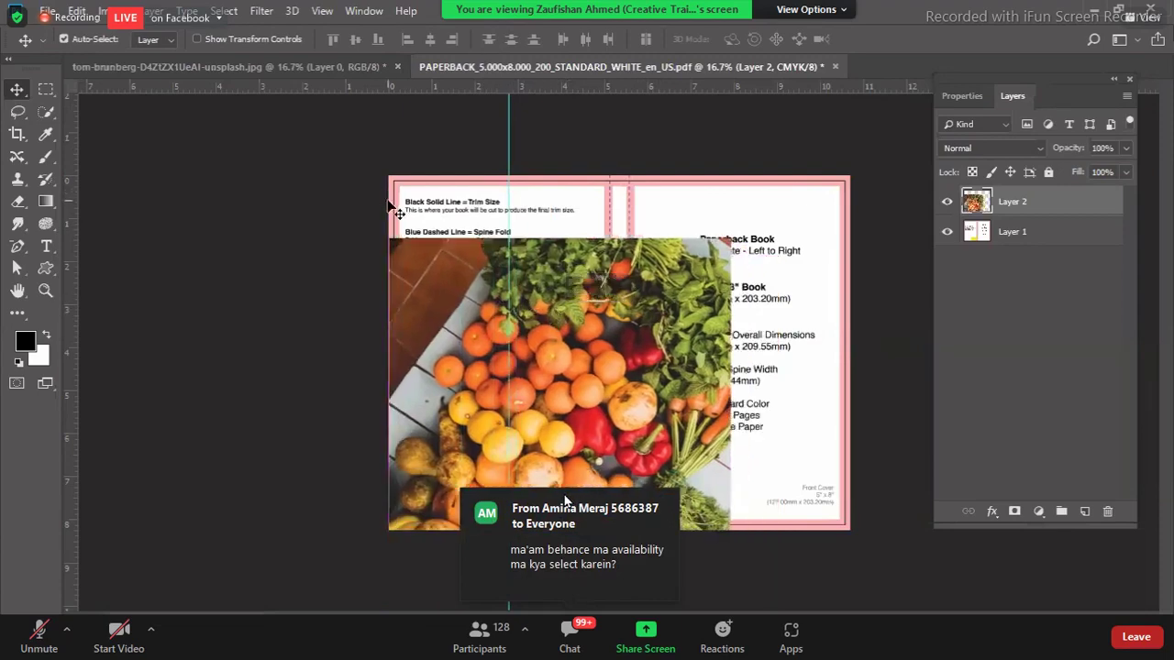
key("ctrl+plus")
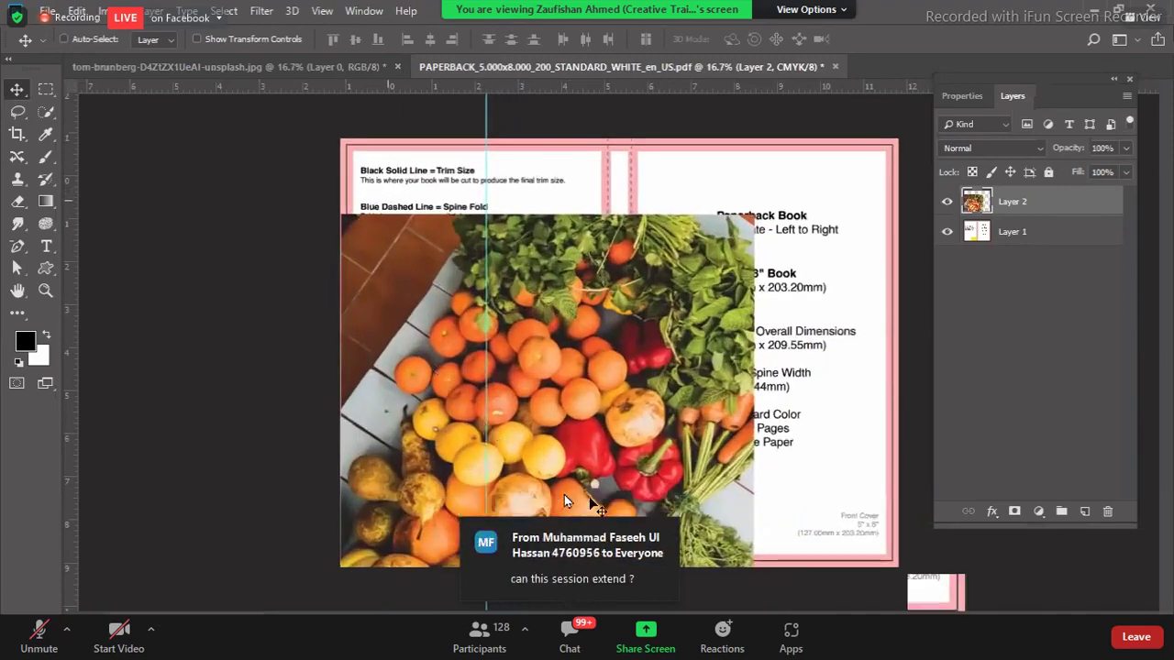
key("ctrl+plus")
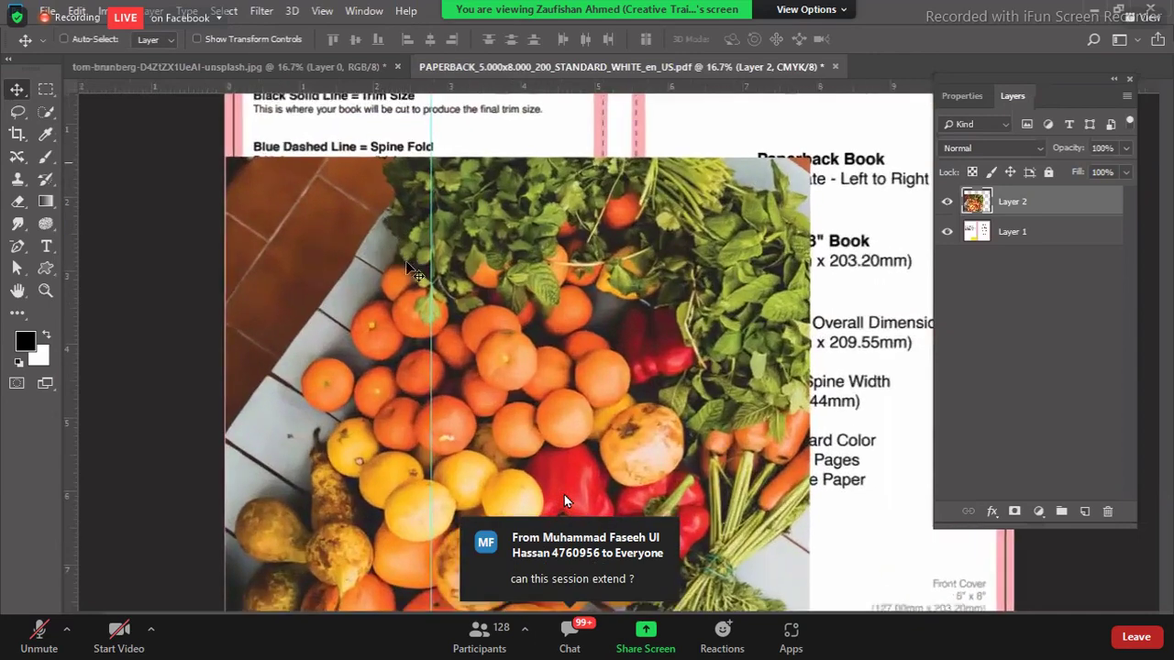
key("ctrl+plus")
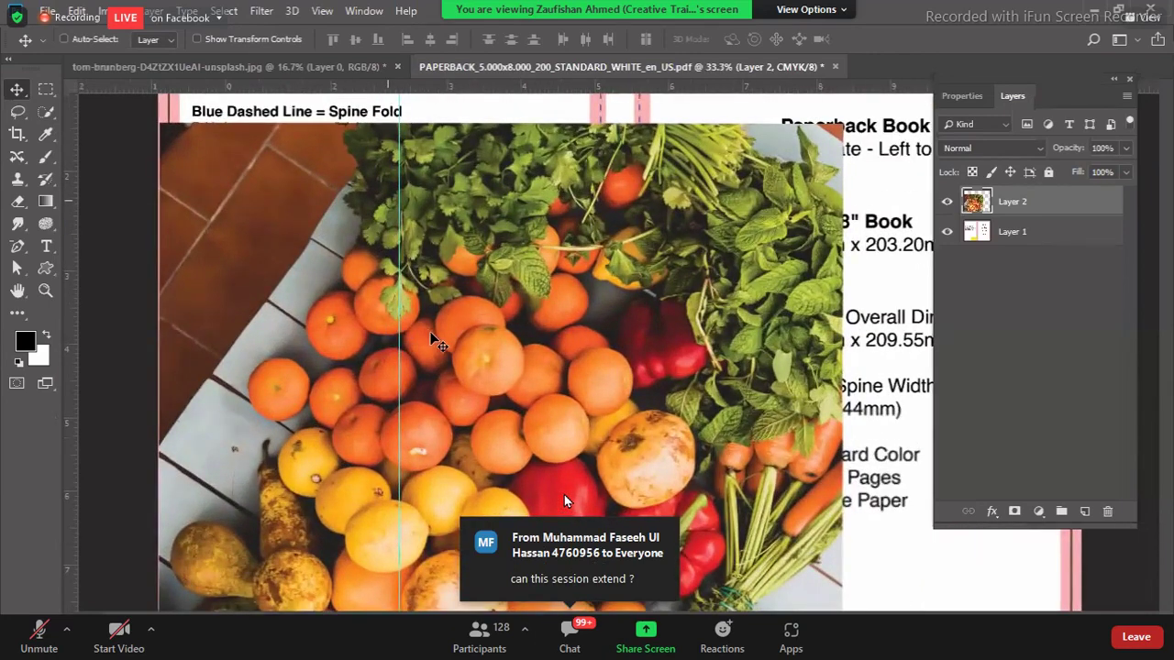
scroll(437, 341, "up", 3)
scroll(437, 342, "left", 4)
left_click_drag(433, 345, 421, 343)
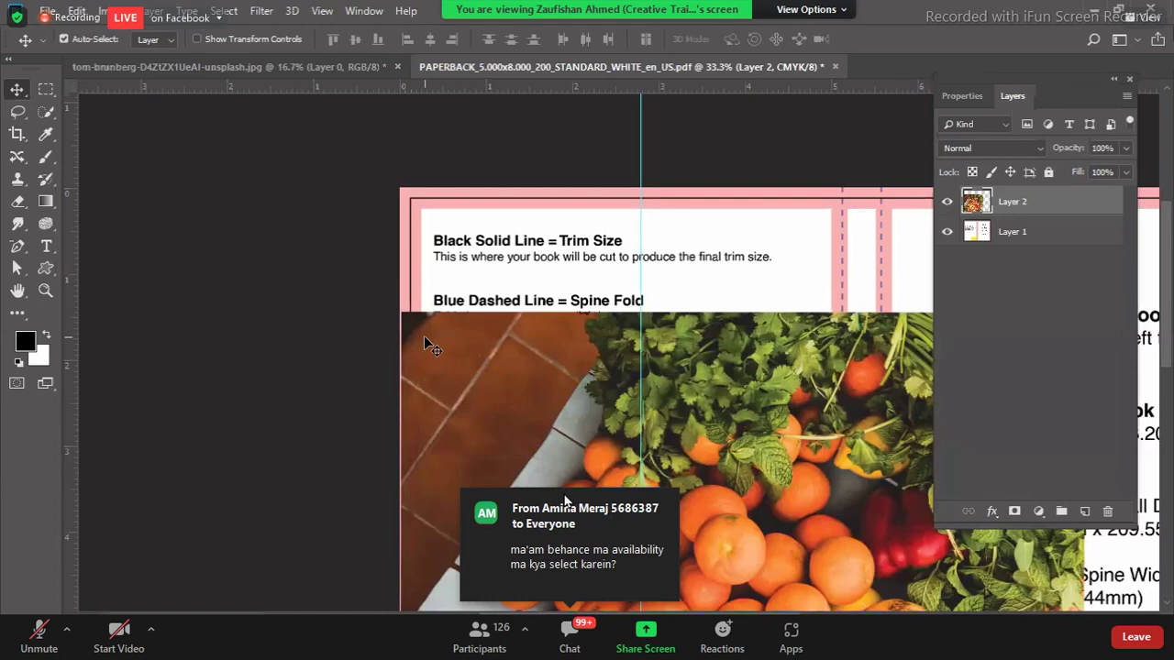
left_click(323, 10)
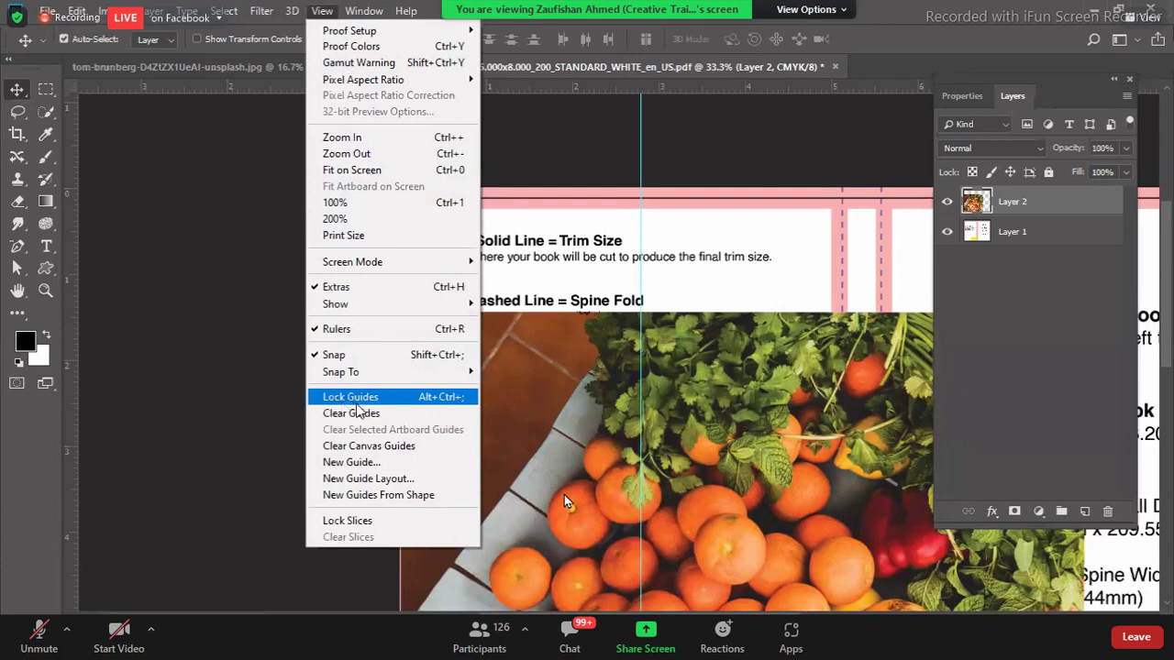
left_click(234, 425)
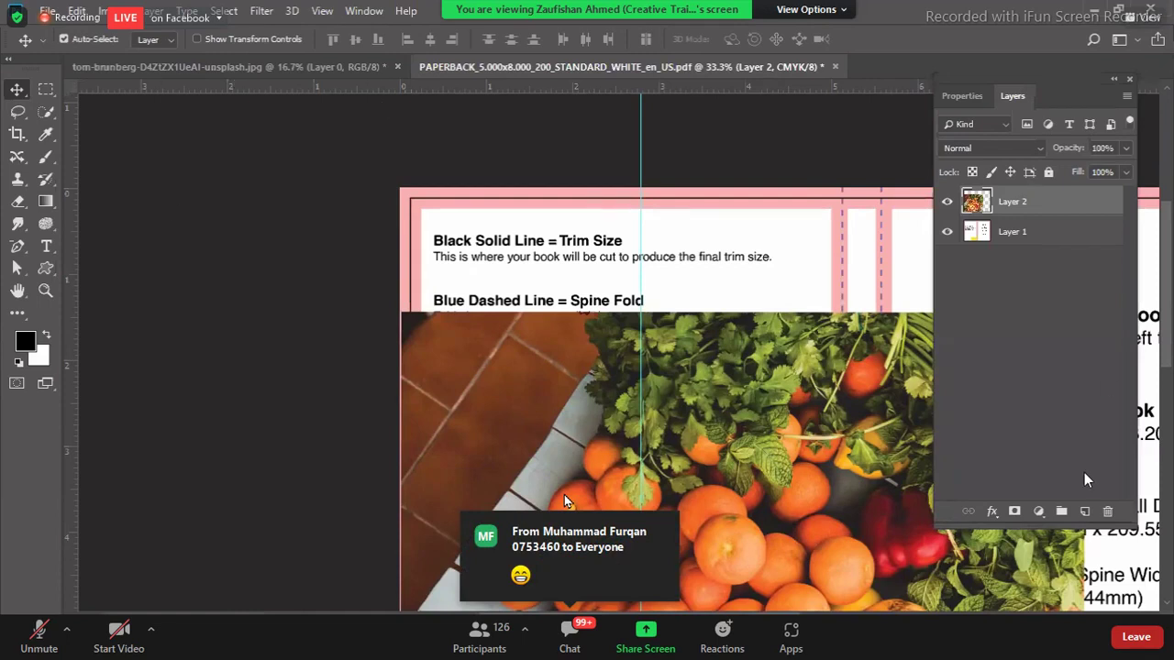
- Add an empty layer above the Layer 2 photo and hide Layer 2 to reveal the cover template
left_click(1085, 511)
left_click(999, 233)
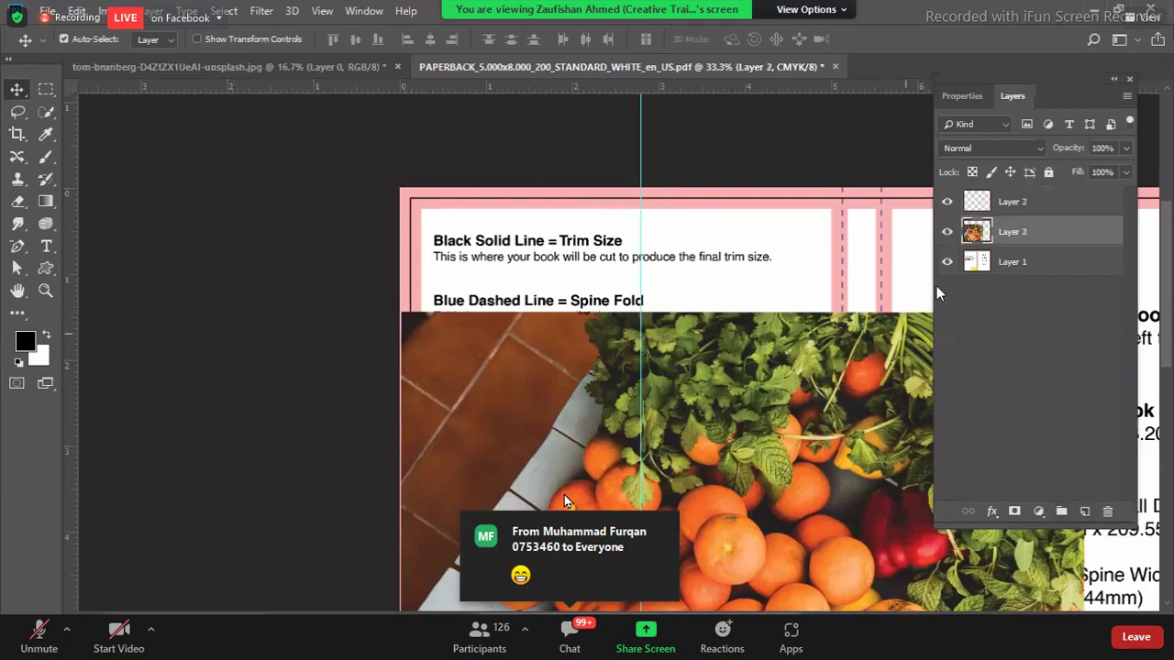
left_click(946, 231)
left_click(947, 231)
left_click(947, 231)
- Draw a rectangular marquee selection over the spine strip between the back and front covers
key("ctrl+minus")
left_click(46, 88)
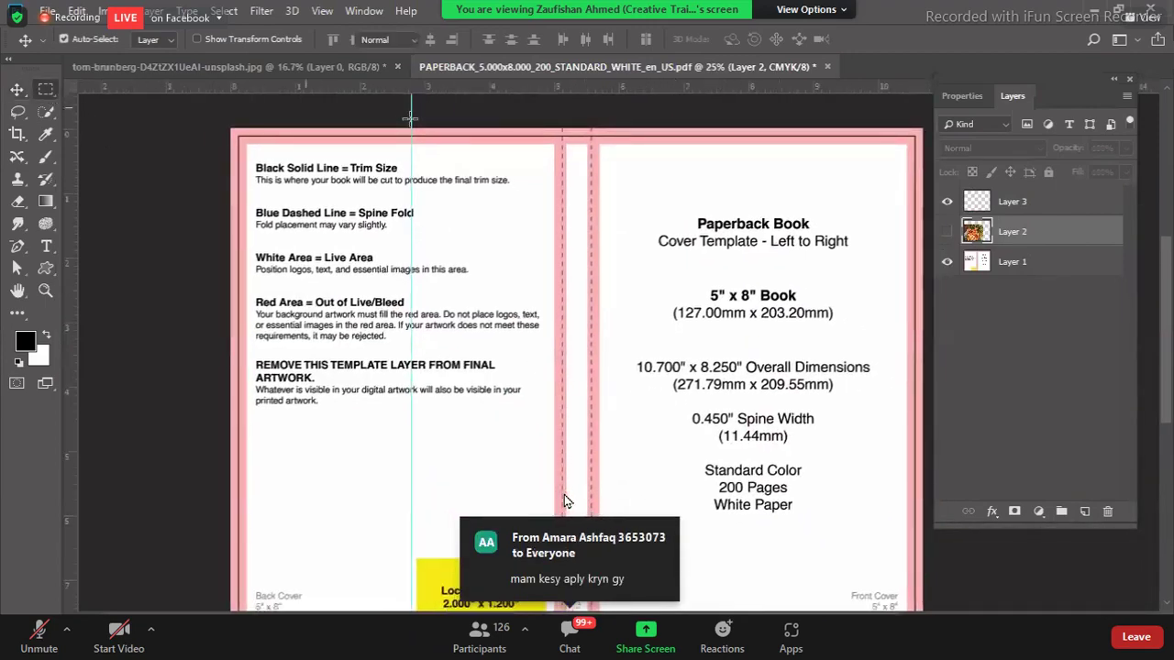
left_click_drag(563, 128, 601, 457)
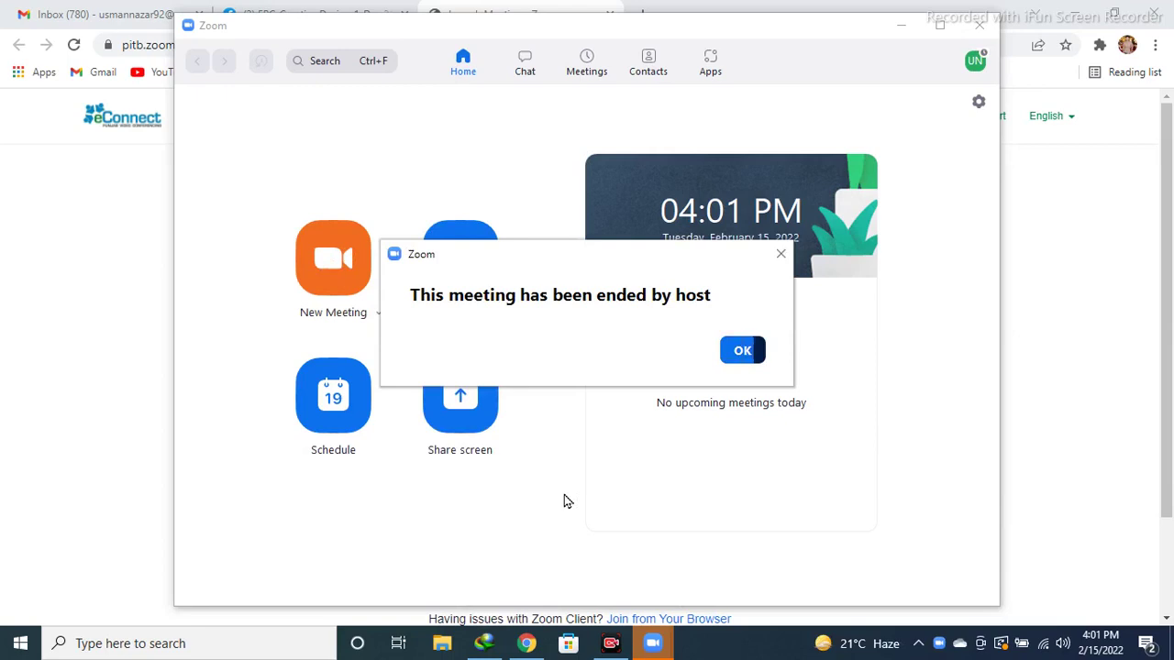
- Dismiss the Zoom notice about the ended meeting
key("Return")
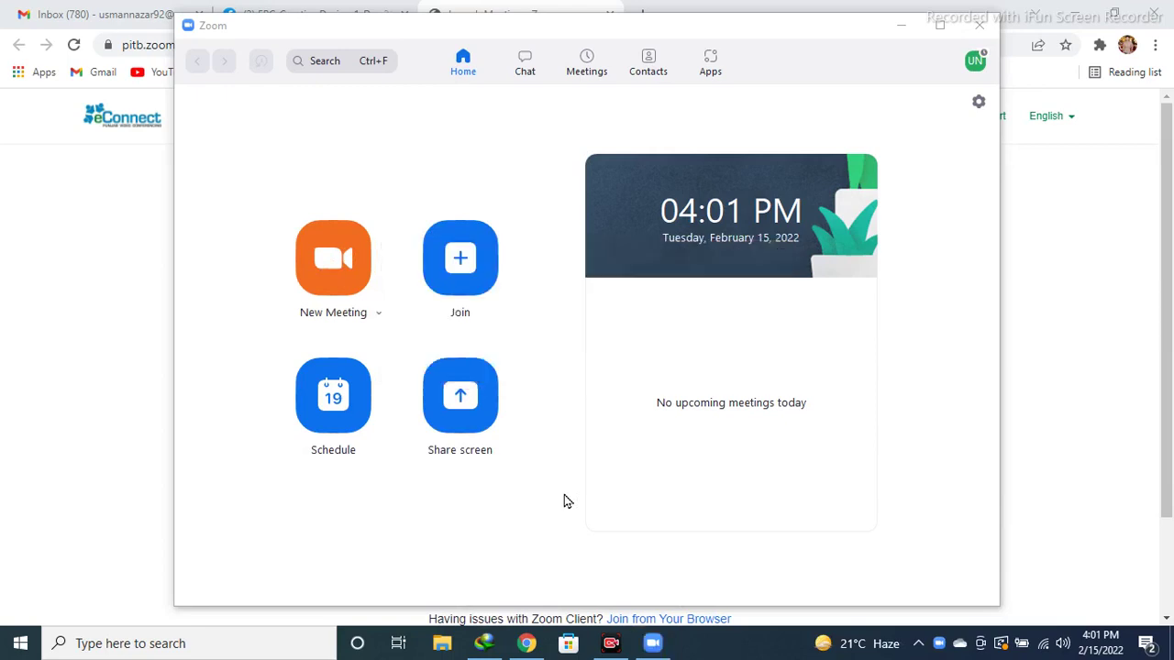